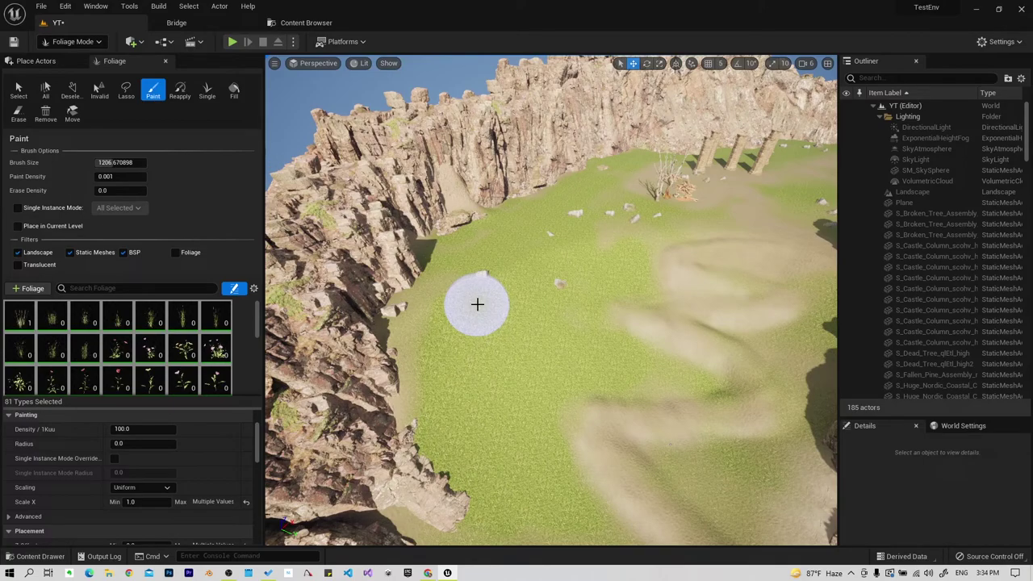
# Select the first ten grass foliage types and paint a patch near the cliffs.
pyautogui.moveTo(595, 357)
pyautogui.mouseDown(button='right')
pyautogui.moveTo(565, 242)
pyautogui.moveTo(613, 242)
pyautogui.mouseUp(button='right')
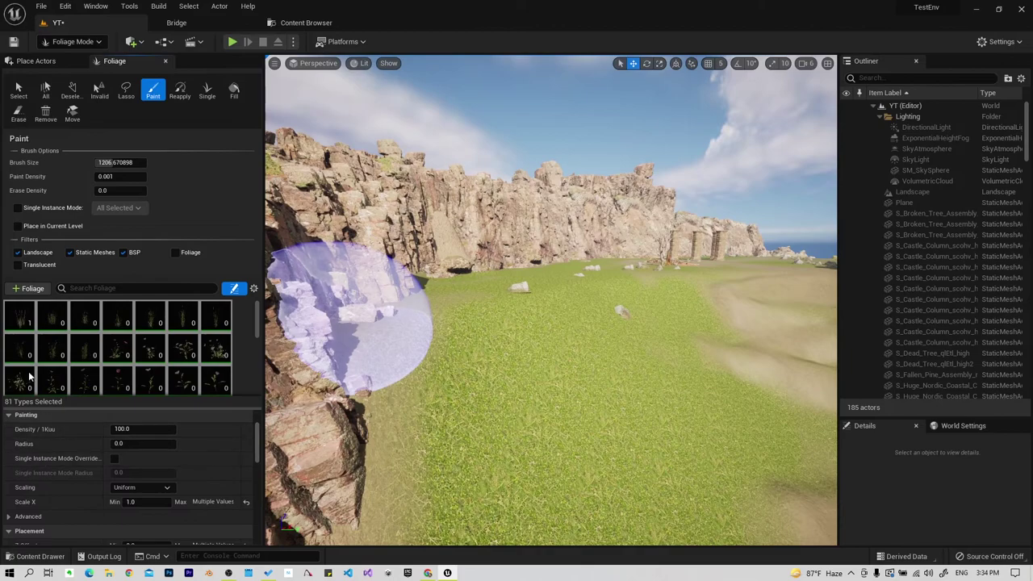
pyautogui.click(16, 324)
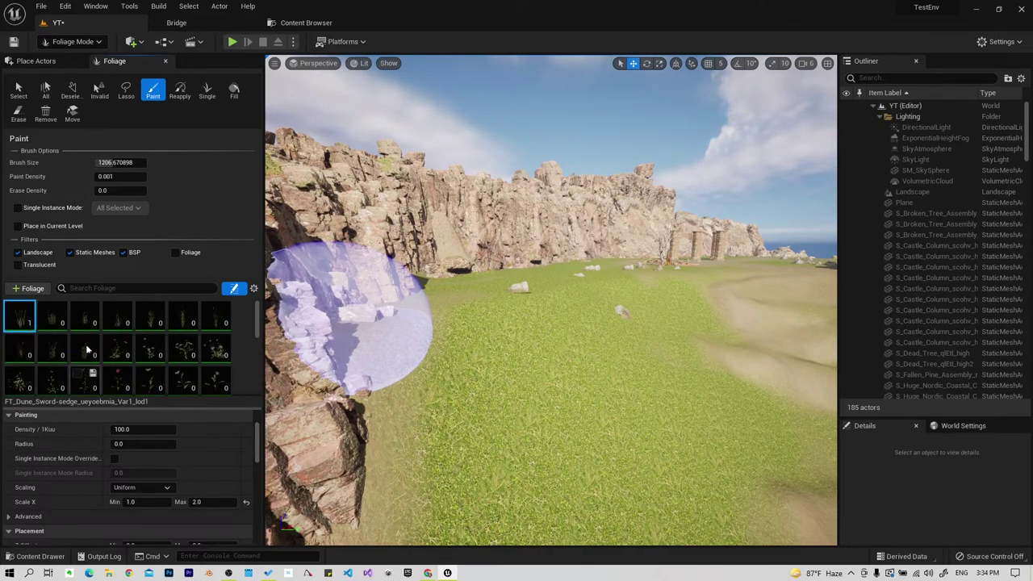
pyautogui.keyDown('shift'); pyautogui.click(51, 347); pyautogui.keyUp('shift')
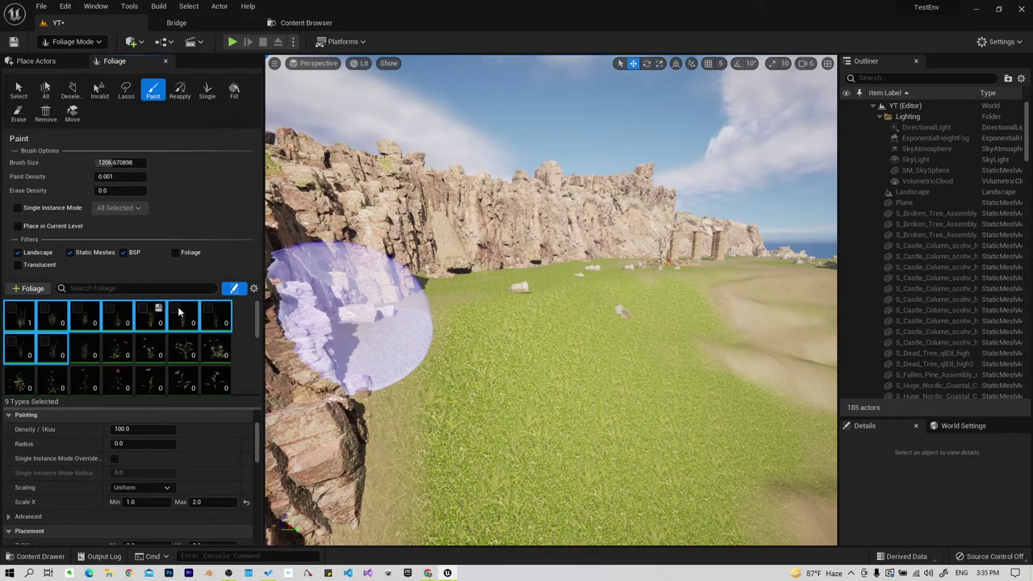
pyautogui.keyDown('shift'); pyautogui.click(85, 345); pyautogui.keyUp('shift')
pyautogui.write('1')
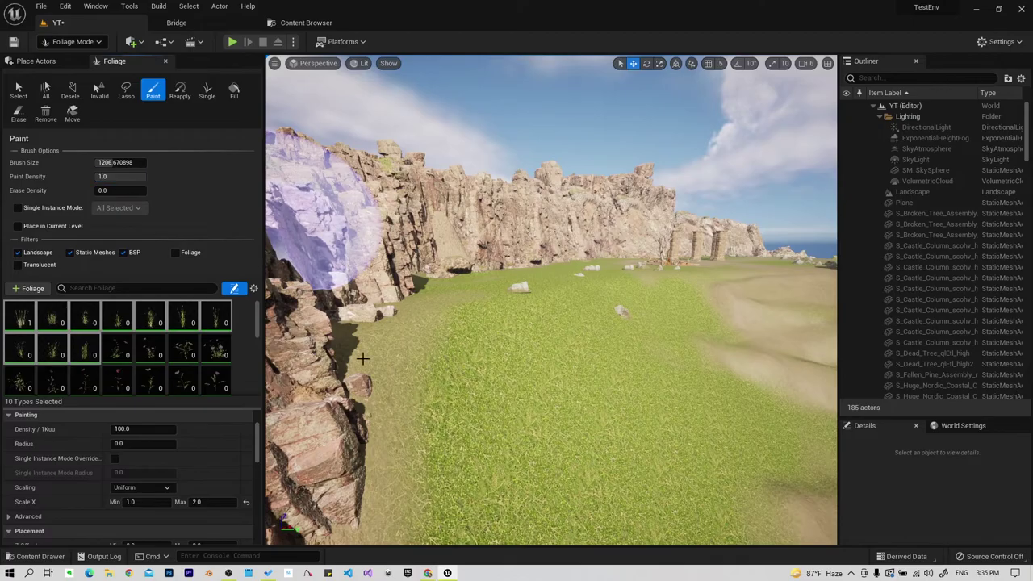
pyautogui.click(551, 436)
pyautogui.moveTo(552, 436)
pyautogui.mouseDown(button='right')
pyautogui.moveTo(551, 516)
pyautogui.moveTo(551, 371)
pyautogui.mouseUp(button='right')
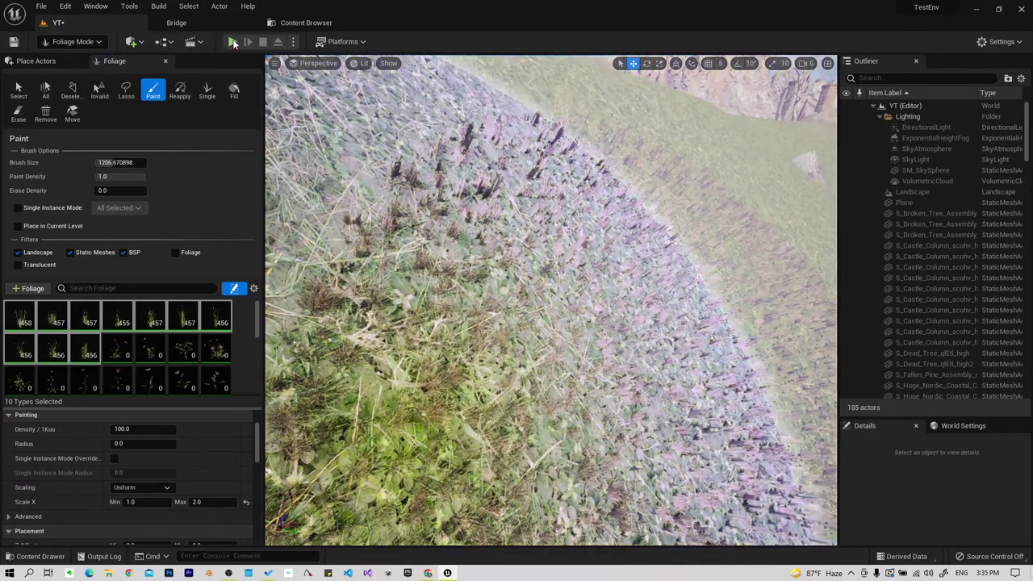
# Playtest the grass patch in first person, then press Esc to return to editing.
pyautogui.click(232, 42)
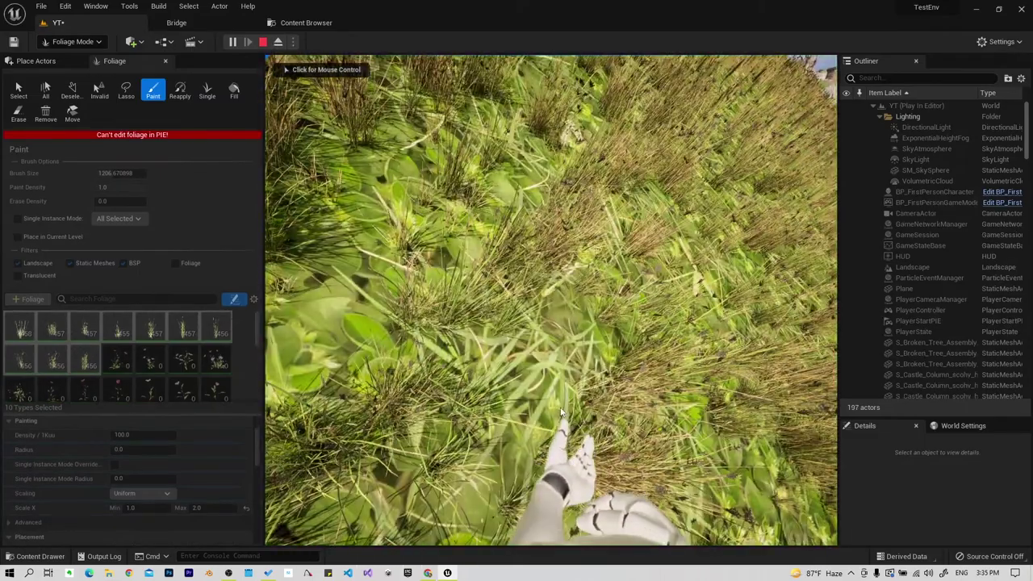
pyautogui.click(562, 412)
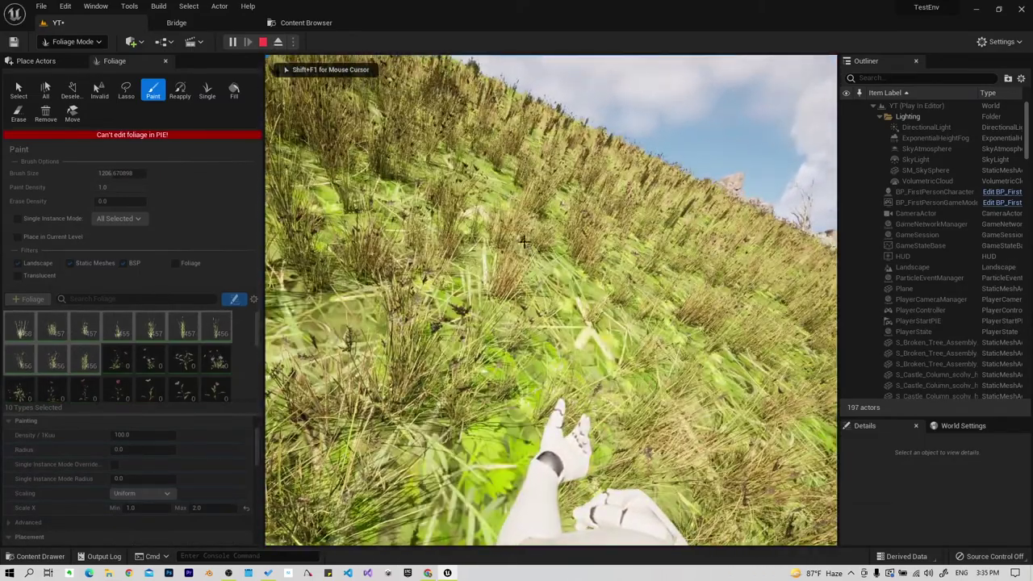
pyautogui.press('Escape')
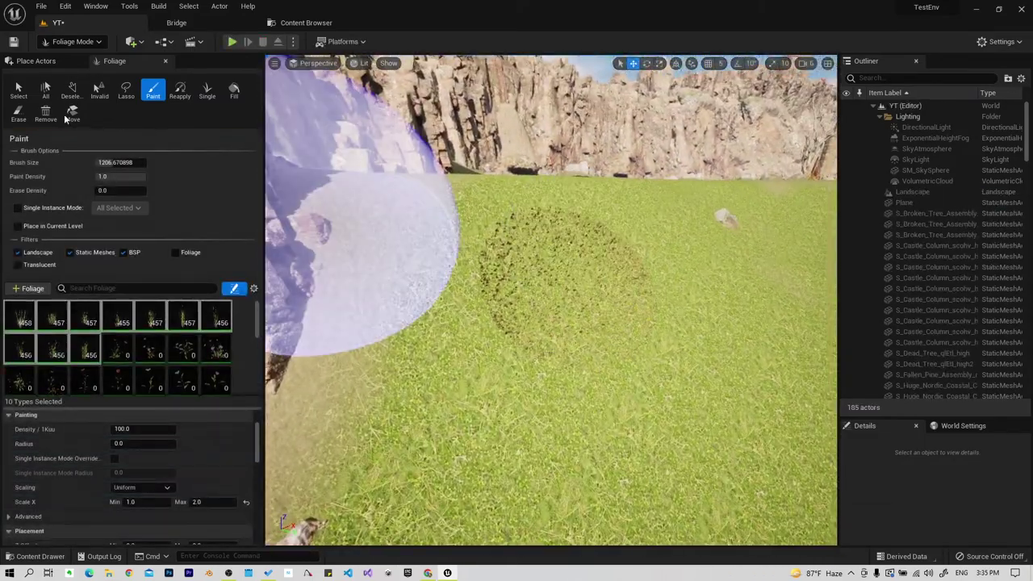
# Enlarge the brush to about 2647, paint the valley, and undo grass spilled onto rocks.
pyautogui.moveTo(112, 162)
pyautogui.mouseDown()
pyautogui.moveTo(141, 162)
pyautogui.moveTo(121, 162)
pyautogui.mouseUp()
pyautogui.moveTo(469, 282); pyautogui.dragTo(464, 303, button='right')
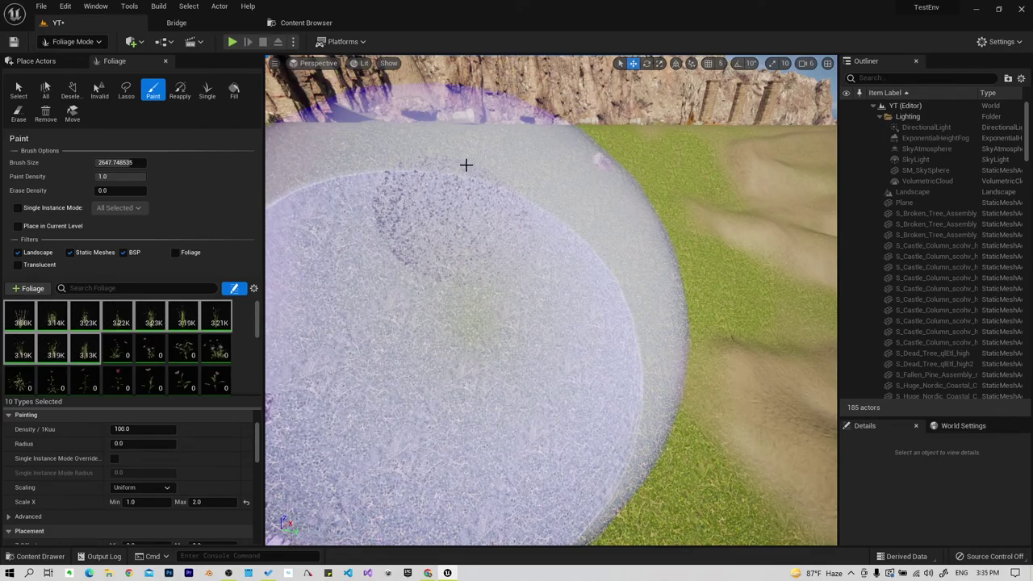
pyautogui.moveTo(465, 164); pyautogui.dragTo(452, 194, button='right')
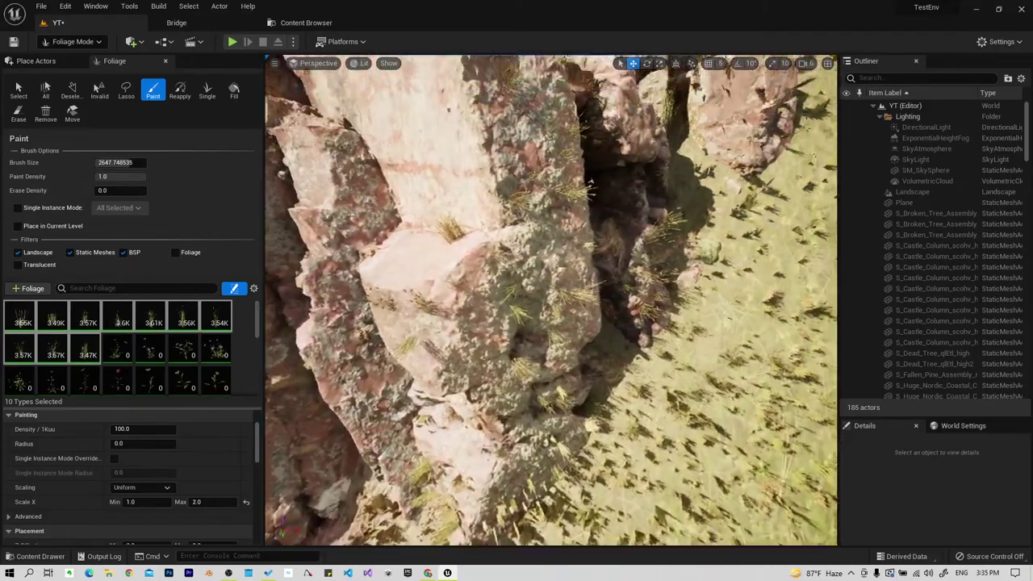
pyautogui.moveTo(538, 205); pyautogui.dragTo(539, 206, button='right')
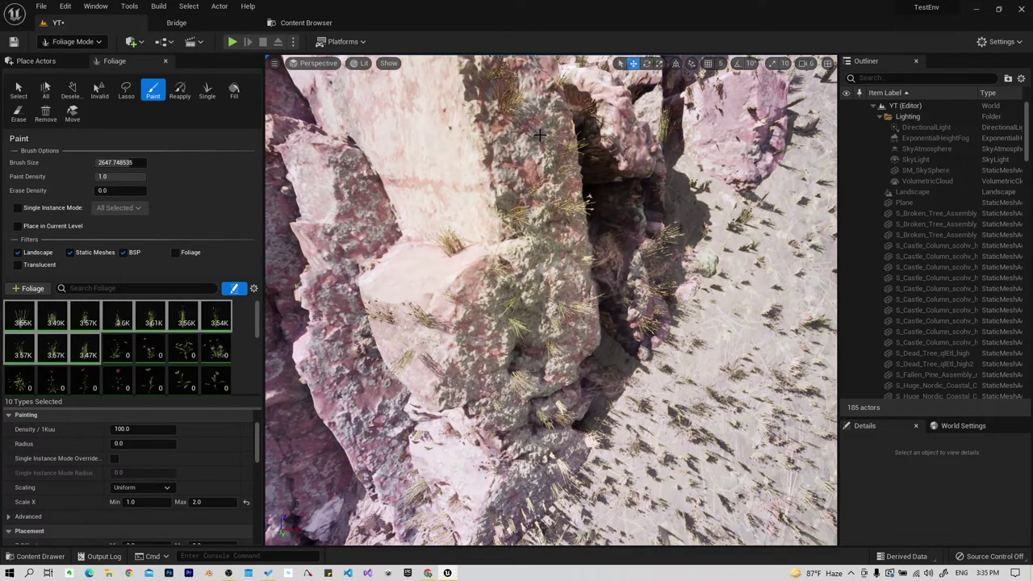
pyautogui.moveTo(539, 135); pyautogui.dragTo(539, 134, button='right')
pyautogui.hotkey('ctrl', 'z')
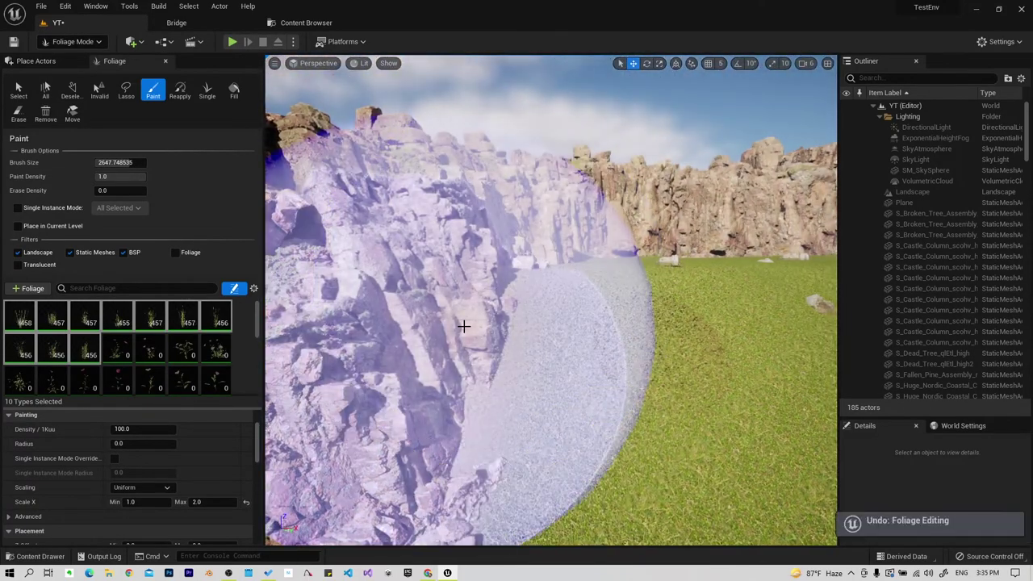
# Turn off the Static Meshes filter and paint dense grass across the valley floor.
pyautogui.click(69, 252)
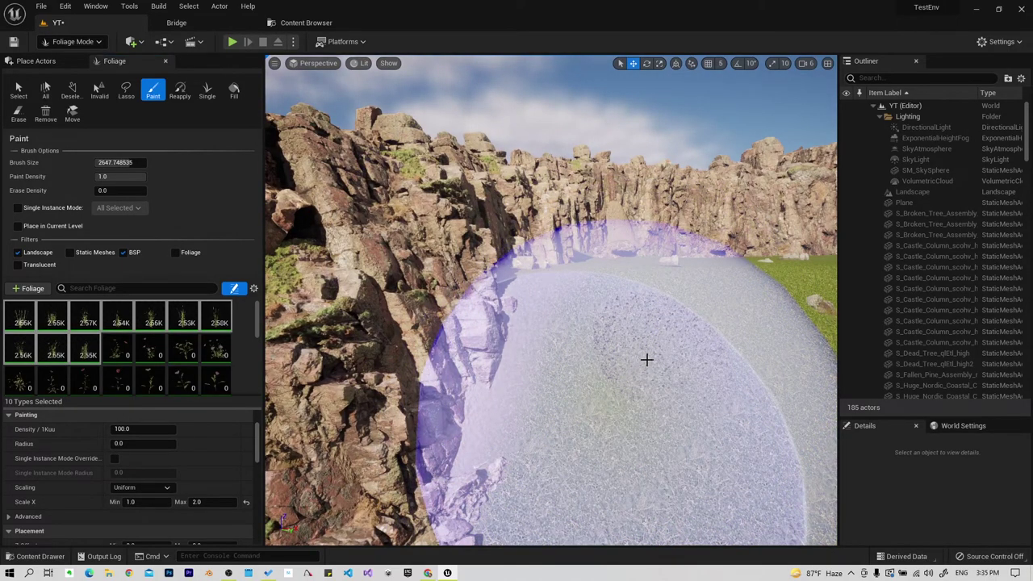
pyautogui.moveTo(641, 357); pyautogui.dragTo(693, 361, button='right')
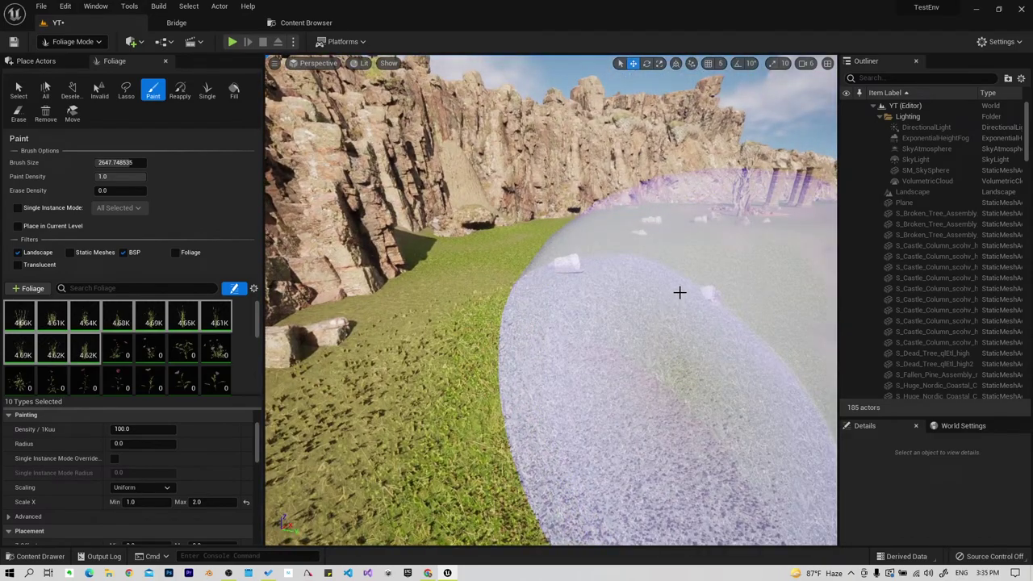
pyautogui.moveTo(578, 240); pyautogui.dragTo(521, 252)
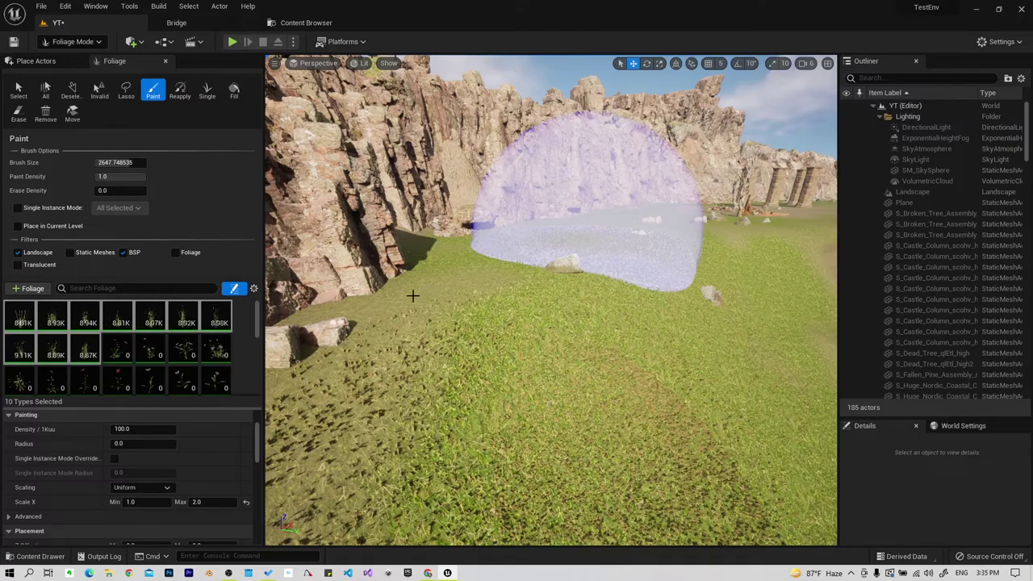
pyautogui.moveTo(410, 297); pyautogui.dragTo(379, 307, button='right')
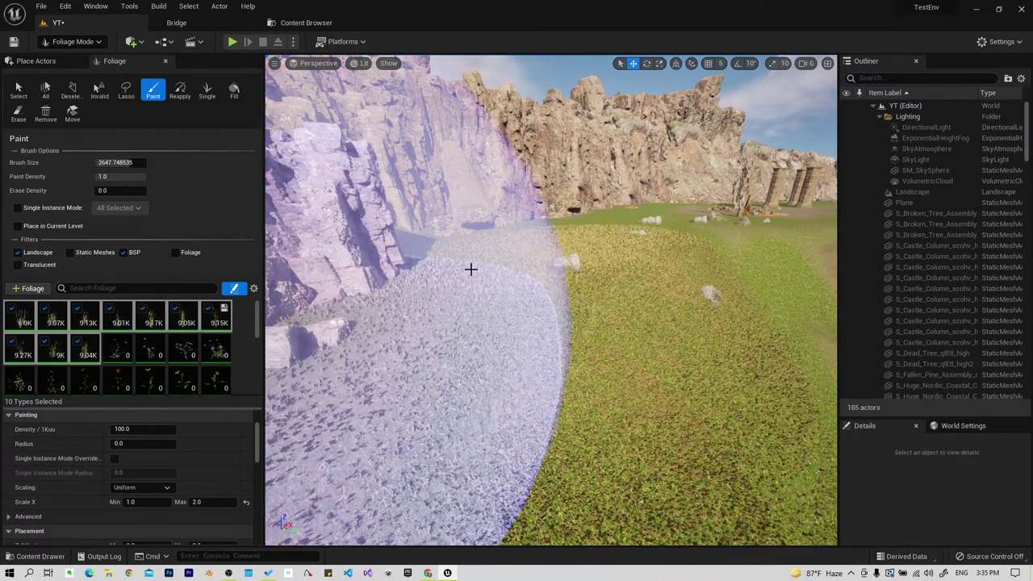
pyautogui.moveTo(471, 267); pyautogui.dragTo(452, 243, button='right')
pyautogui.moveTo(551, 300)
pyautogui.mouseDown(button='right')
pyautogui.moveTo(551, 339)
pyautogui.moveTo(479, 277)
pyautogui.mouseUp(button='right')
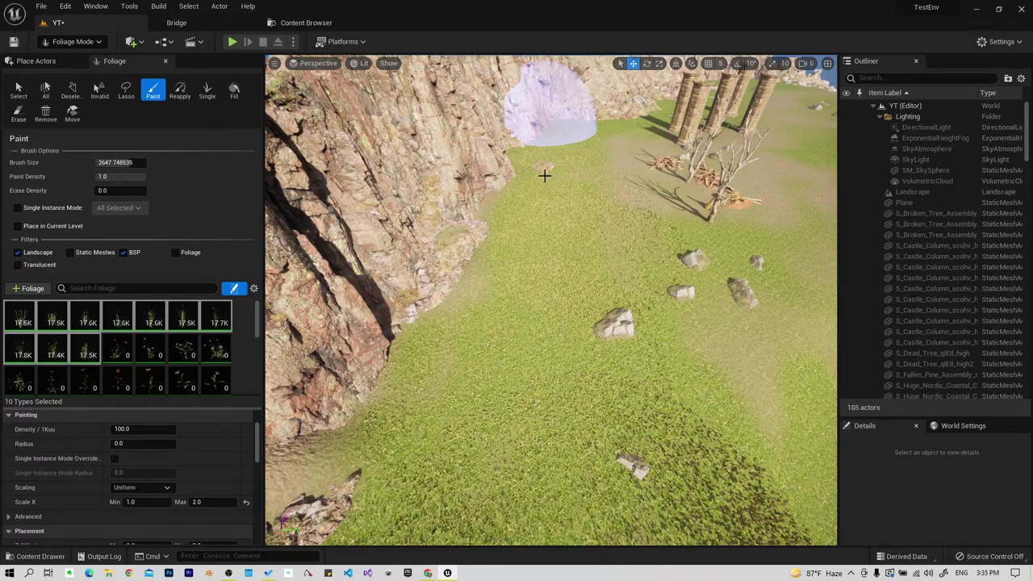
pyautogui.moveTo(581, 306); pyautogui.dragTo(569, 319, button='right')
pyautogui.moveTo(561, 240); pyautogui.dragTo(560, 240, button='right')
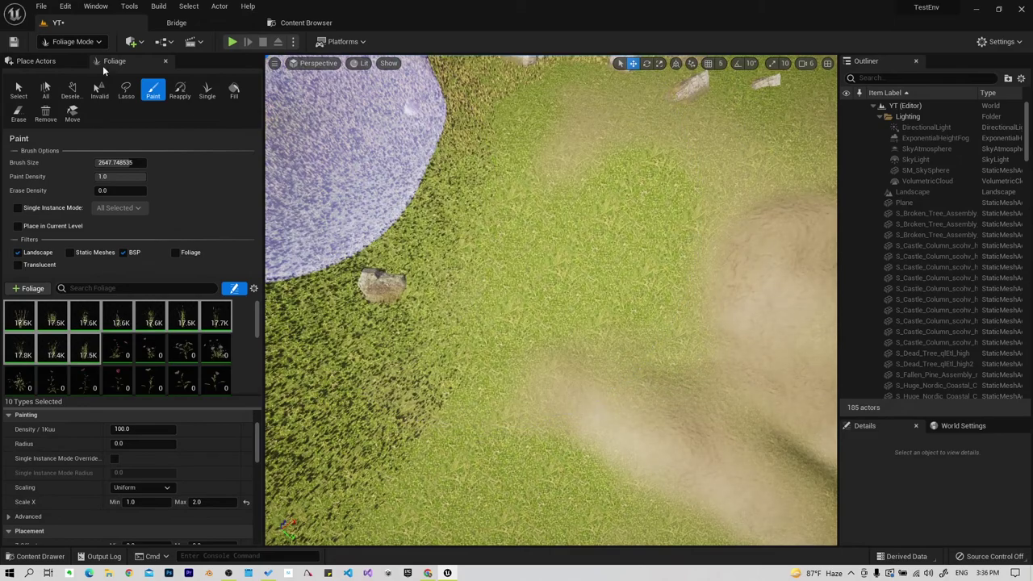
# Shrink the brush size to about 1400 and review the grass field.
pyautogui.moveTo(122, 162); pyautogui.dragTo(97, 162)
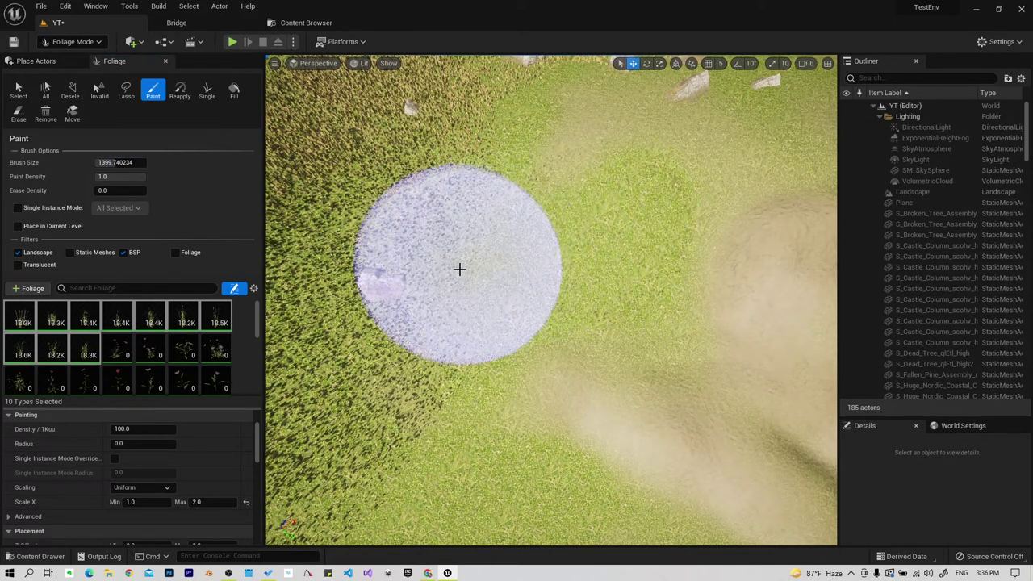
pyautogui.moveTo(551, 301); pyautogui.dragTo(551, 300, button='right')
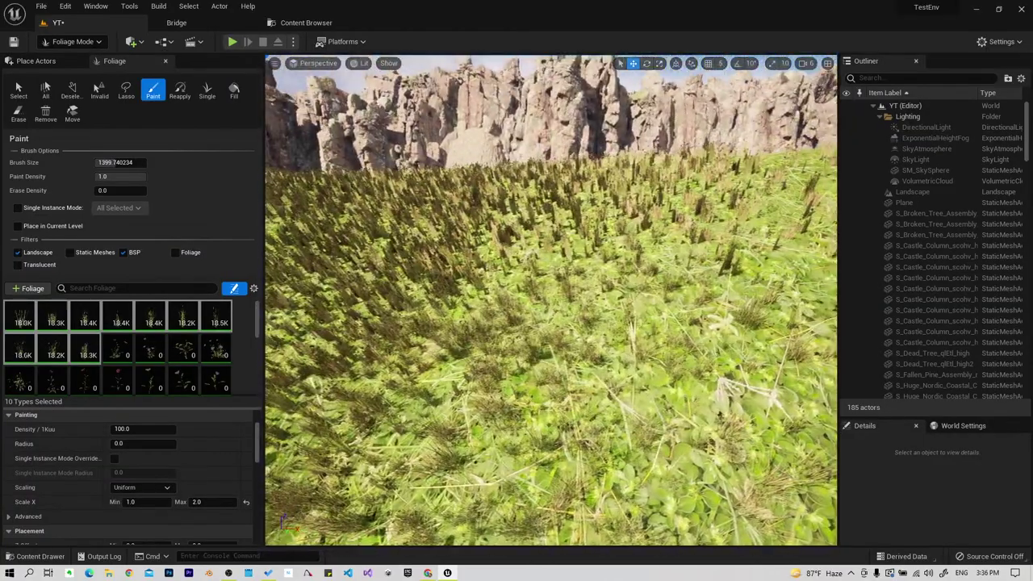
pyautogui.moveTo(552, 300); pyautogui.dragTo(552, 300, button='right')
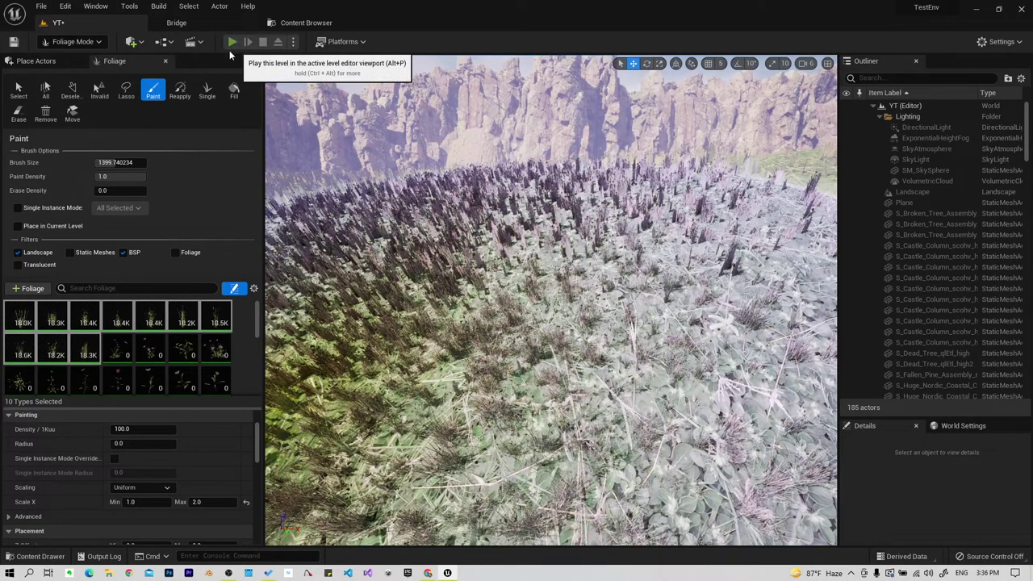
pyautogui.click(231, 47)
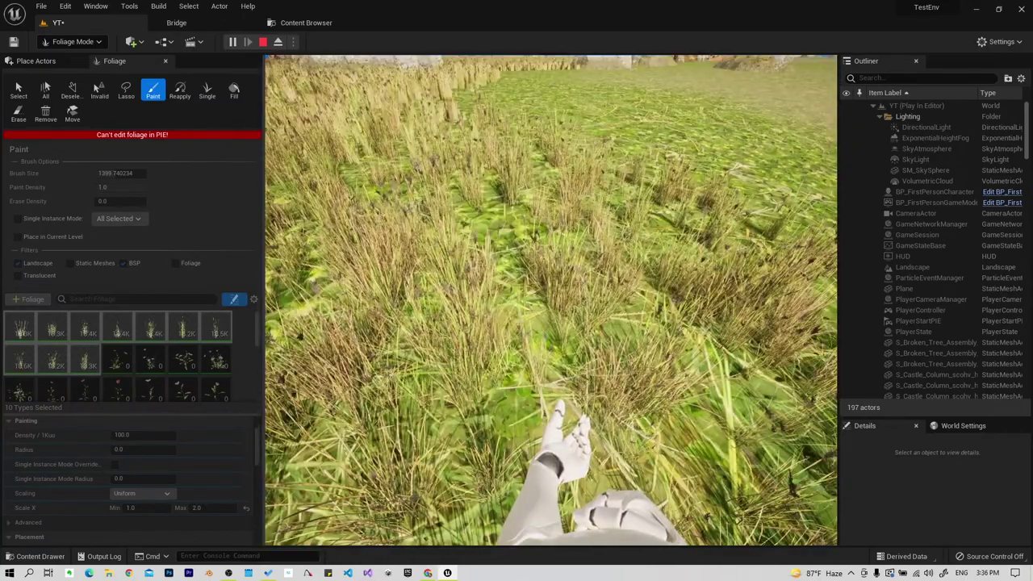
pyautogui.press('Escape')
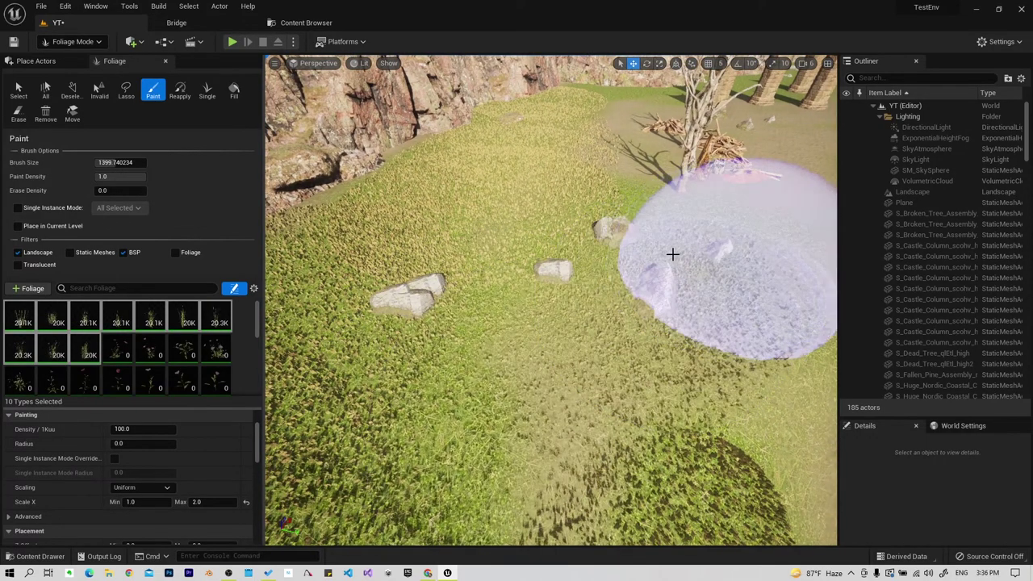
# Paint more grass across the open valley floor near the rock cliff.
pyautogui.moveTo(664, 290); pyautogui.dragTo(638, 257, button='right')
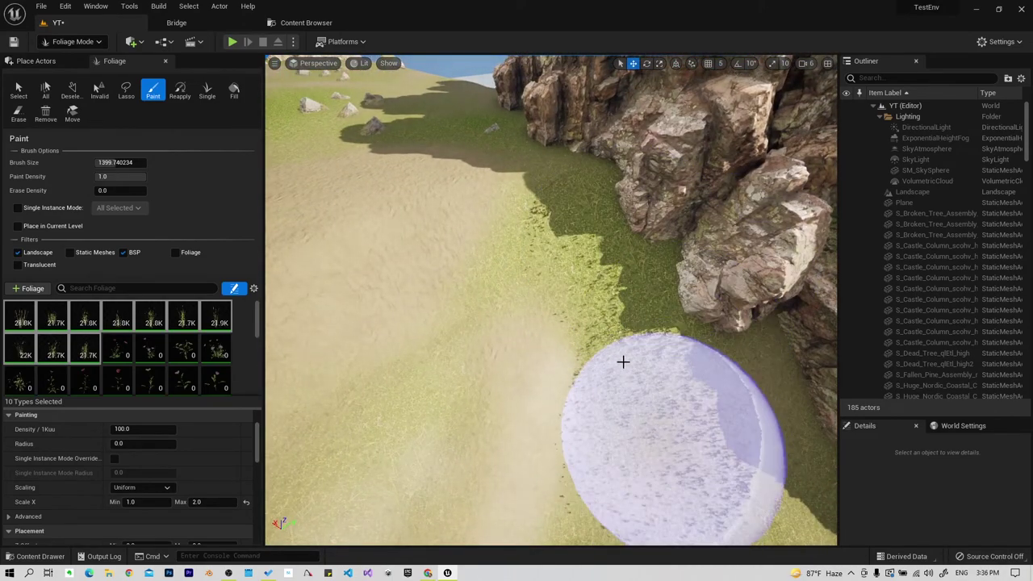
pyautogui.moveTo(623, 362); pyautogui.dragTo(652, 275, button='right')
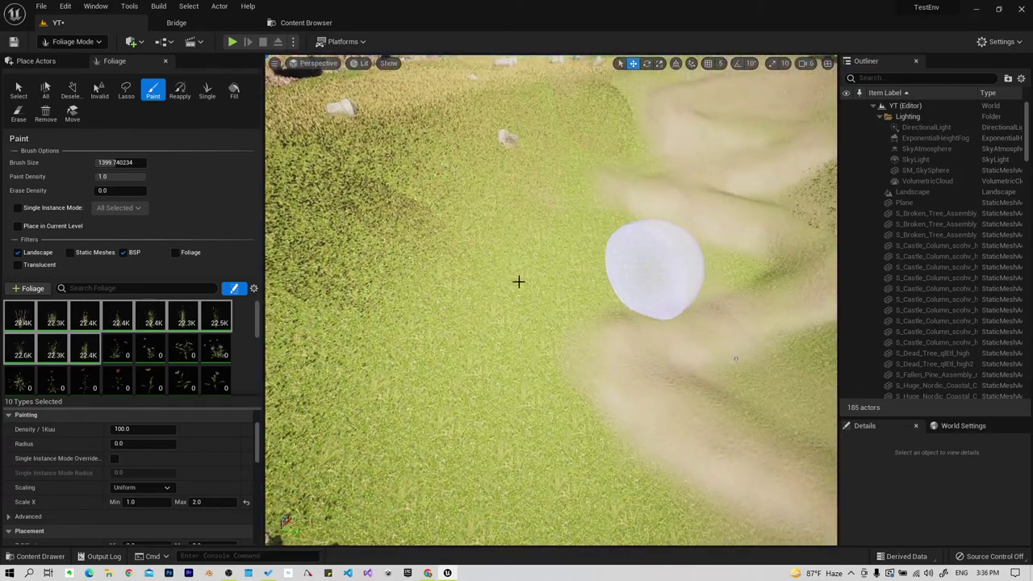
pyautogui.moveTo(554, 455); pyautogui.dragTo(569, 461)
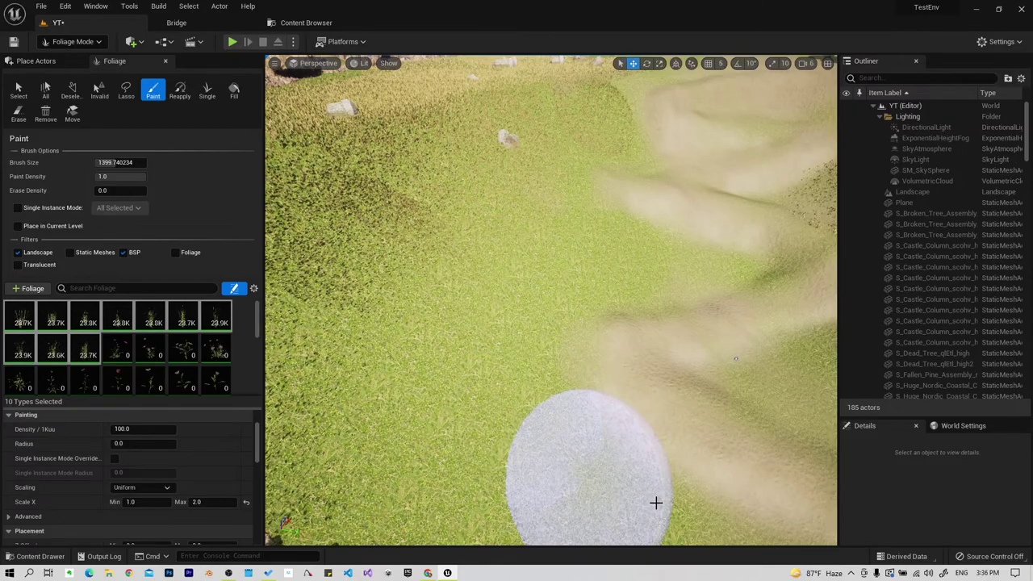
pyautogui.moveTo(570, 461); pyautogui.dragTo(570, 461, button='right')
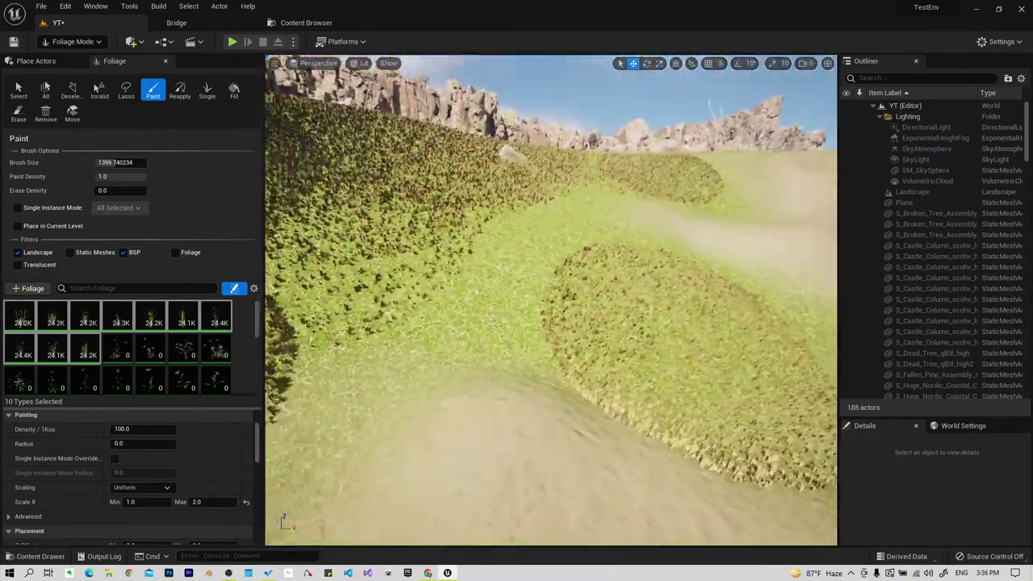
# Cover the slope beside the cliffs with thick grass up to its edge.
pyautogui.moveTo(570, 461); pyautogui.dragTo(556, 351, button='right')
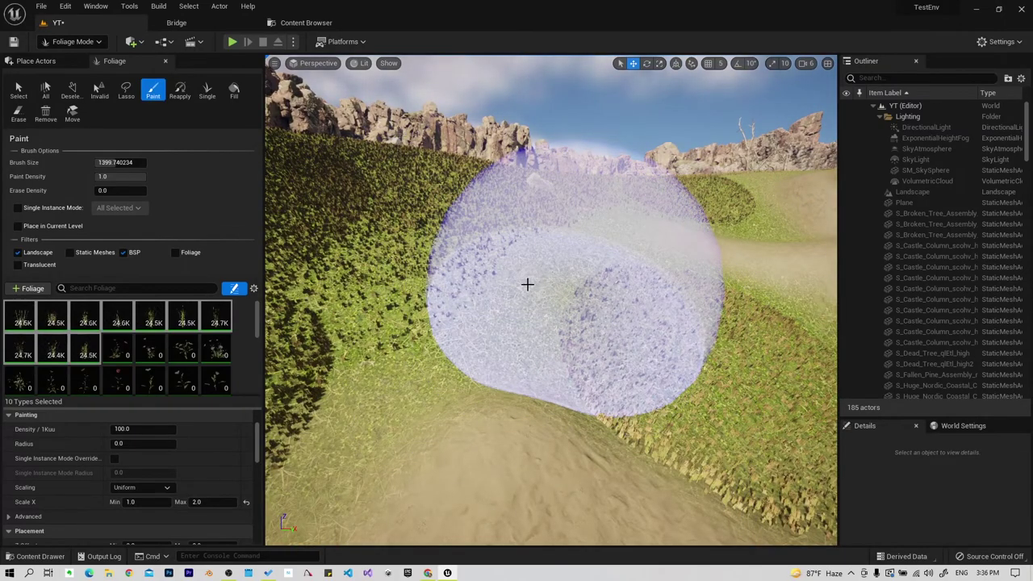
pyautogui.moveTo(527, 285); pyautogui.dragTo(387, 288)
pyautogui.moveTo(387, 288); pyautogui.dragTo(388, 288, button='right')
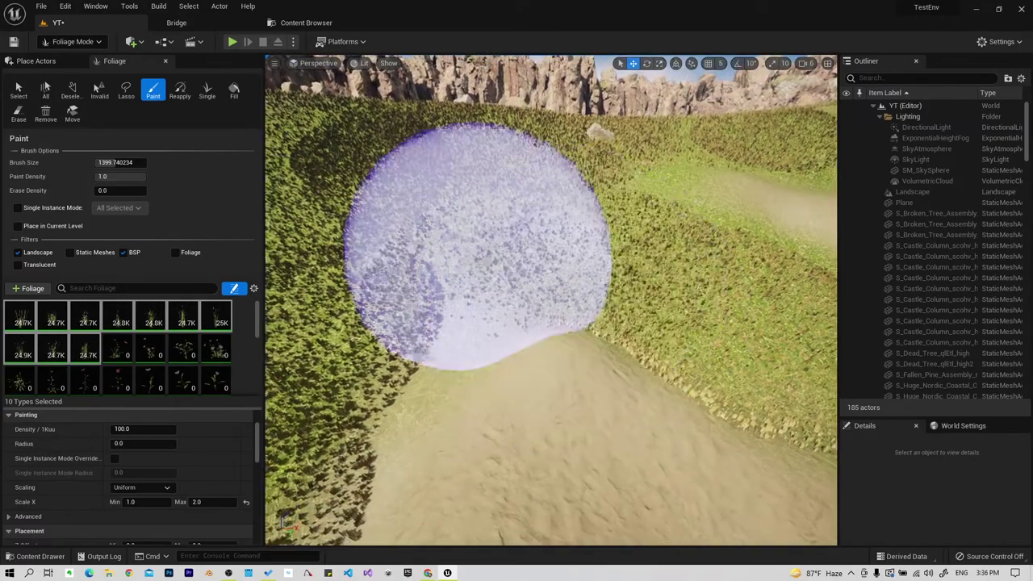
pyautogui.moveTo(476, 246); pyautogui.dragTo(511, 231, button='right')
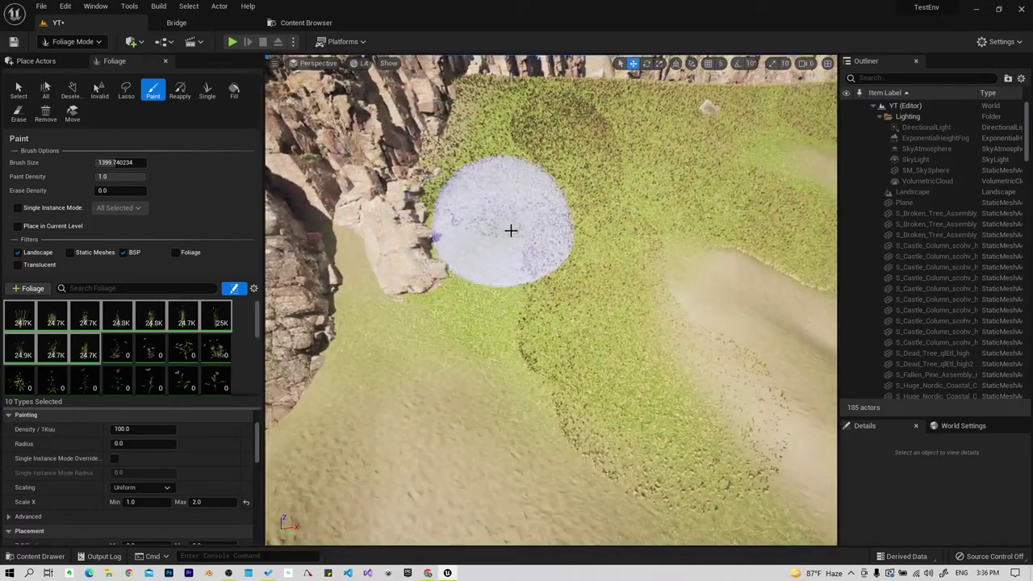
pyautogui.moveTo(504, 262); pyautogui.dragTo(504, 270)
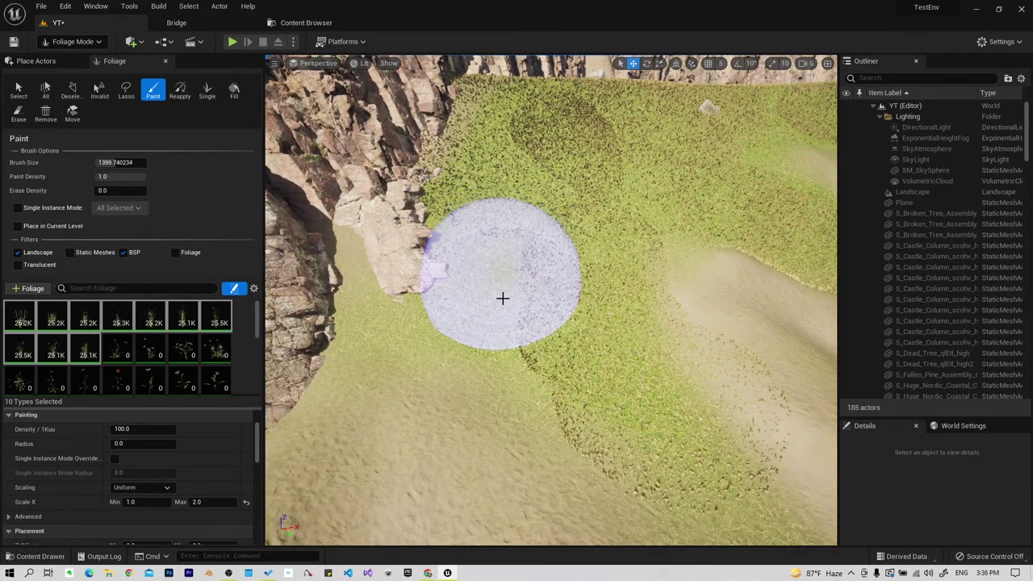
pyautogui.moveTo(521, 319); pyautogui.dragTo(621, 374)
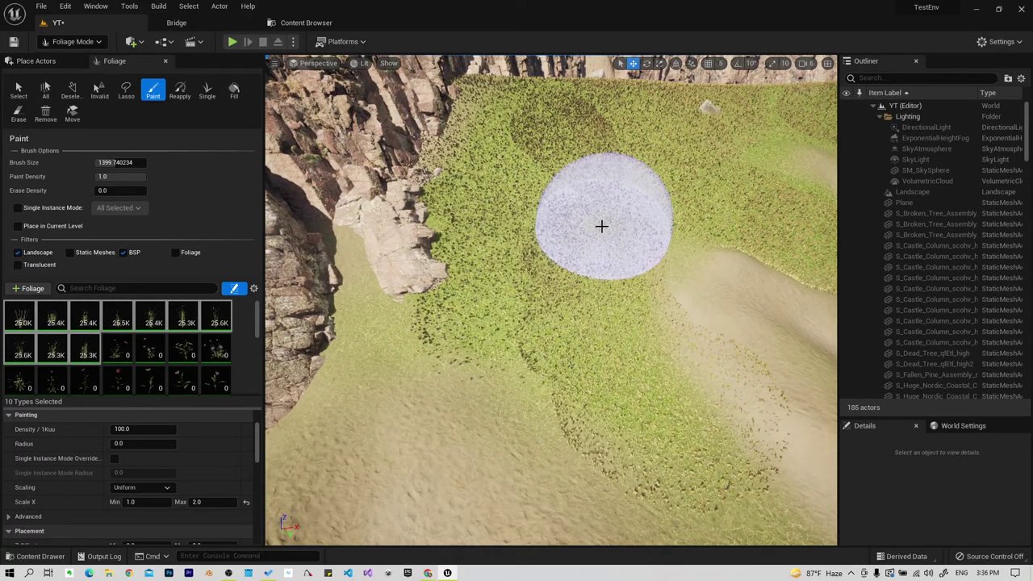
pyautogui.moveTo(602, 225)
pyautogui.mouseDown(button='right')
pyautogui.moveTo(518, 258)
pyautogui.moveTo(460, 392)
pyautogui.mouseUp(button='right')
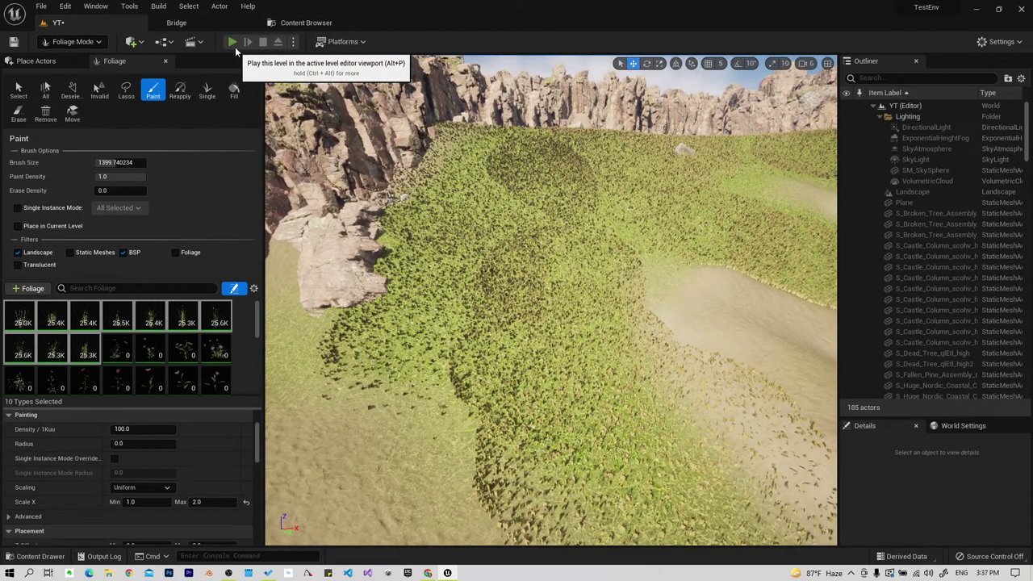
# Playtest by walking across the grassy slope, then stop with Esc.
pyautogui.click(235, 47)
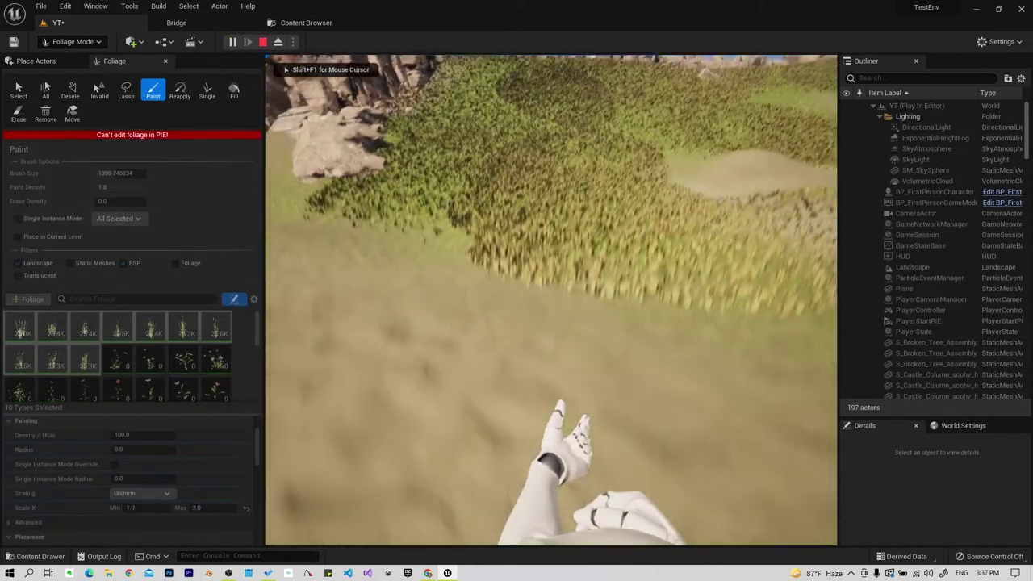
pyautogui.press('w')
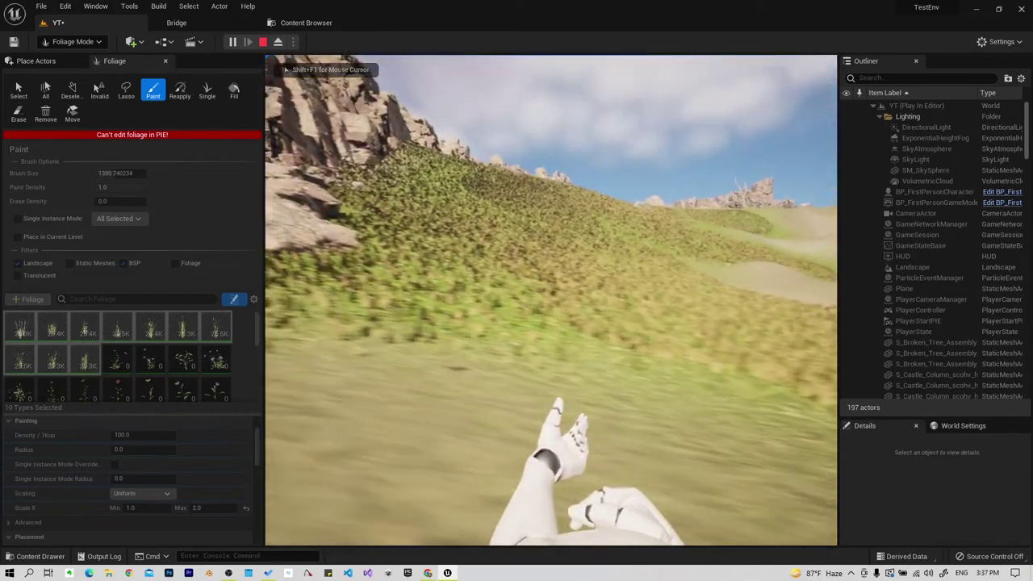
pyautogui.press('Escape')
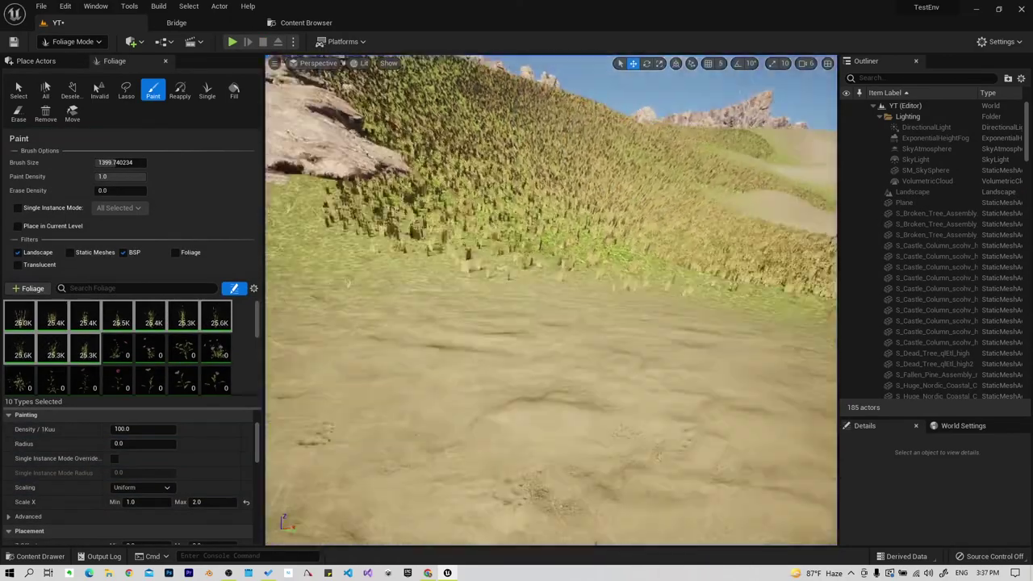
pyautogui.moveTo(502, 221); pyautogui.dragTo(502, 221, button='right')
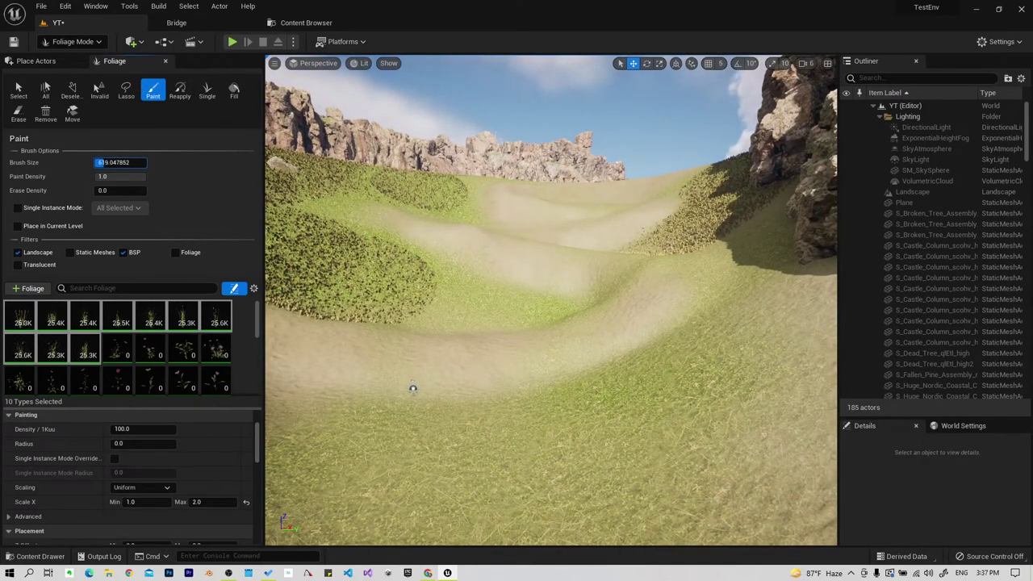
# Paint grass patches onto the left slope and the green slope of the valley.
pyautogui.moveTo(472, 296); pyautogui.dragTo(439, 280)
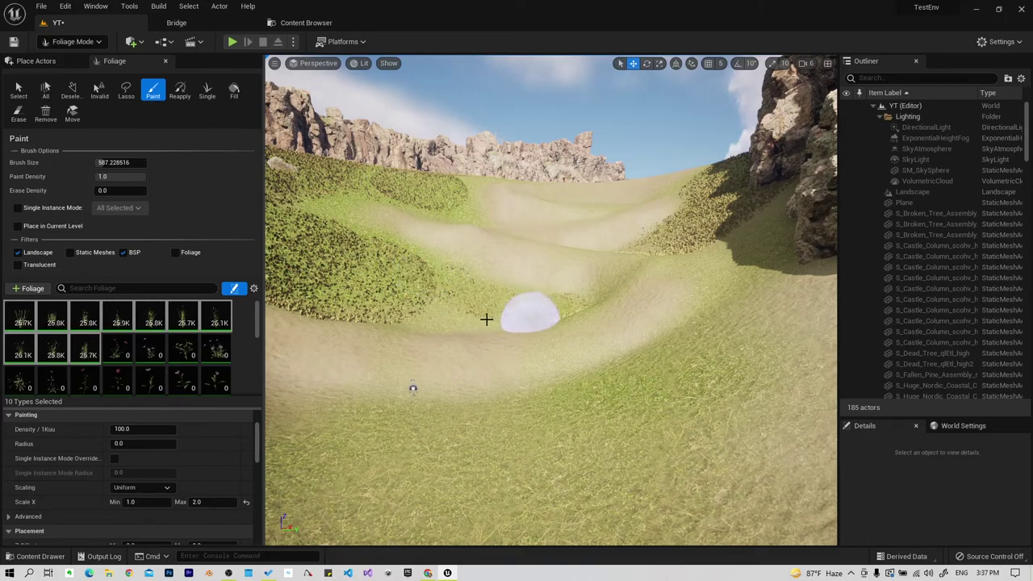
pyautogui.moveTo(485, 320); pyautogui.dragTo(447, 316)
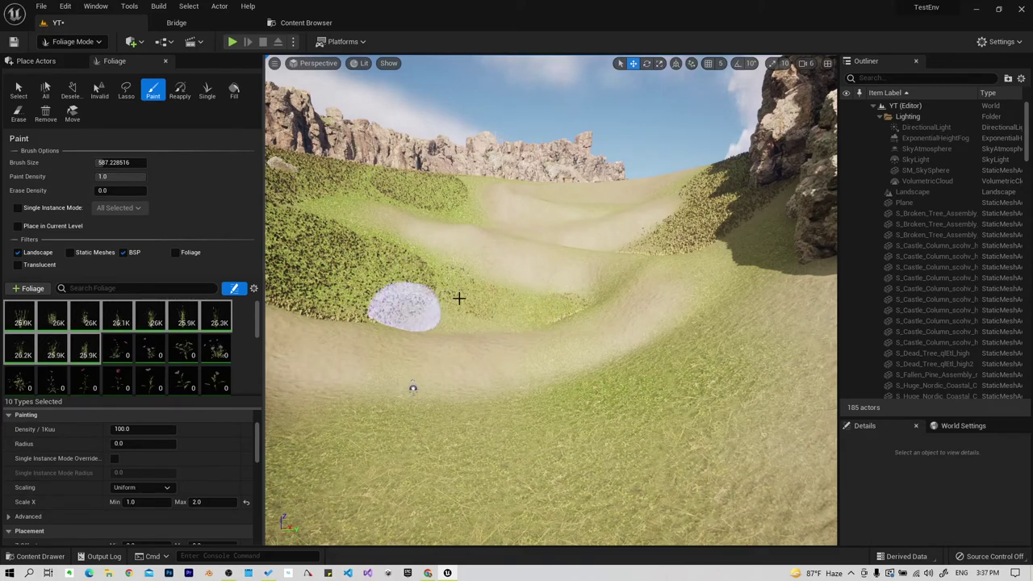
pyautogui.moveTo(466, 261)
pyautogui.mouseDown(button='right')
pyautogui.moveTo(484, 267)
pyautogui.moveTo(500, 318)
pyautogui.mouseUp(button='right')
pyautogui.moveTo(607, 365); pyautogui.dragTo(607, 365, button='right')
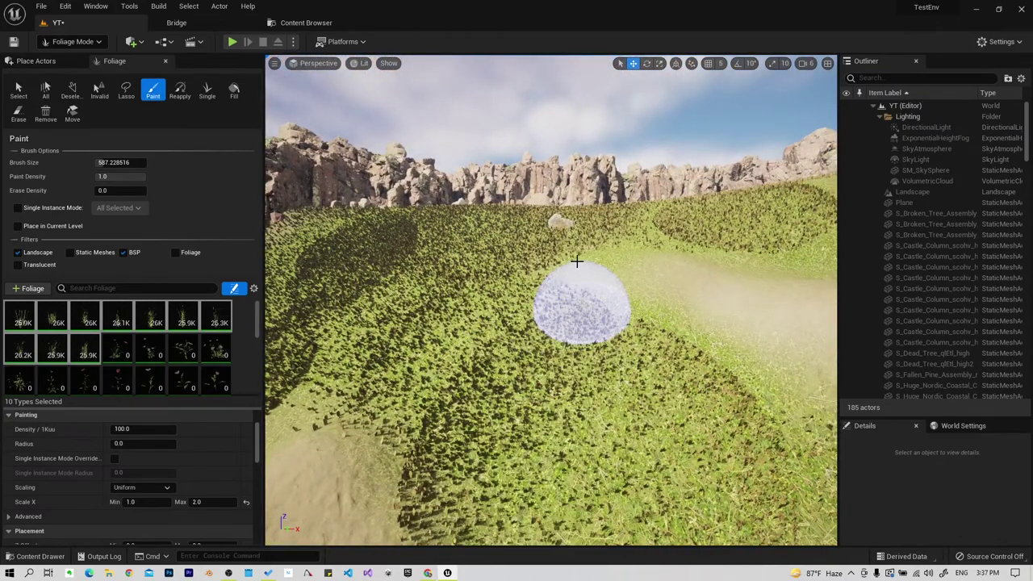
pyautogui.moveTo(595, 250); pyautogui.dragTo(598, 253)
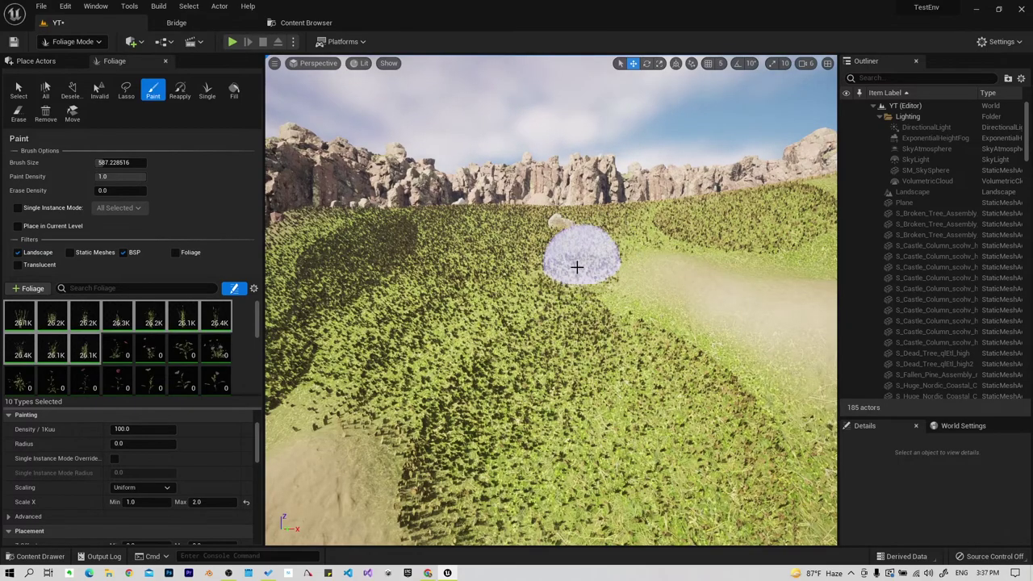
pyautogui.moveTo(487, 358); pyautogui.dragTo(565, 331, button='right')
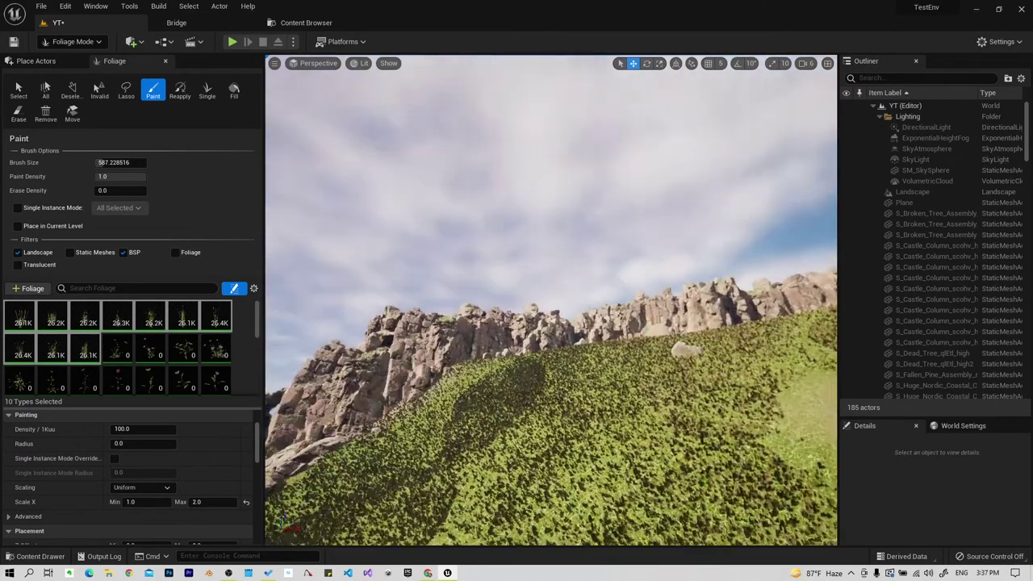
pyautogui.moveTo(328, 288); pyautogui.dragTo(267, 294, button='right')
pyautogui.moveTo(590, 357); pyautogui.dragTo(661, 364, button='right')
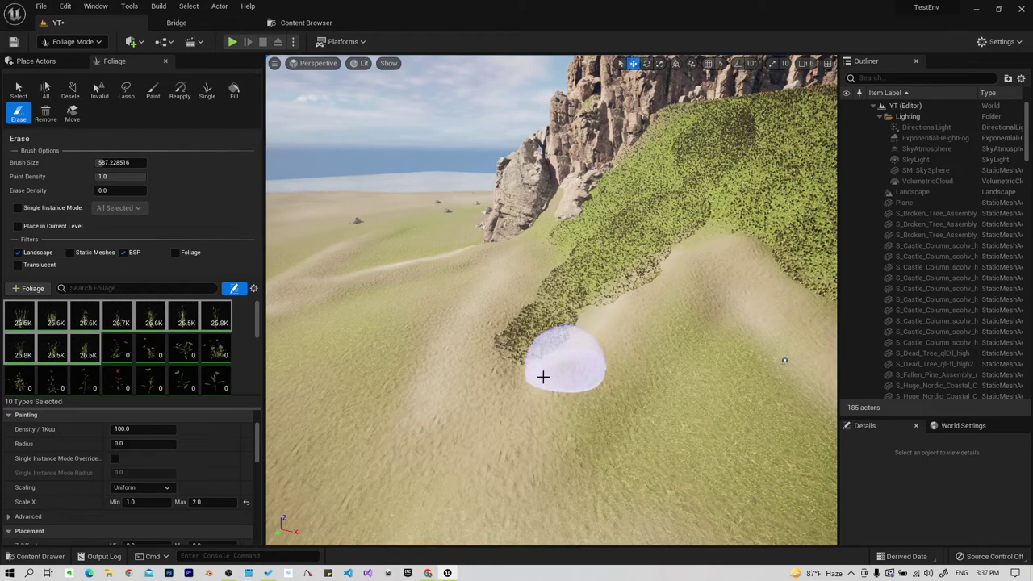
# Return to Paint mode and fill the sandy slope below the cliffs with grass.
pyautogui.press('p')
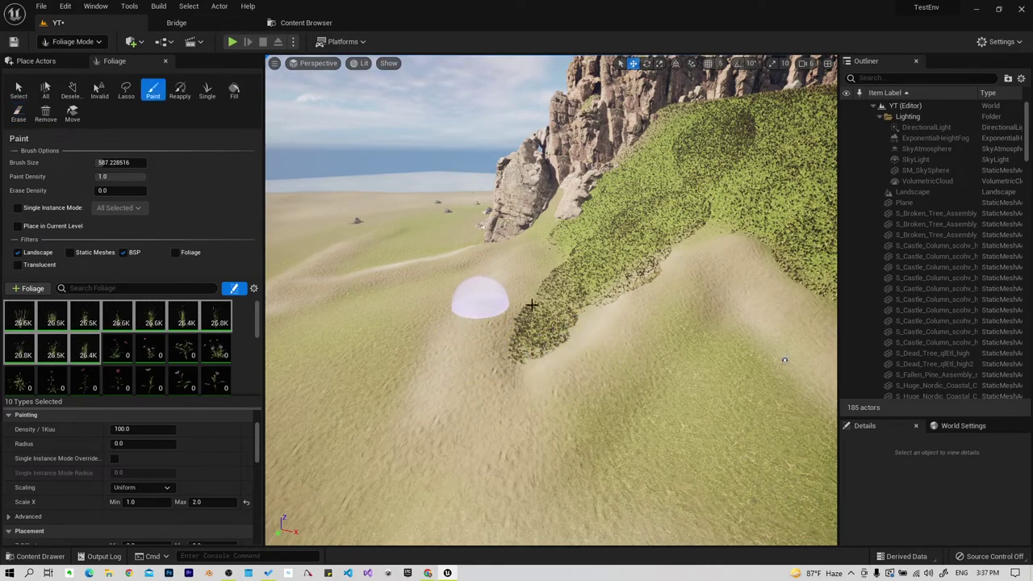
pyautogui.moveTo(532, 305)
pyautogui.mouseDown(button='right')
pyautogui.moveTo(517, 242)
pyautogui.moveTo(471, 327)
pyautogui.moveTo(441, 299)
pyautogui.mouseUp(button='right')
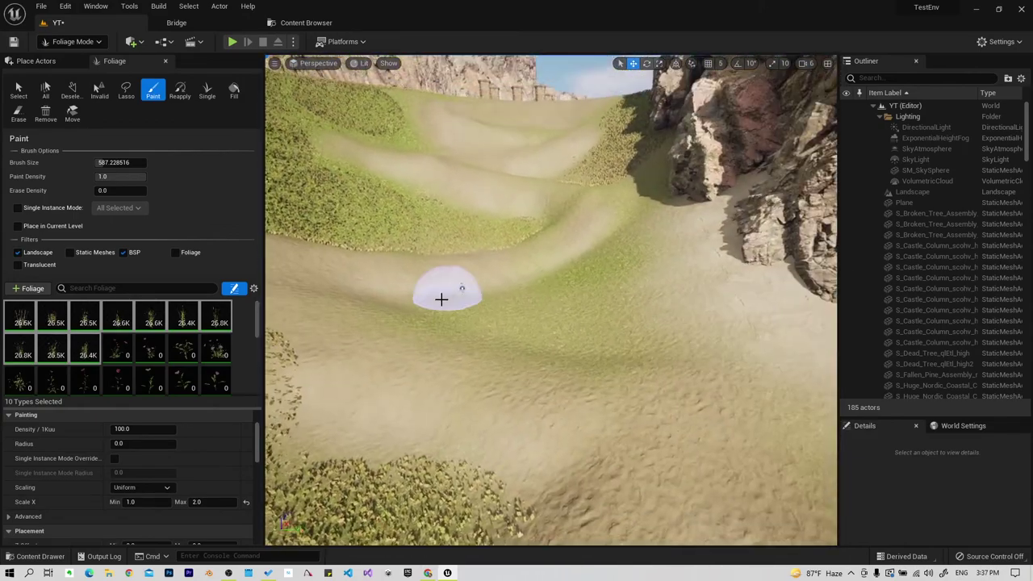
pyautogui.moveTo(478, 324); pyautogui.dragTo(631, 341)
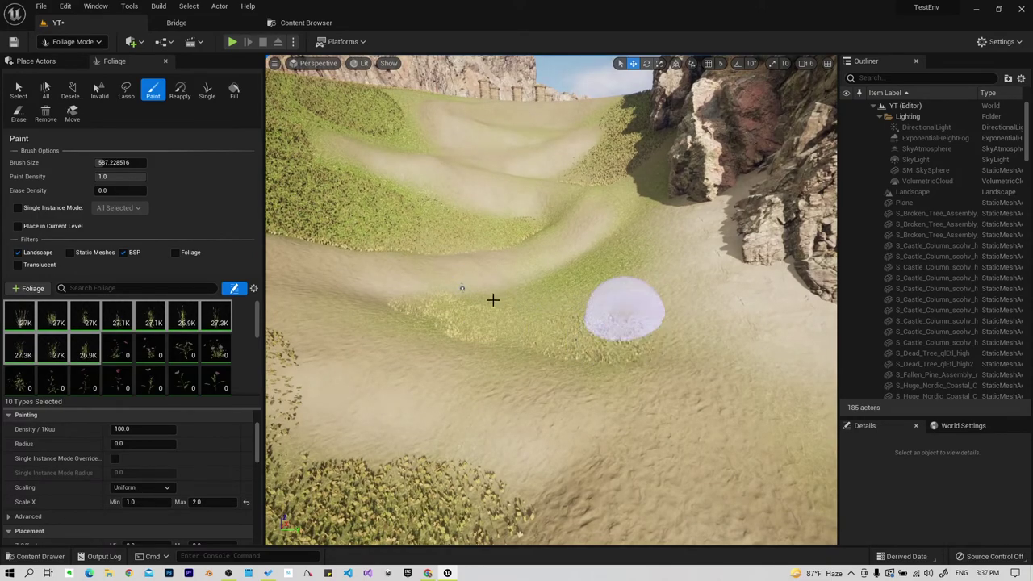
pyautogui.click(633, 250)
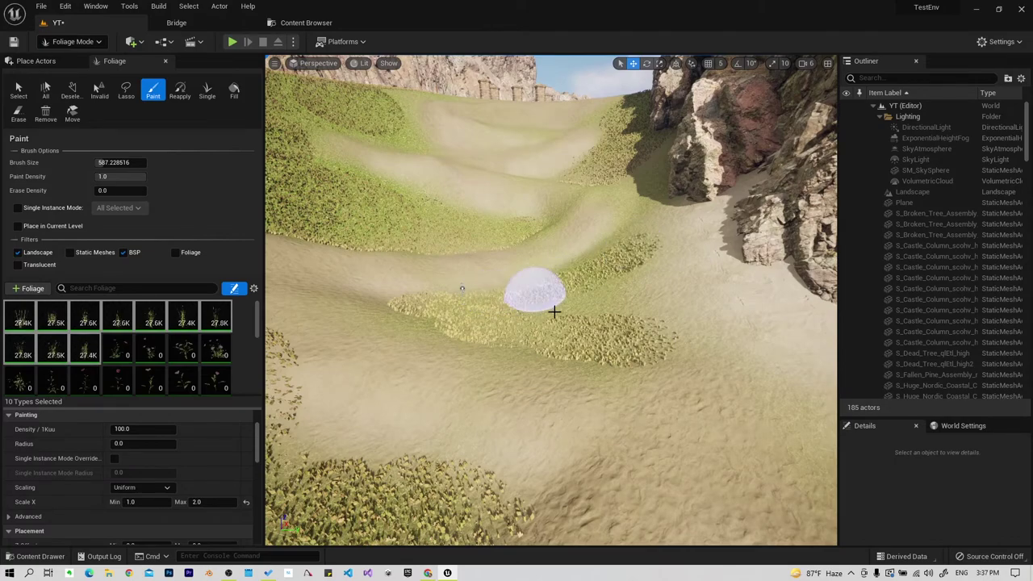
pyautogui.moveTo(595, 288); pyautogui.dragTo(562, 297)
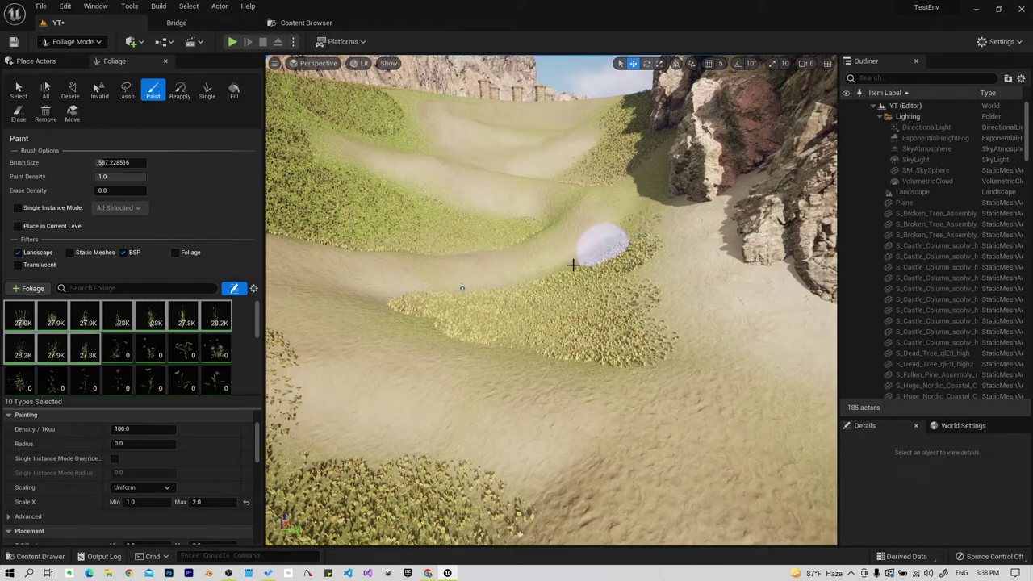
pyautogui.moveTo(543, 269); pyautogui.dragTo(543, 269, button='right')
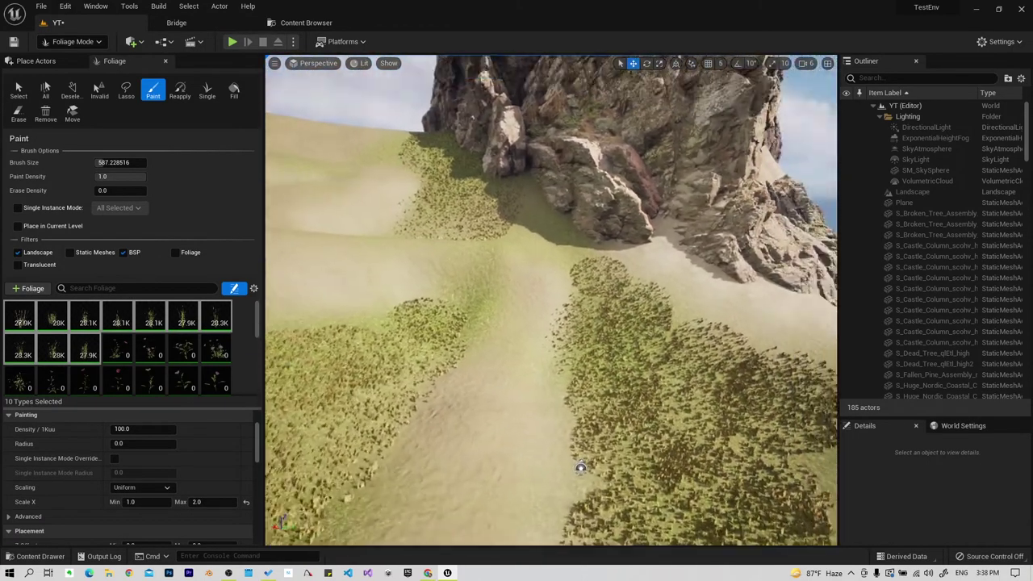
pyautogui.moveTo(550, 345); pyautogui.dragTo(551, 345, button='right')
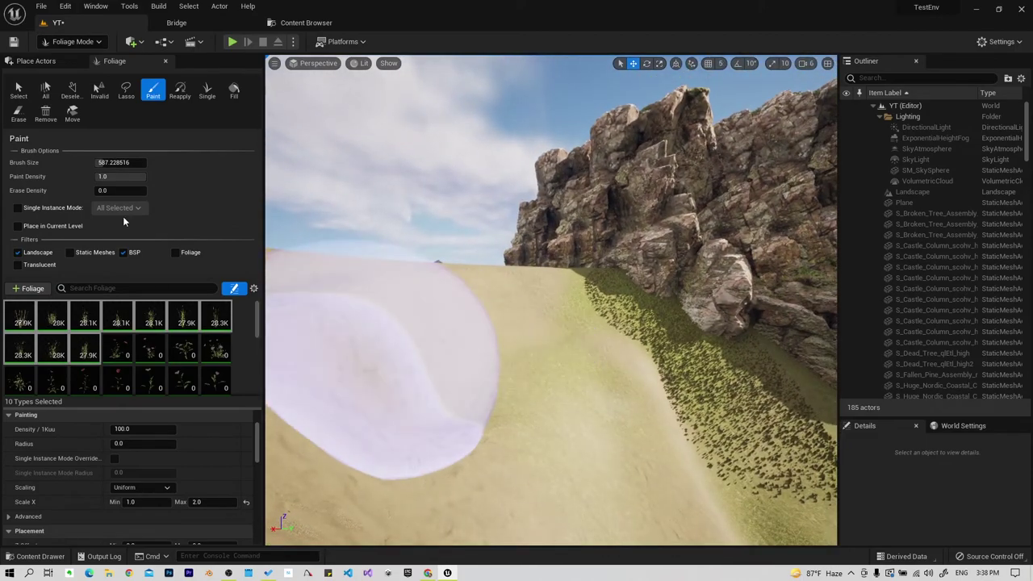
# Shrink the brush to about 342 and paint a small grass clump on the sand.
pyautogui.moveTo(98, 167); pyautogui.dragTo(56, 167)
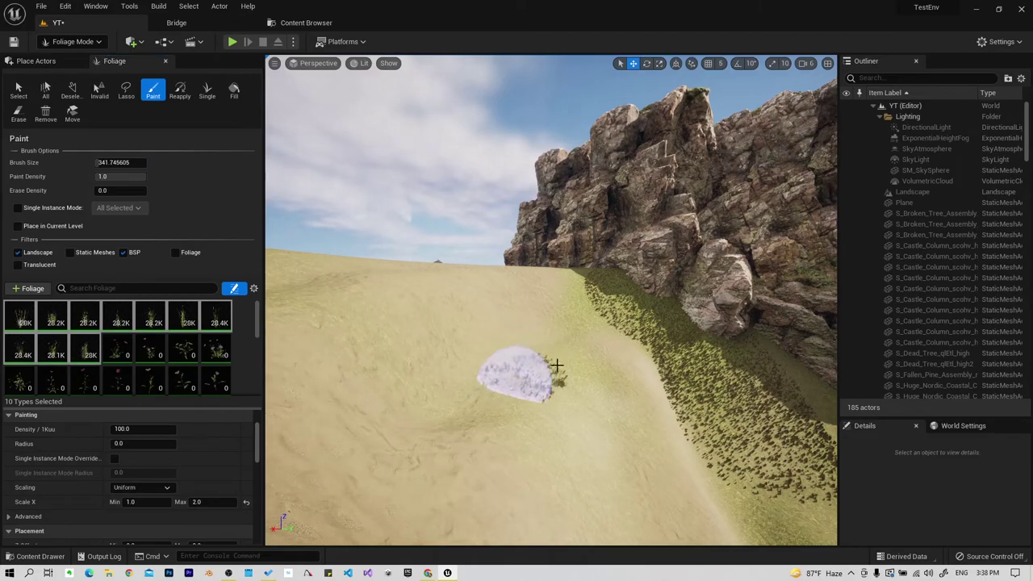
pyautogui.moveTo(572, 348); pyautogui.dragTo(589, 323, button='right')
pyautogui.moveTo(490, 341); pyautogui.dragTo(489, 340, button='right')
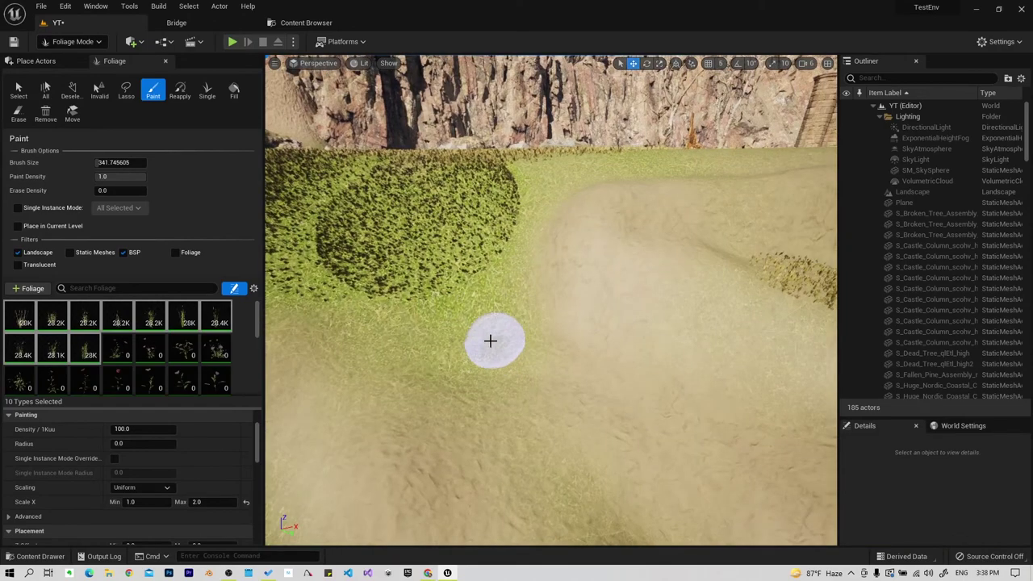
pyautogui.click(494, 341)
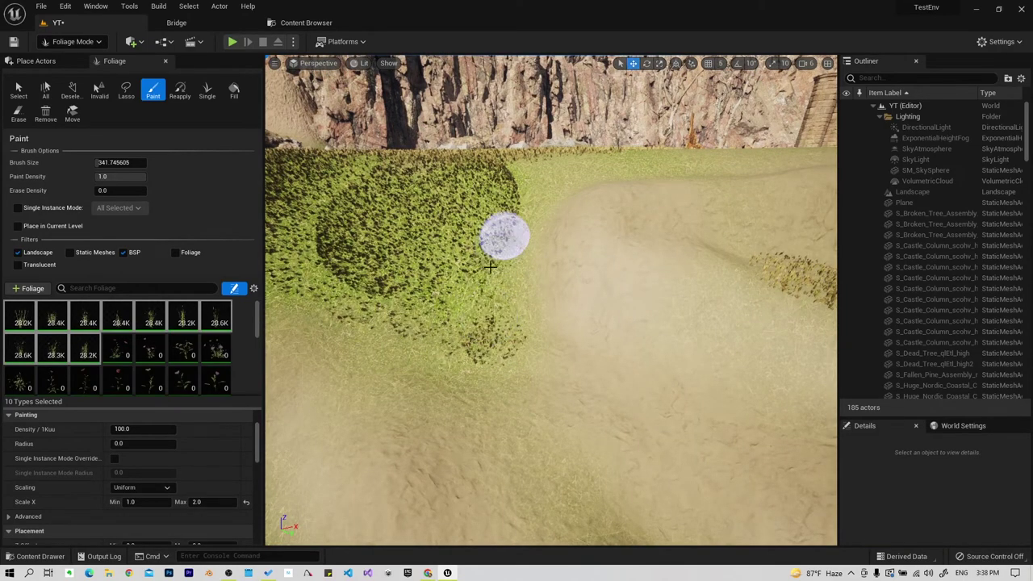
# Thicken the grass near the rocks and add a clump on the valley sand.
pyautogui.moveTo(499, 228); pyautogui.dragTo(490, 232, button='right')
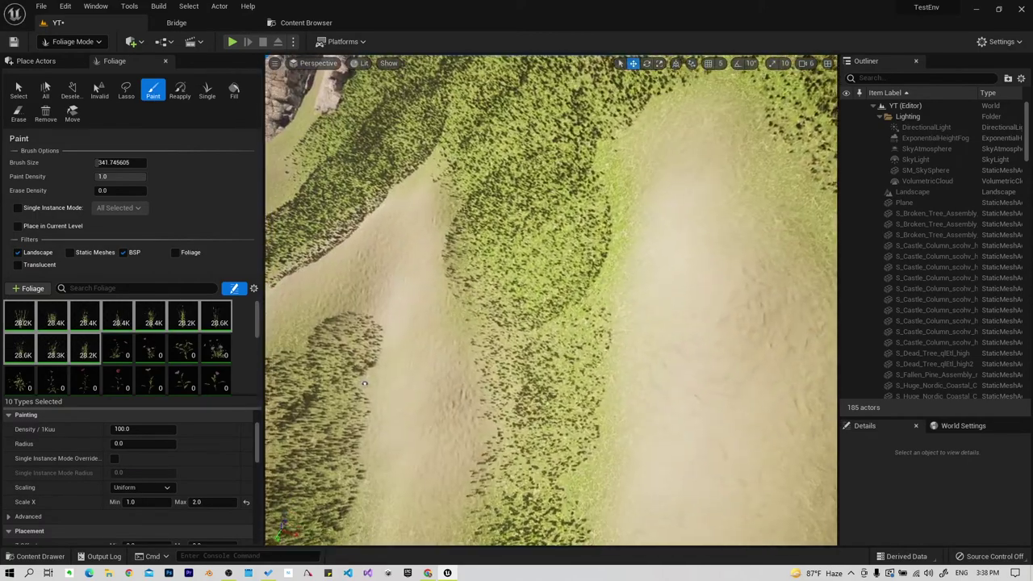
pyautogui.moveTo(491, 233); pyautogui.dragTo(454, 257, button='right')
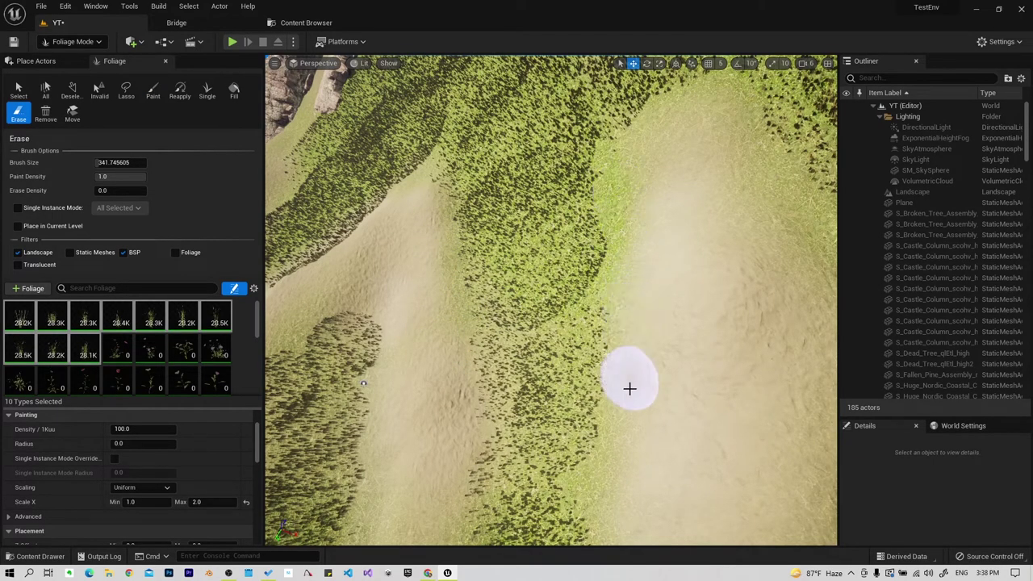
pyautogui.moveTo(625, 310); pyautogui.dragTo(625, 310, button='right')
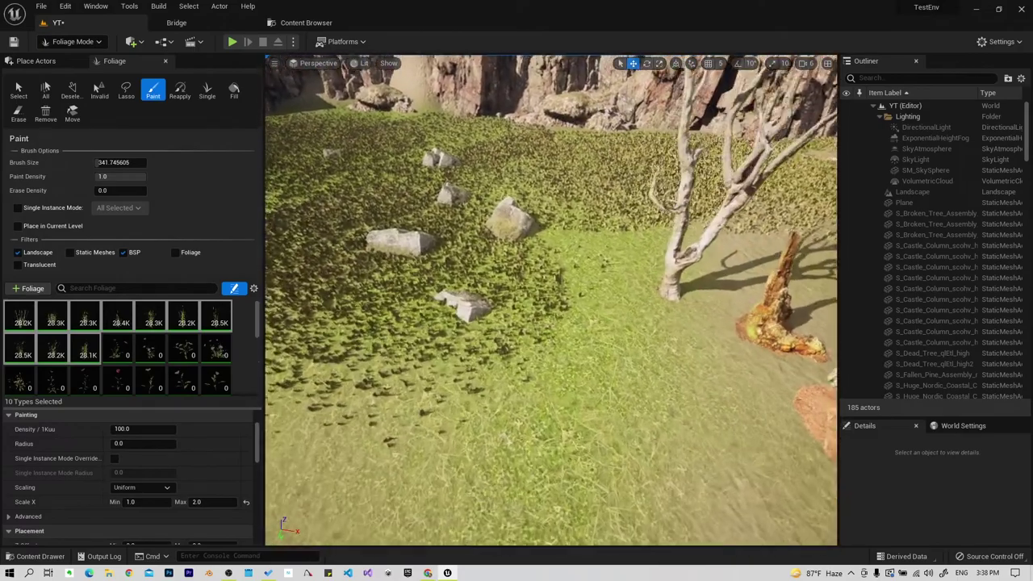
pyautogui.moveTo(598, 221); pyautogui.dragTo(598, 221, button='right')
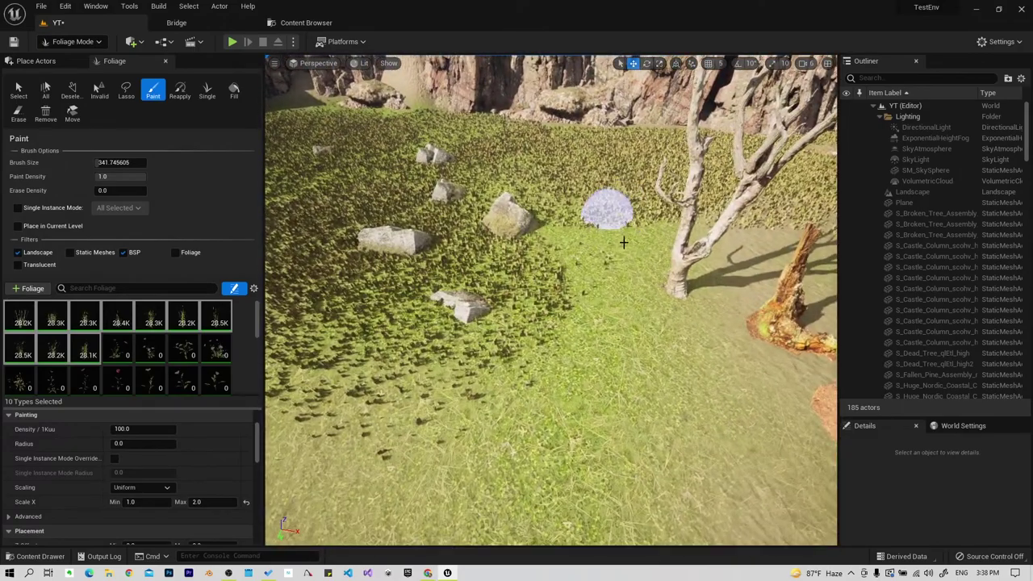
pyautogui.click(605, 345)
pyautogui.moveTo(572, 341); pyautogui.dragTo(622, 374, button='right')
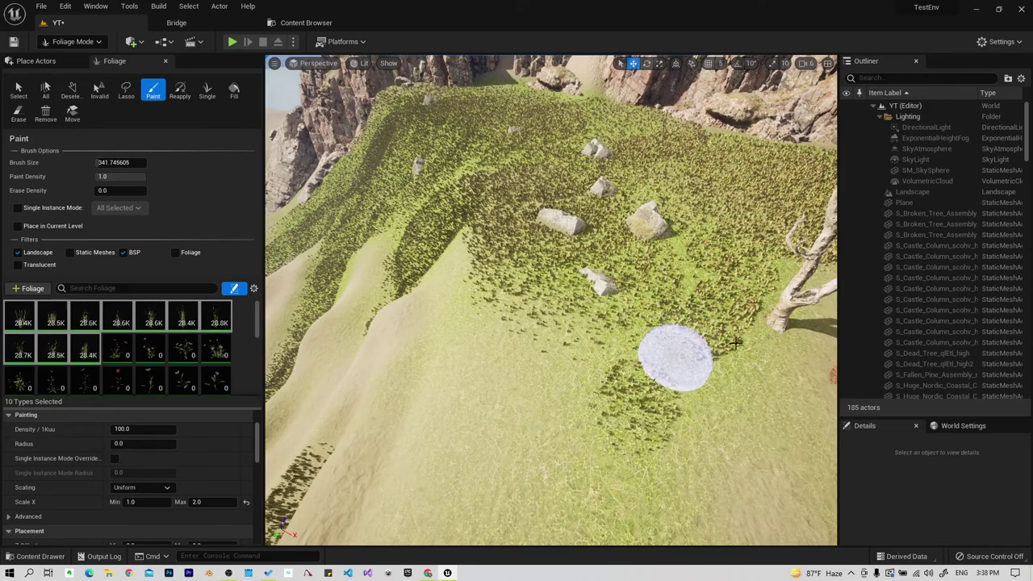
pyautogui.moveTo(641, 350); pyautogui.dragTo(644, 402, button='right')
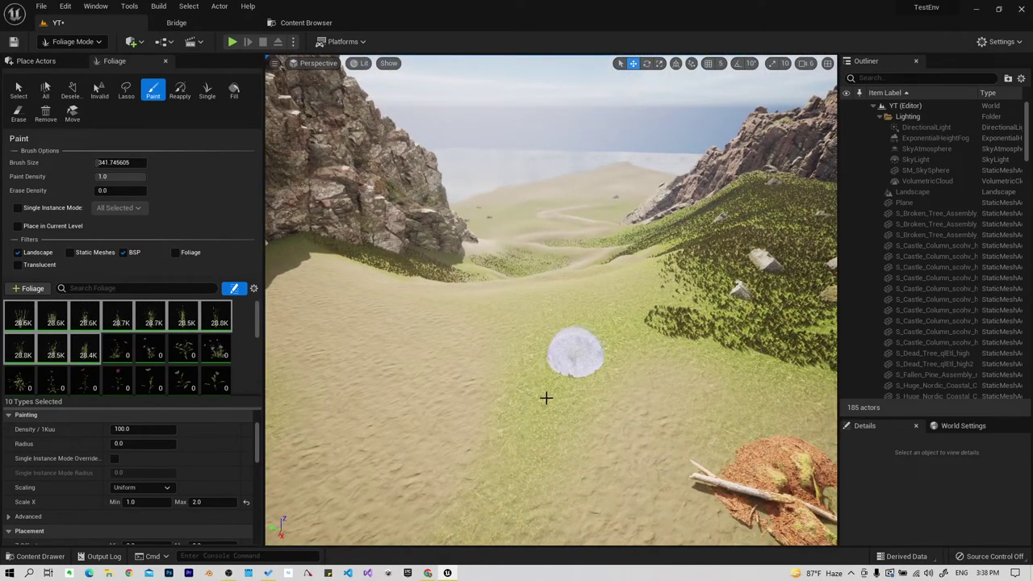
pyautogui.click(545, 397)
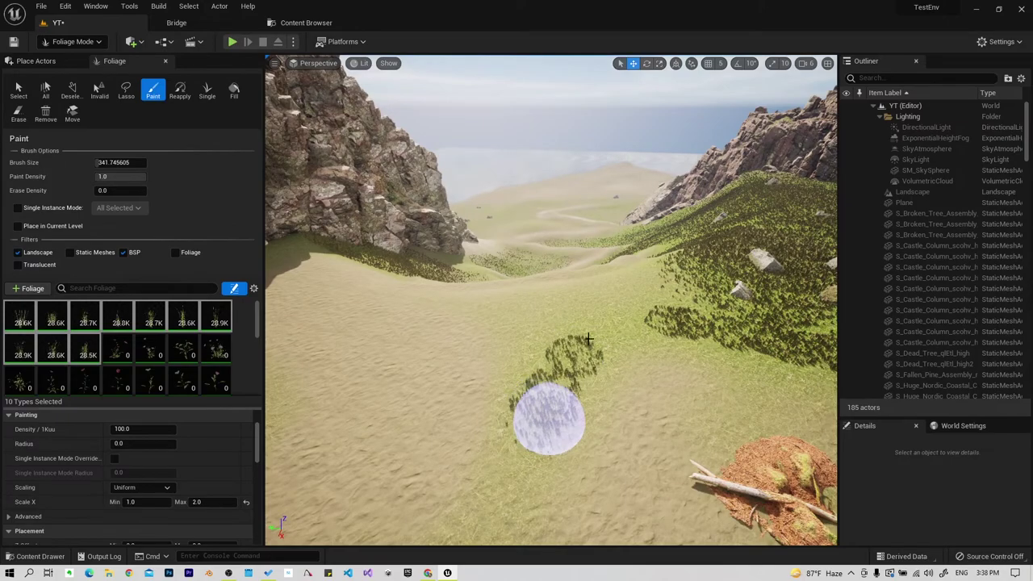
pyautogui.moveTo(589, 338); pyautogui.dragTo(561, 376, button='right')
# Enlarge the brush to about 1169 and paint grass below the rock cliff and down the slope.
pyautogui.moveTo(107, 161); pyautogui.dragTo(153, 161)
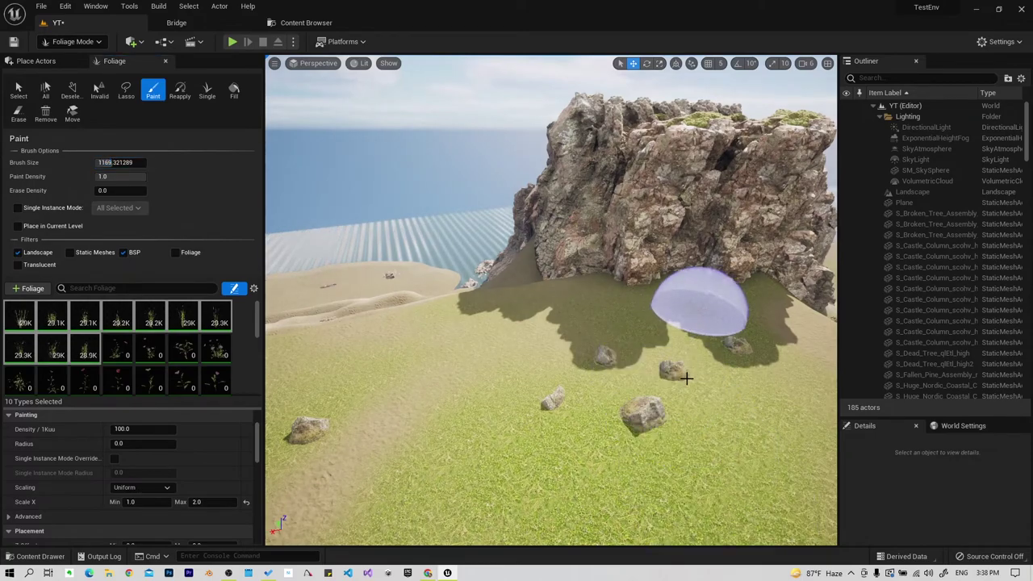
pyautogui.moveTo(686, 377); pyautogui.dragTo(635, 443)
pyautogui.moveTo(582, 462); pyautogui.dragTo(518, 453)
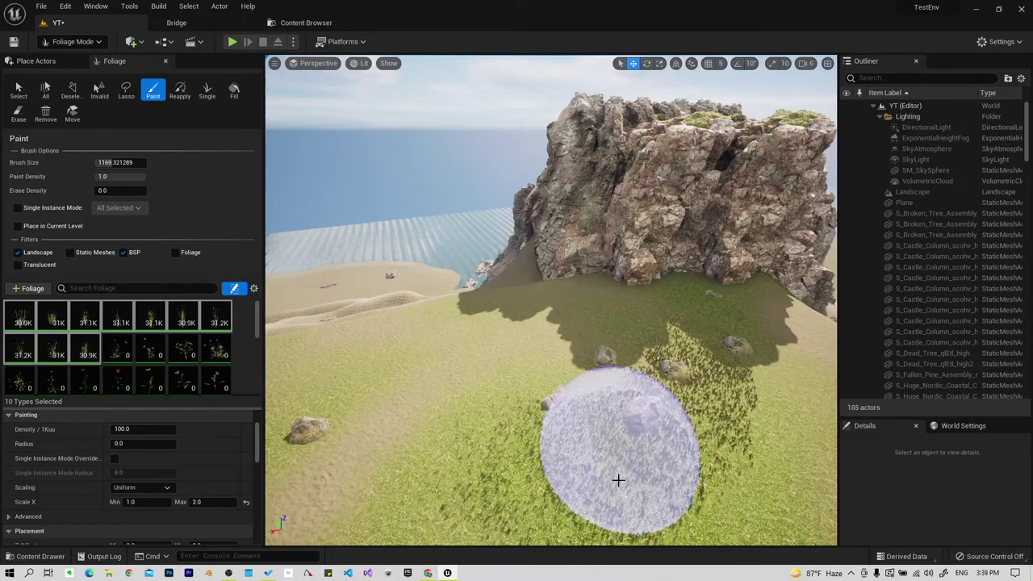
pyautogui.moveTo(619, 480); pyautogui.dragTo(656, 458, button='right')
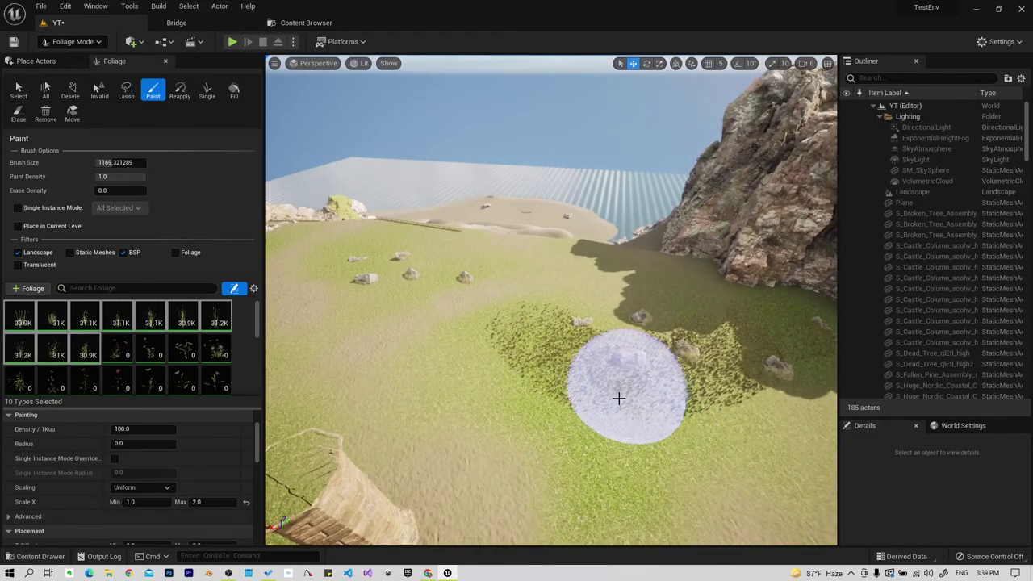
pyautogui.moveTo(609, 432)
pyautogui.mouseDown()
pyautogui.moveTo(594, 391)
pyautogui.moveTo(489, 370)
pyautogui.moveTo(577, 385)
pyautogui.mouseUp()
pyautogui.moveTo(777, 396)
pyautogui.mouseDown()
pyautogui.moveTo(699, 402)
pyautogui.moveTo(765, 437)
pyautogui.mouseUp()
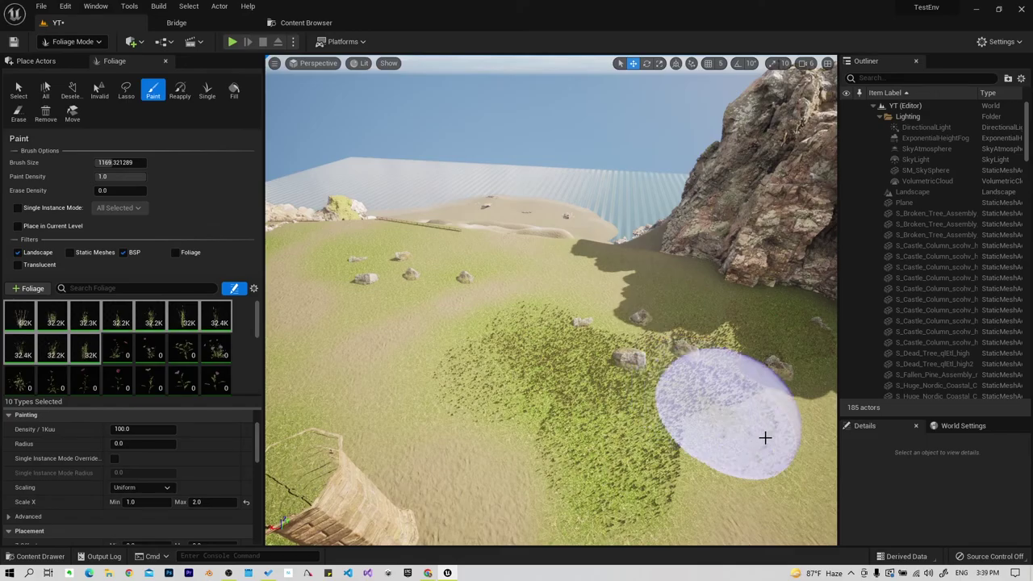
pyautogui.moveTo(642, 370); pyautogui.dragTo(622, 350, button='right')
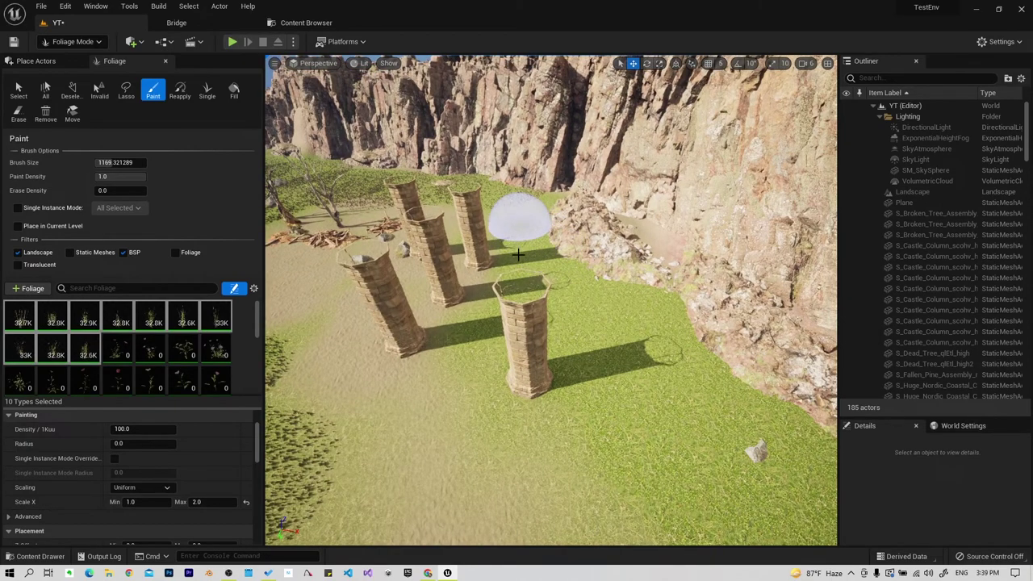
# Paint grass around the stone columns and along the cliff base.
pyautogui.moveTo(510, 292); pyautogui.dragTo(510, 317)
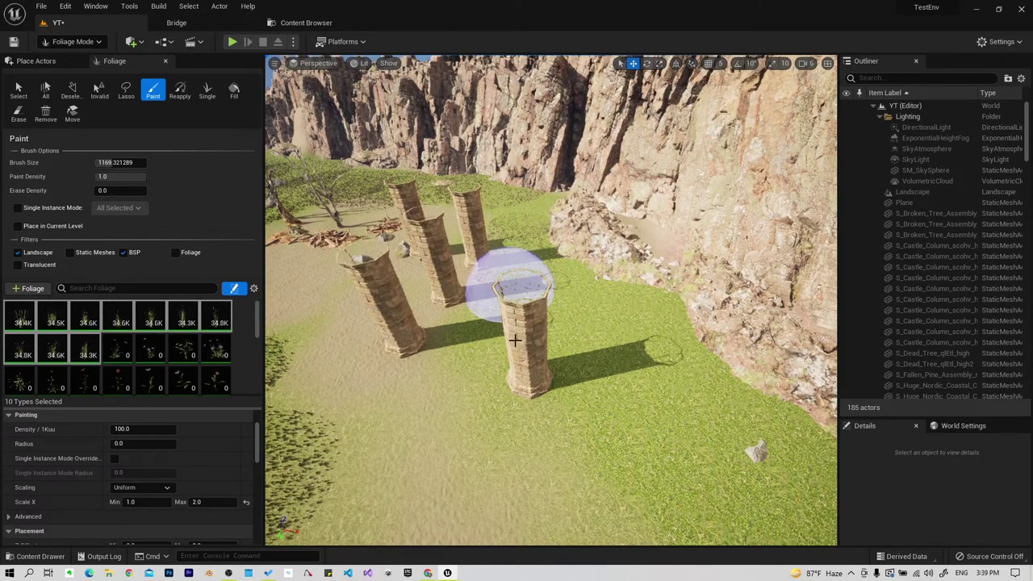
pyautogui.moveTo(539, 375); pyautogui.dragTo(791, 509)
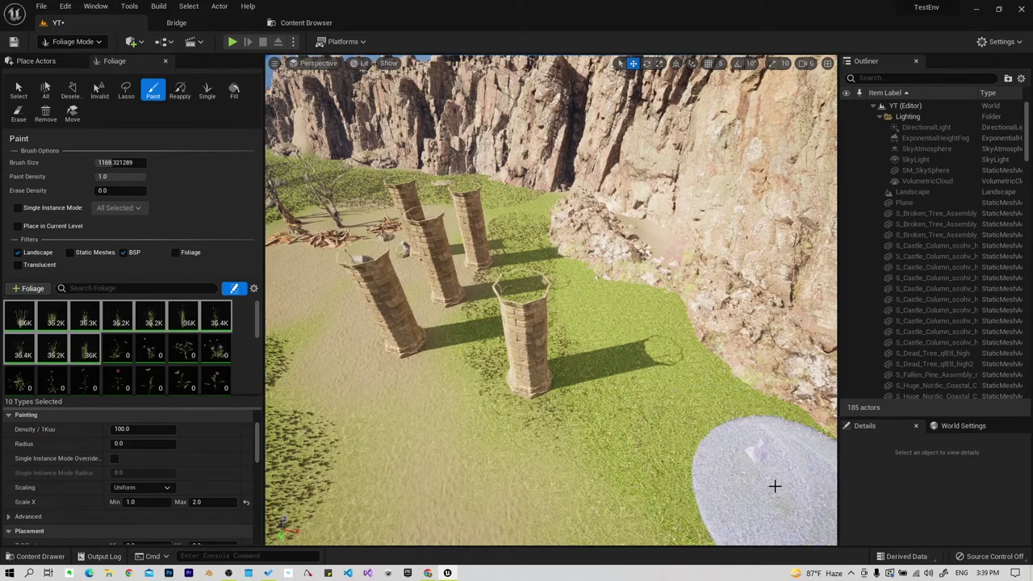
pyautogui.moveTo(661, 357); pyautogui.dragTo(593, 295, button='right')
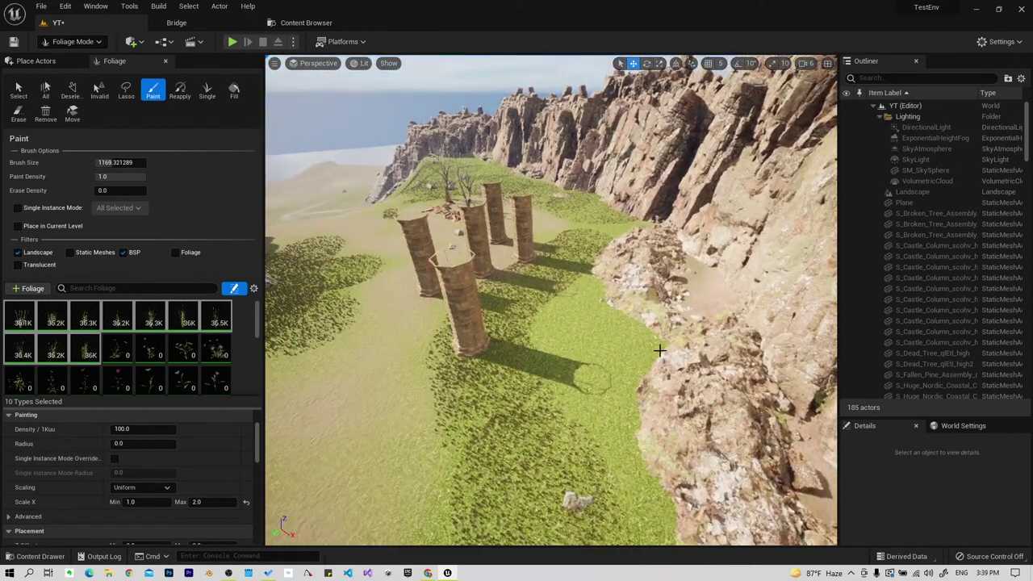
pyautogui.moveTo(557, 331); pyautogui.dragTo(594, 401)
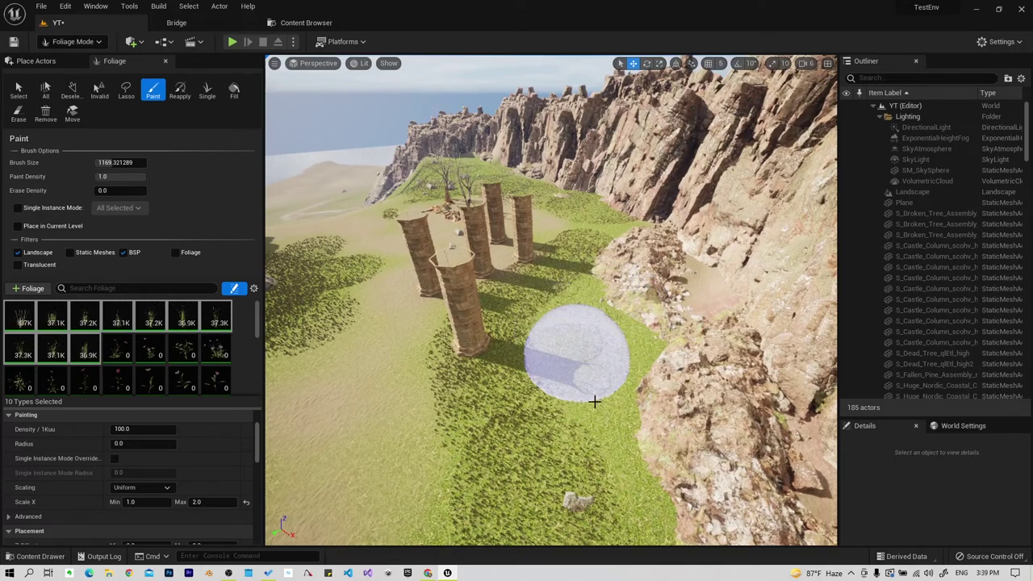
pyautogui.moveTo(616, 490)
pyautogui.mouseDown()
pyautogui.moveTo(623, 517)
pyautogui.moveTo(646, 361)
pyautogui.mouseUp()
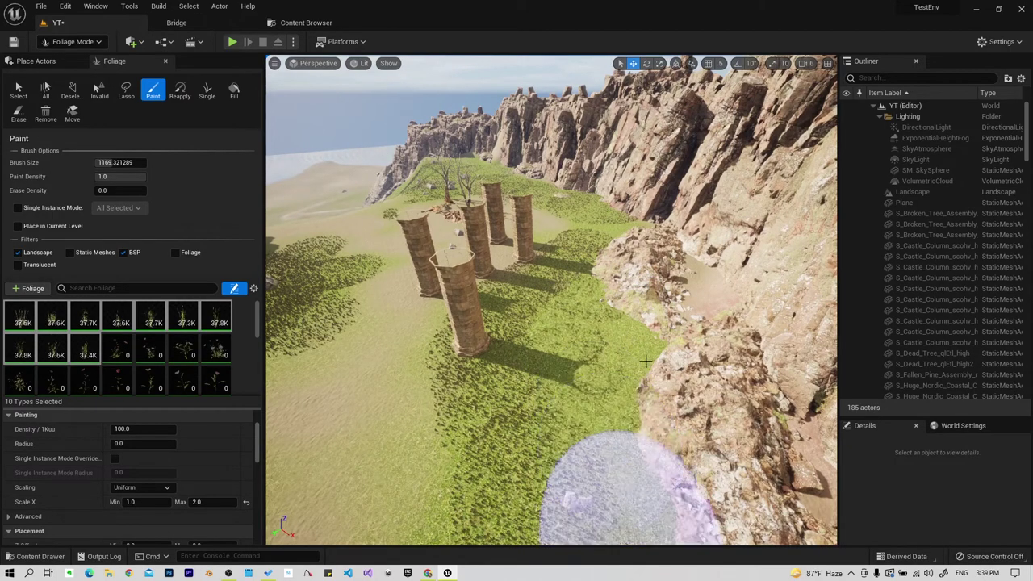
pyautogui.click(637, 387)
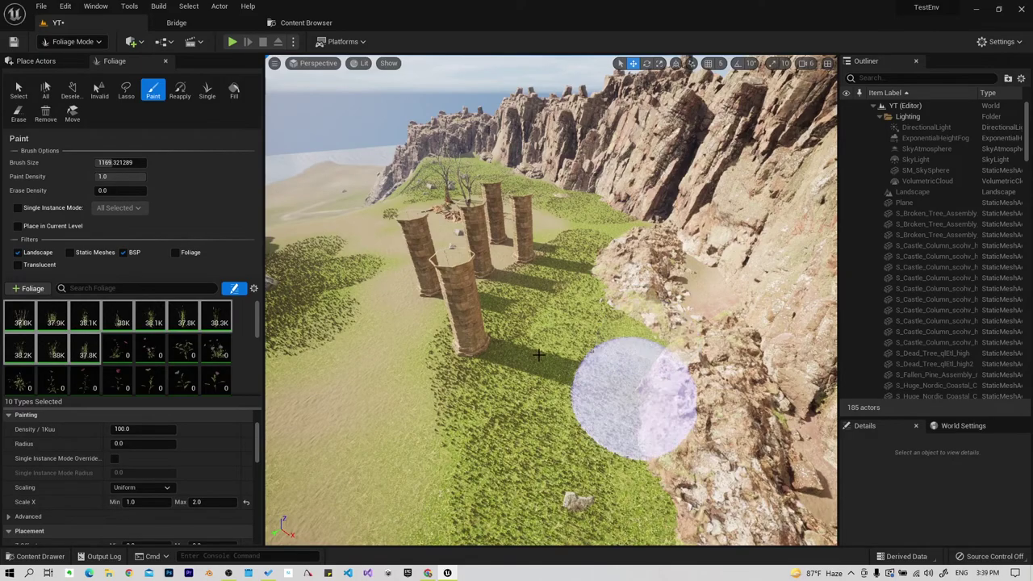
pyautogui.moveTo(637, 387); pyautogui.dragTo(565, 380, button='right')
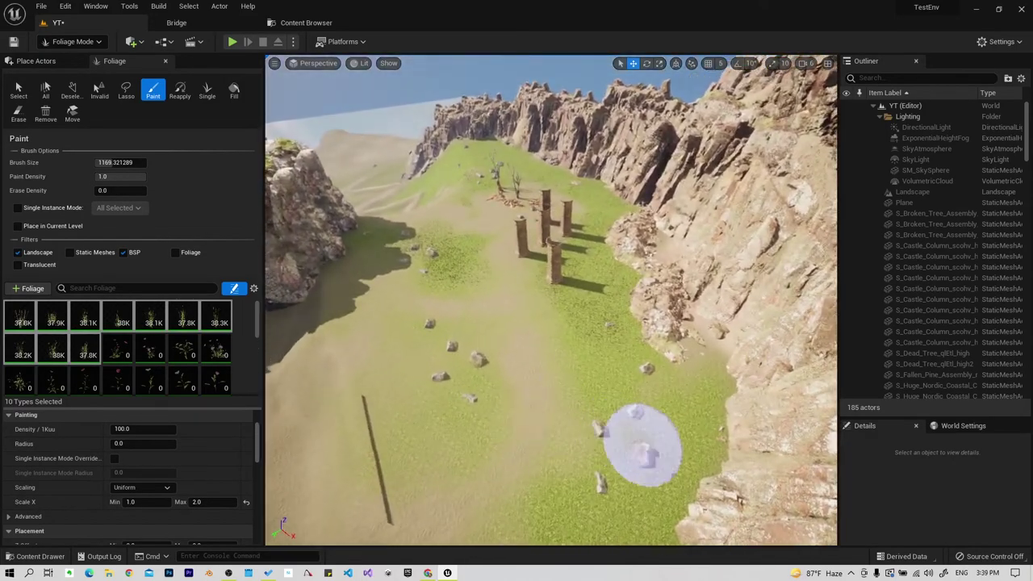
pyautogui.moveTo(634, 443); pyautogui.dragTo(565, 436, button='right')
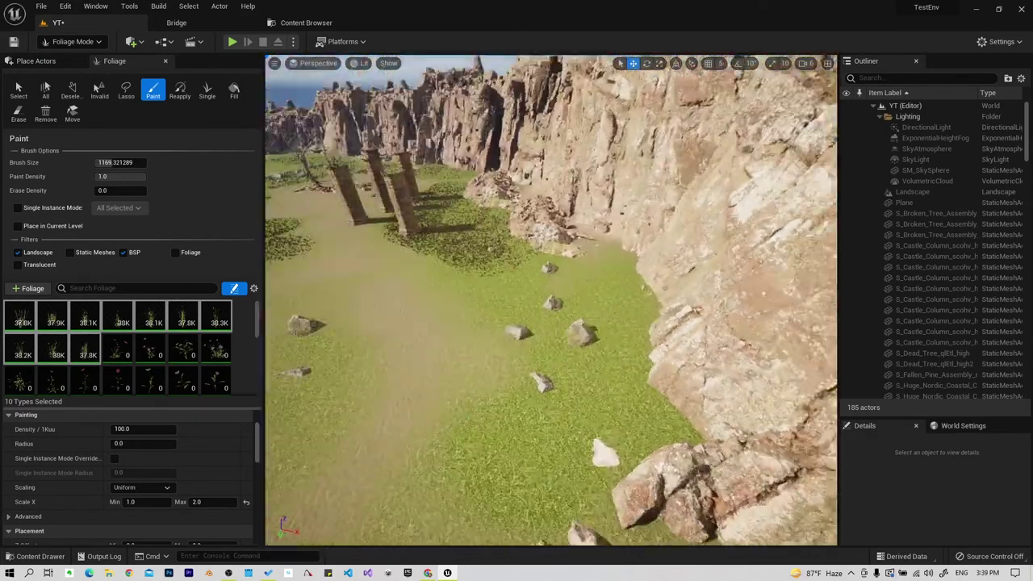
pyautogui.moveTo(583, 288); pyautogui.dragTo(565, 282, button='right')
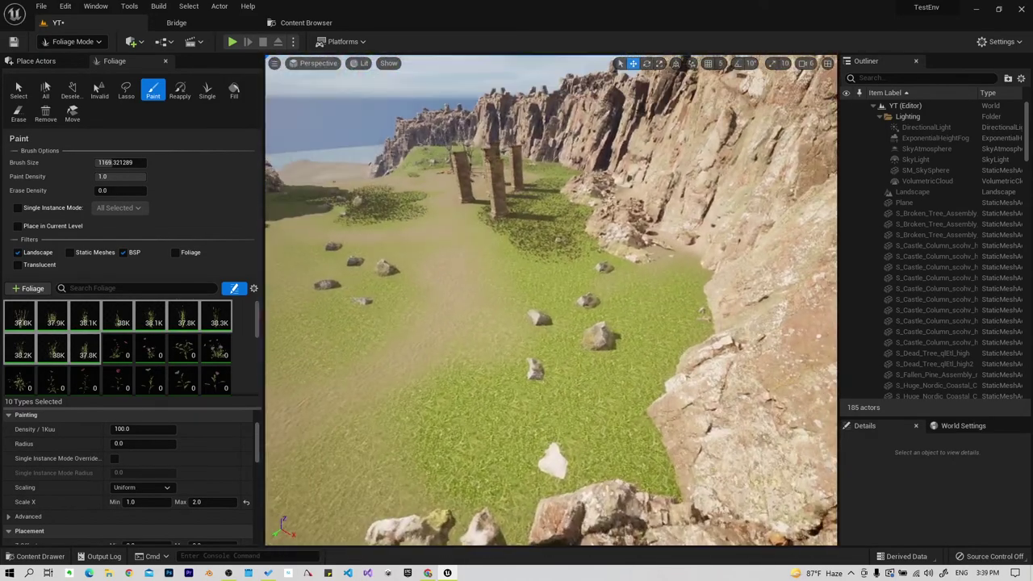
# Paint grass across the valley floor among the rocks, toward the right cliff and central rocks.
pyautogui.moveTo(558, 283)
pyautogui.mouseDown()
pyautogui.moveTo(587, 356)
pyautogui.moveTo(507, 446)
pyautogui.mouseUp()
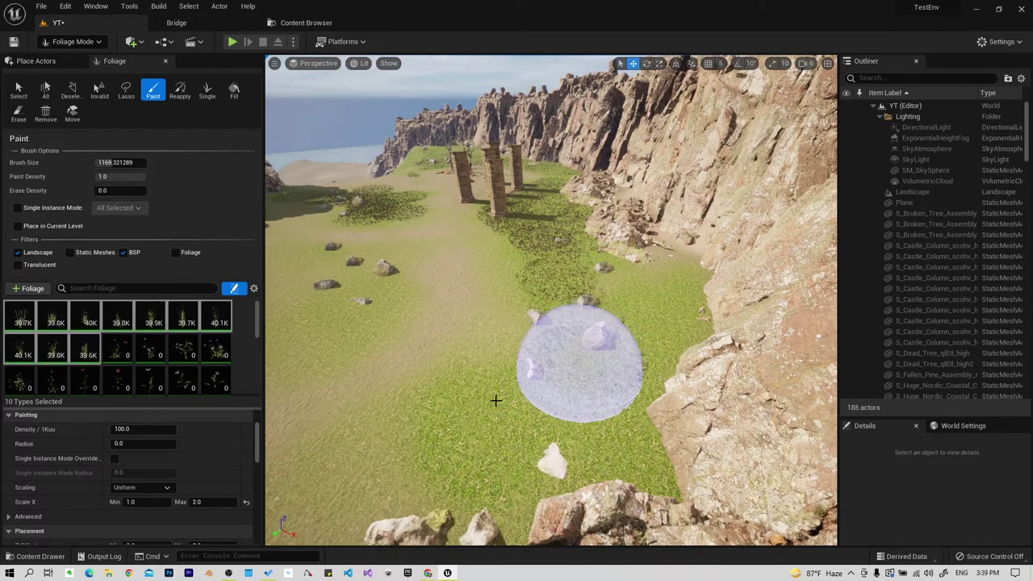
pyautogui.moveTo(601, 481); pyautogui.dragTo(641, 450)
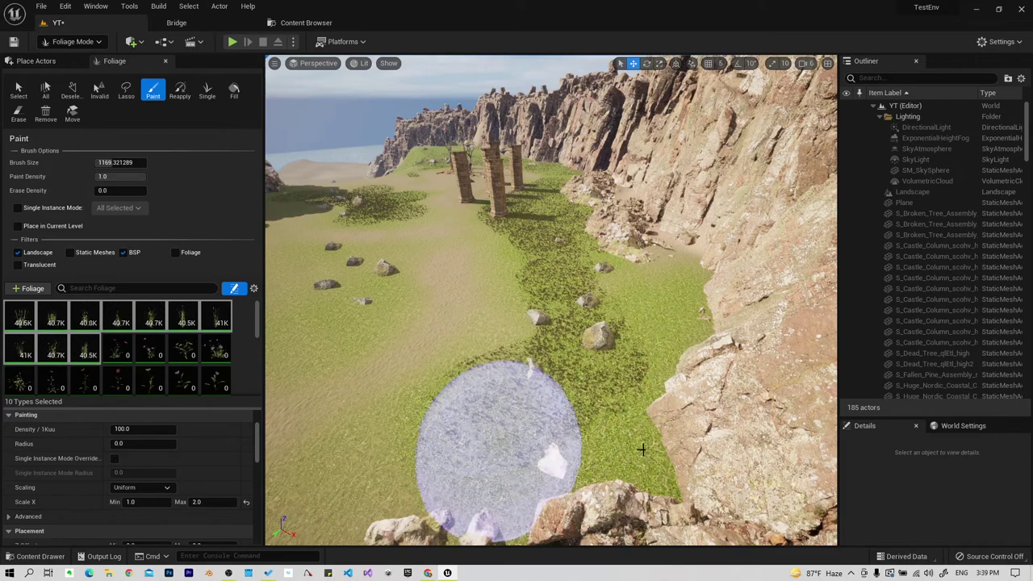
pyautogui.moveTo(641, 410)
pyautogui.mouseDown()
pyautogui.moveTo(669, 352)
pyautogui.moveTo(664, 300)
pyautogui.moveTo(629, 275)
pyautogui.mouseUp()
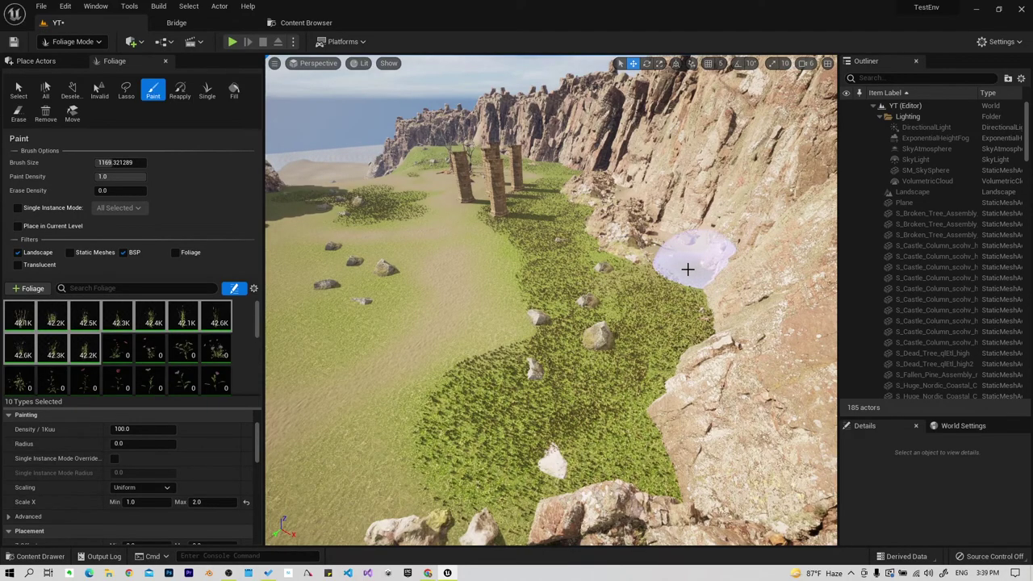
pyautogui.moveTo(475, 420)
pyautogui.mouseDown(button='right')
pyautogui.moveTo(387, 419)
pyautogui.moveTo(369, 450)
pyautogui.mouseUp(button='right')
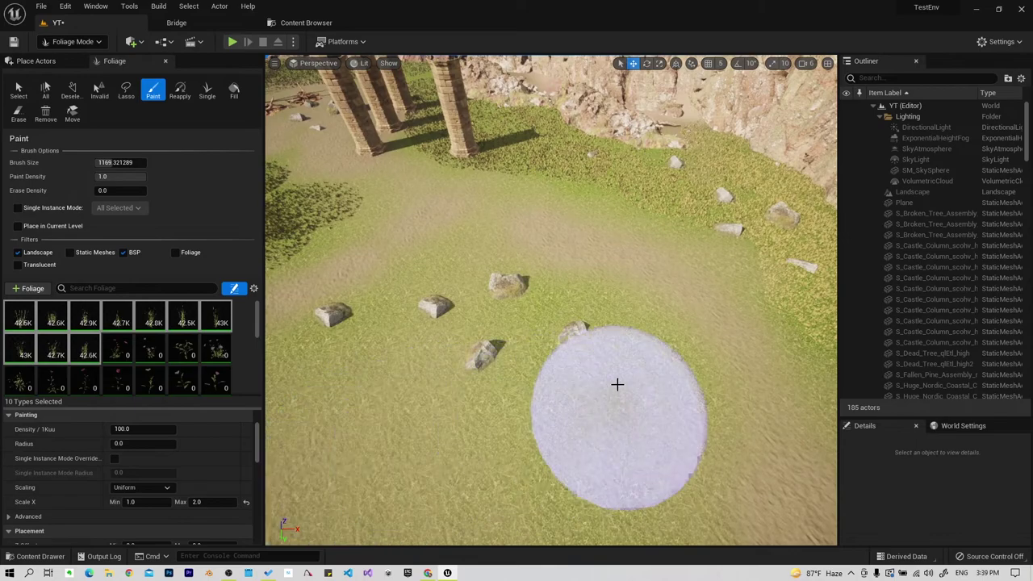
pyautogui.click(434, 305)
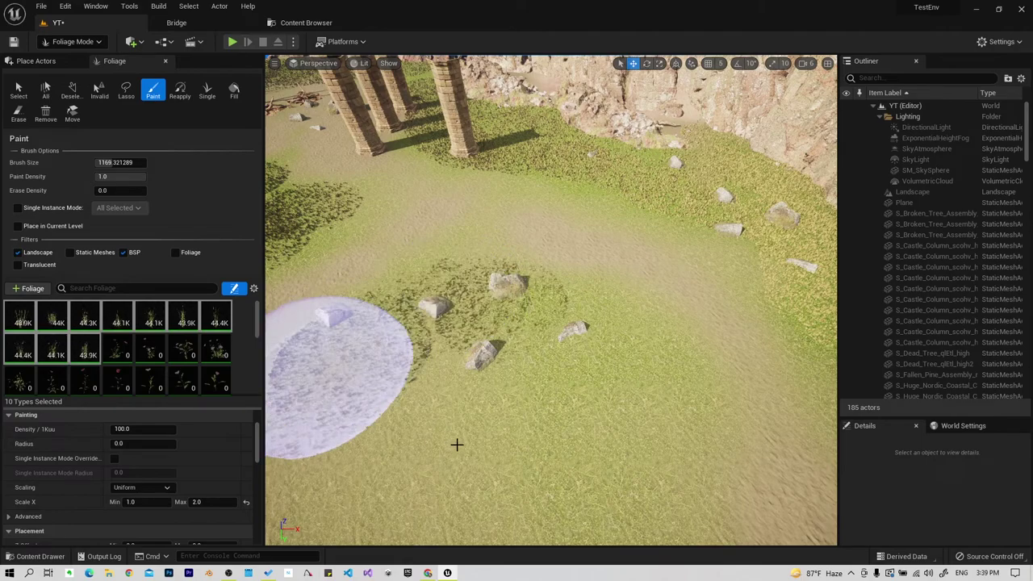
pyautogui.moveTo(456, 444)
pyautogui.mouseDown()
pyautogui.moveTo(631, 373)
pyautogui.moveTo(546, 364)
pyautogui.mouseUp()
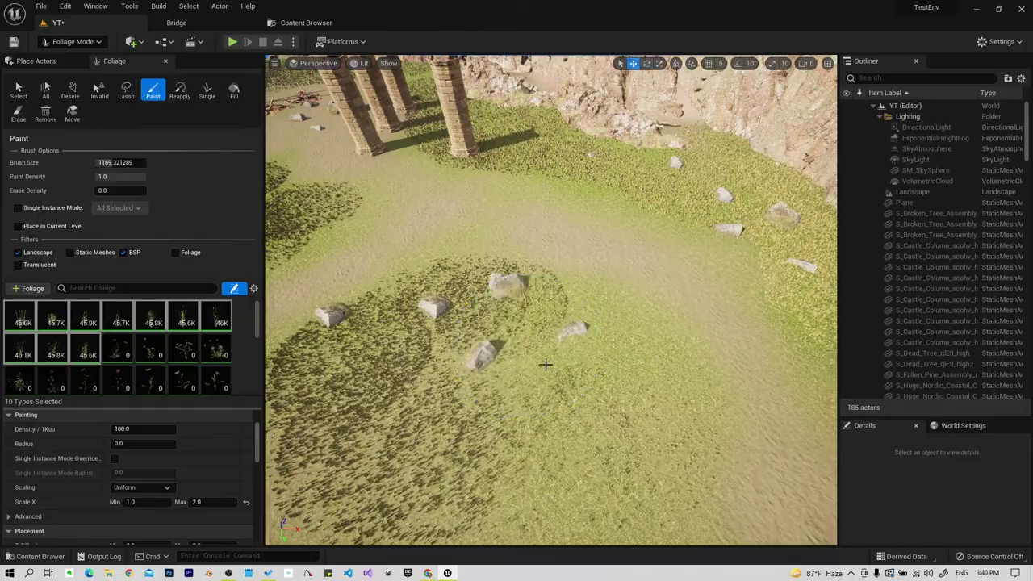
pyautogui.moveTo(545, 364)
pyautogui.mouseDown(button='right')
pyautogui.moveTo(549, 202)
pyautogui.moveTo(549, 338)
pyautogui.moveTo(517, 323)
pyautogui.moveTo(532, 314)
pyautogui.moveTo(535, 374)
pyautogui.mouseUp(button='right')
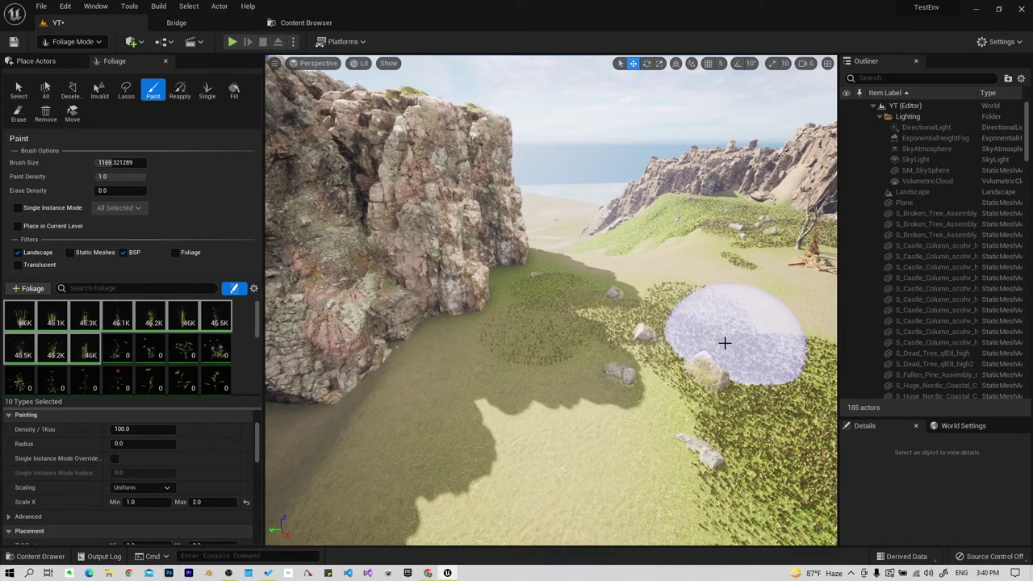
pyautogui.moveTo(644, 318); pyautogui.dragTo(602, 321, button='right')
# Set paint density to 0.1 and scatter sparse grass tufts along the sandy dunes.
pyautogui.moveTo(118, 176); pyautogui.dragTo(103, 176)
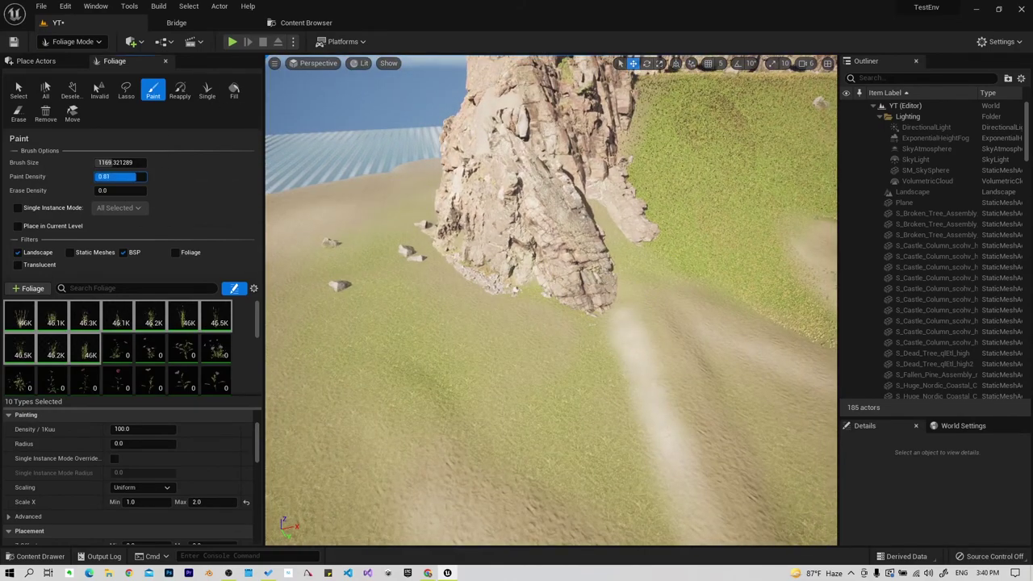
pyautogui.click(582, 476)
pyautogui.moveTo(517, 439)
pyautogui.mouseDown(button='right')
pyautogui.moveTo(565, 485)
pyautogui.moveTo(577, 431)
pyautogui.moveTo(516, 424)
pyautogui.moveTo(484, 404)
pyautogui.mouseUp(button='right')
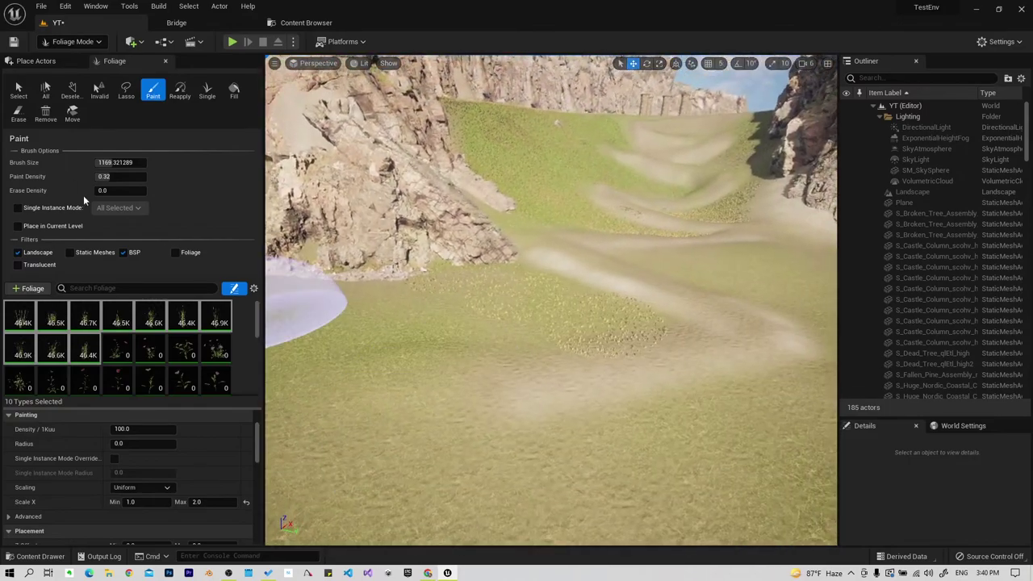
pyautogui.write('0.1')
pyautogui.press('Return')
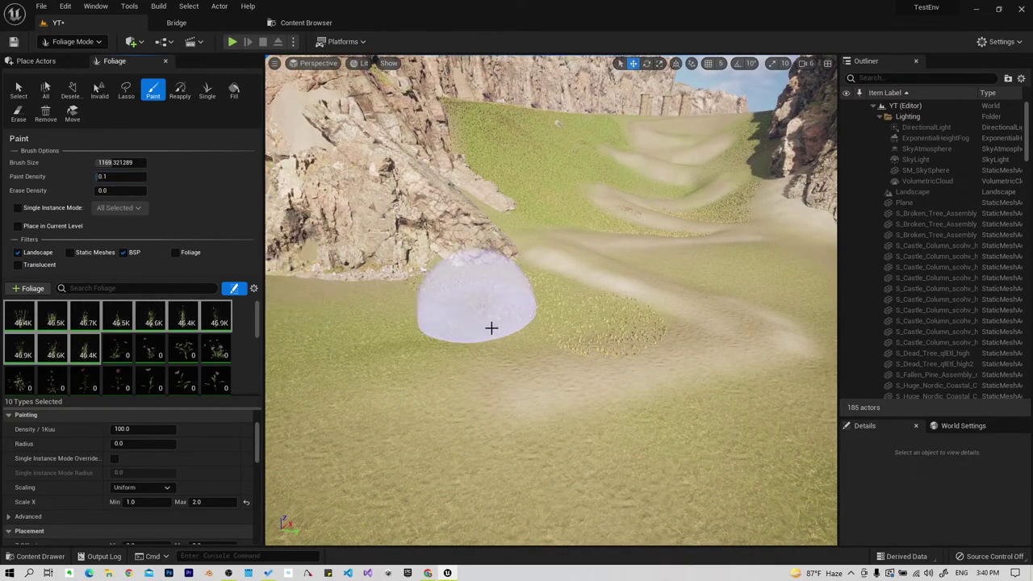
pyautogui.moveTo(345, 329); pyautogui.dragTo(369, 322)
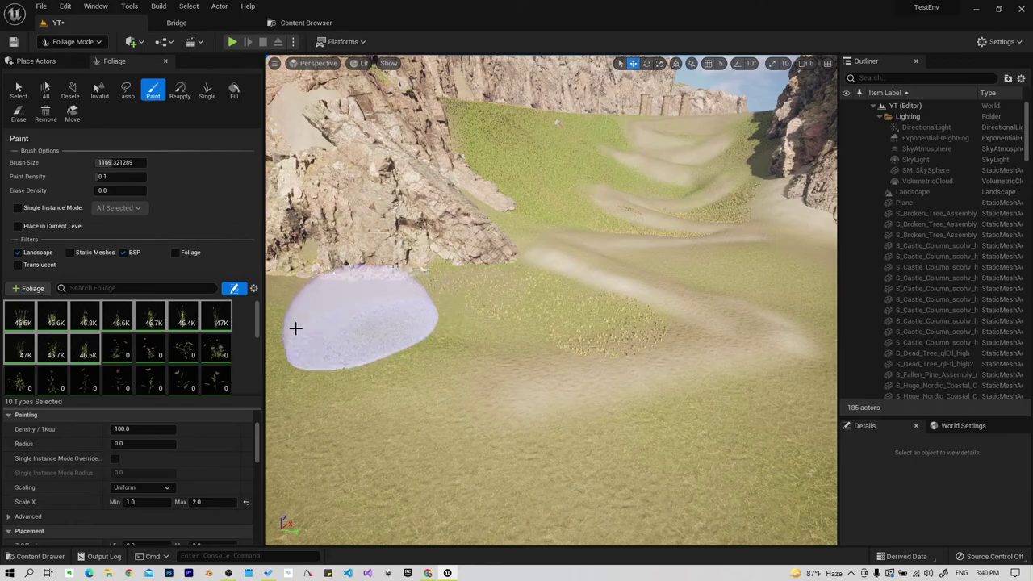
pyautogui.moveTo(430, 291)
pyautogui.mouseDown(button='right')
pyautogui.moveTo(403, 339)
pyautogui.moveTo(379, 323)
pyautogui.moveTo(420, 315)
pyautogui.moveTo(420, 293)
pyautogui.mouseUp(button='right')
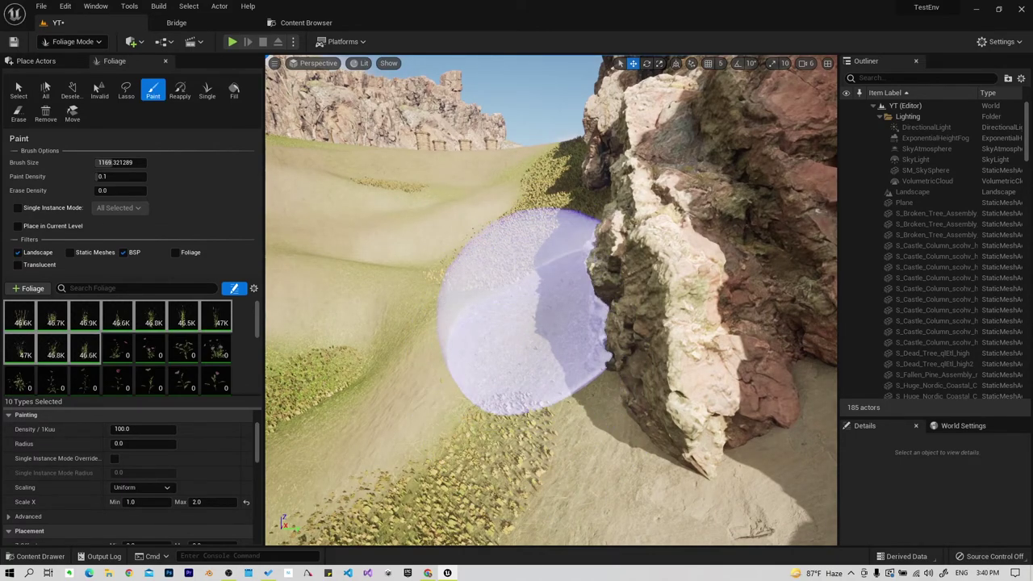
pyautogui.moveTo(525, 311)
pyautogui.mouseDown(button='right')
pyautogui.moveTo(484, 307)
pyautogui.moveTo(549, 298)
pyautogui.moveTo(488, 347)
pyautogui.mouseUp(button='right')
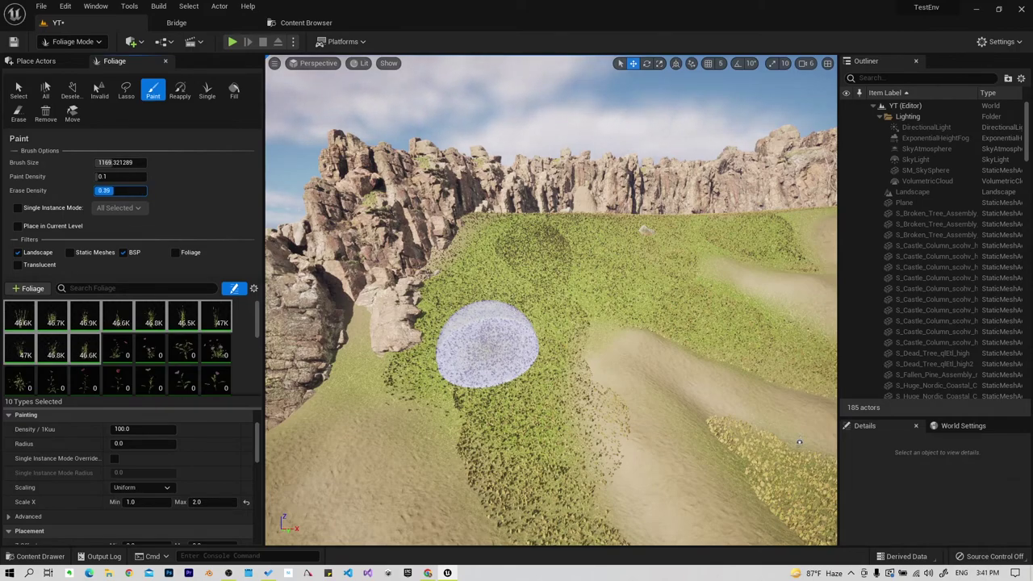
# Enlarge the brush to about 2258 and erase grass to thin out the slope.
pyautogui.moveTo(121, 162); pyautogui.dragTo(161, 162)
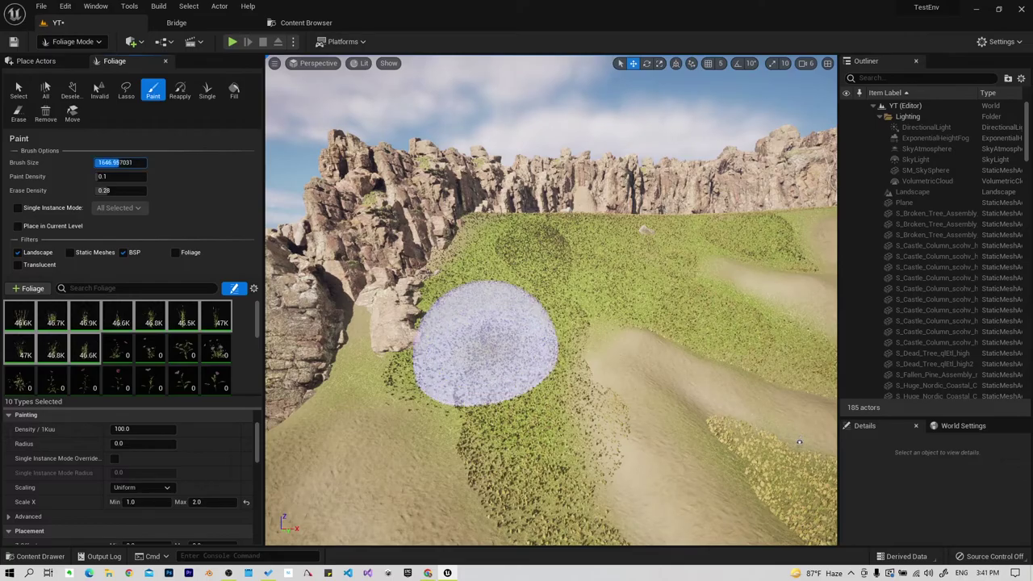
pyautogui.moveTo(492, 234); pyautogui.dragTo(597, 297, button='right')
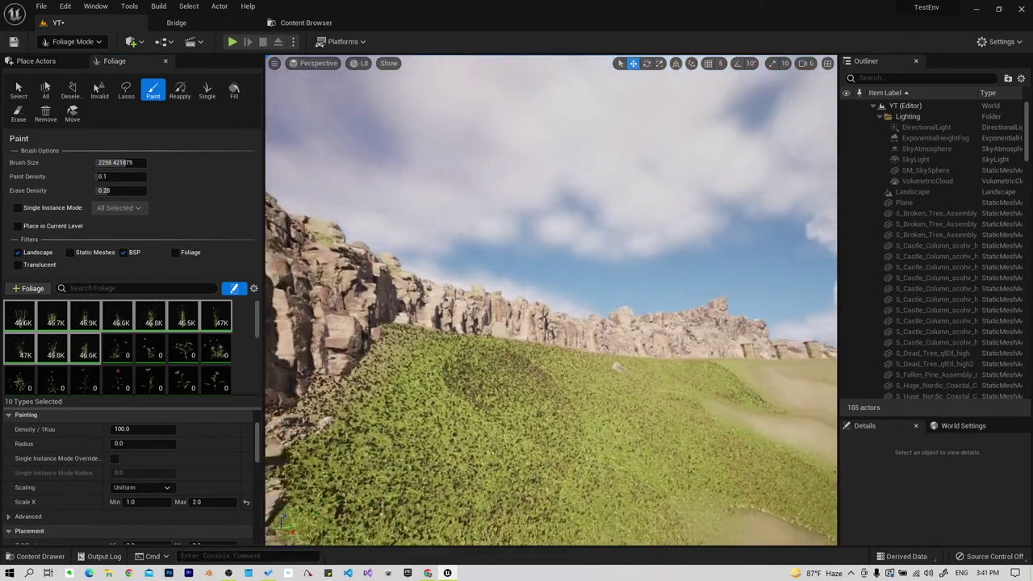
pyautogui.press('shift')
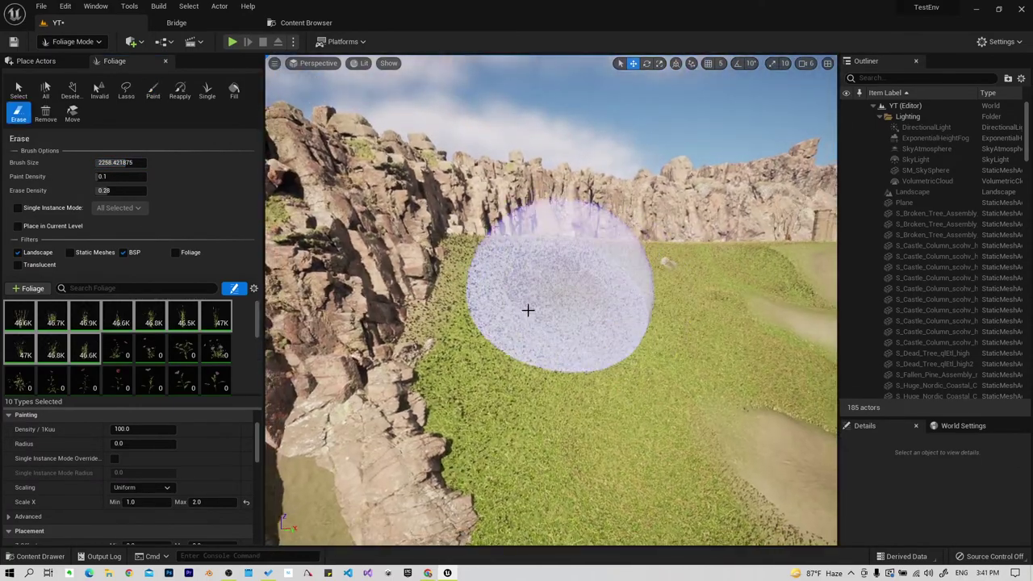
pyautogui.moveTo(579, 333)
pyautogui.keyDown('shift'); pyautogui.mouseDown()
pyautogui.moveTo(579, 296)
pyautogui.moveTo(485, 334)
pyautogui.moveTo(519, 329)
pyautogui.mouseUp(); pyautogui.keyUp('shift')
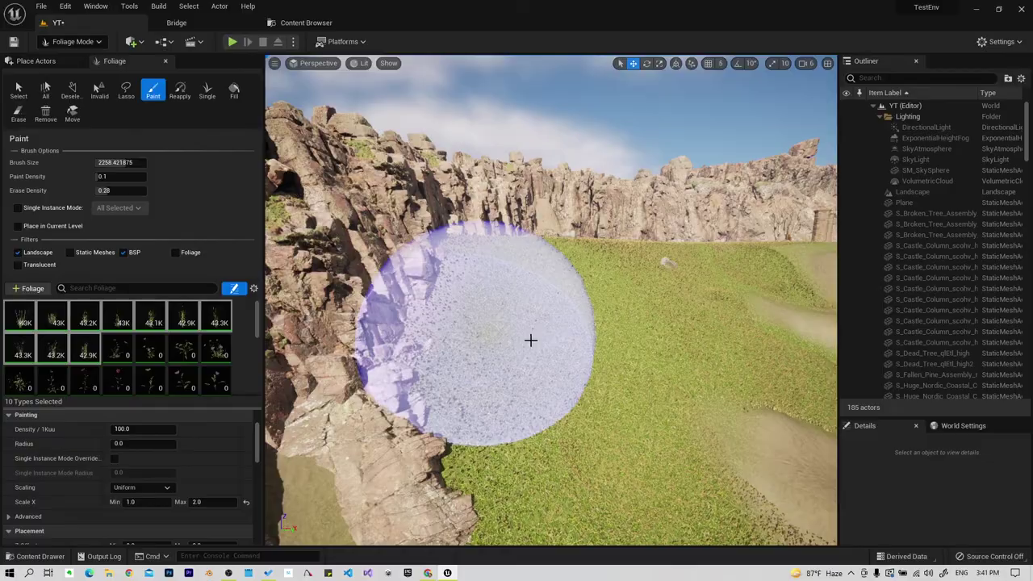
pyautogui.moveTo(530, 339); pyautogui.dragTo(505, 342, button='right')
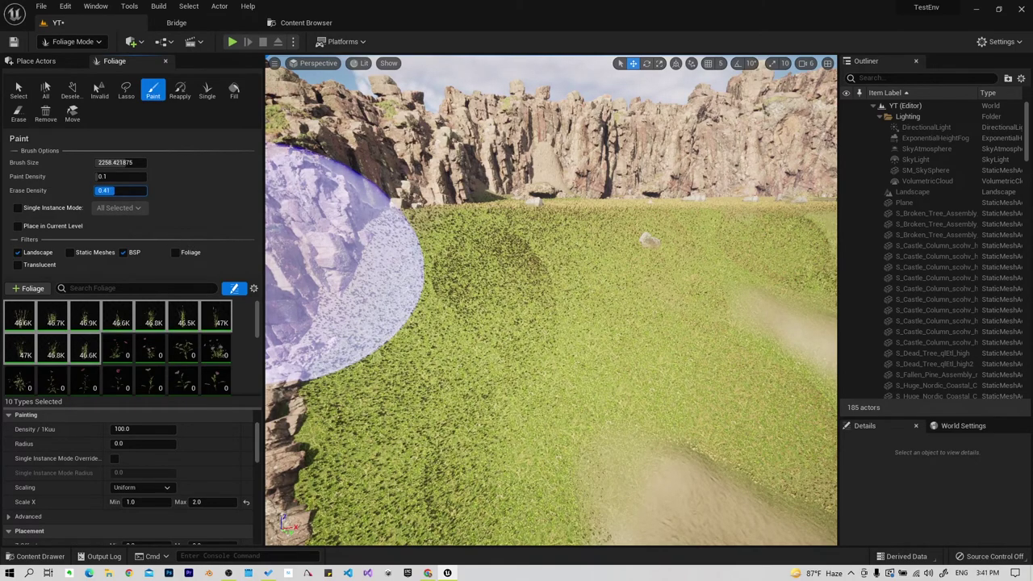
# Save all changes to the level.
pyautogui.click(42, 6)
pyautogui.click(79, 128)
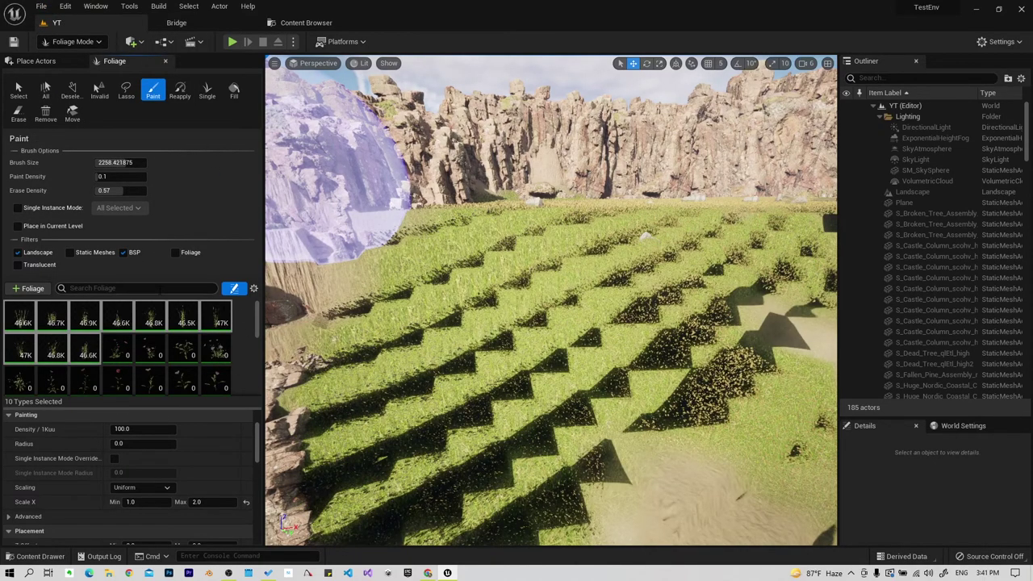
pyautogui.moveTo(569, 293)
pyautogui.mouseDown(button='right')
pyautogui.moveTo(557, 299)
pyautogui.moveTo(592, 266)
pyautogui.mouseUp(button='right')
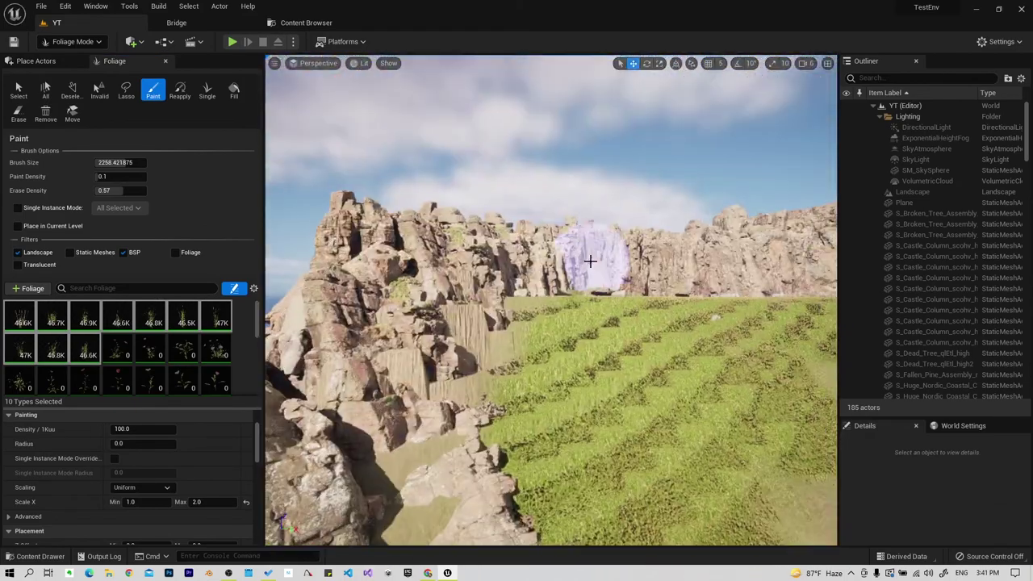
pyautogui.rightClick(592, 266)
# Erase grass from the terraces below the cliff with the Shift erase brush.
pyautogui.moveTo(538, 397)
pyautogui.mouseDown(button='right')
pyautogui.moveTo(565, 388)
pyautogui.moveTo(538, 398)
pyautogui.mouseUp(button='right')
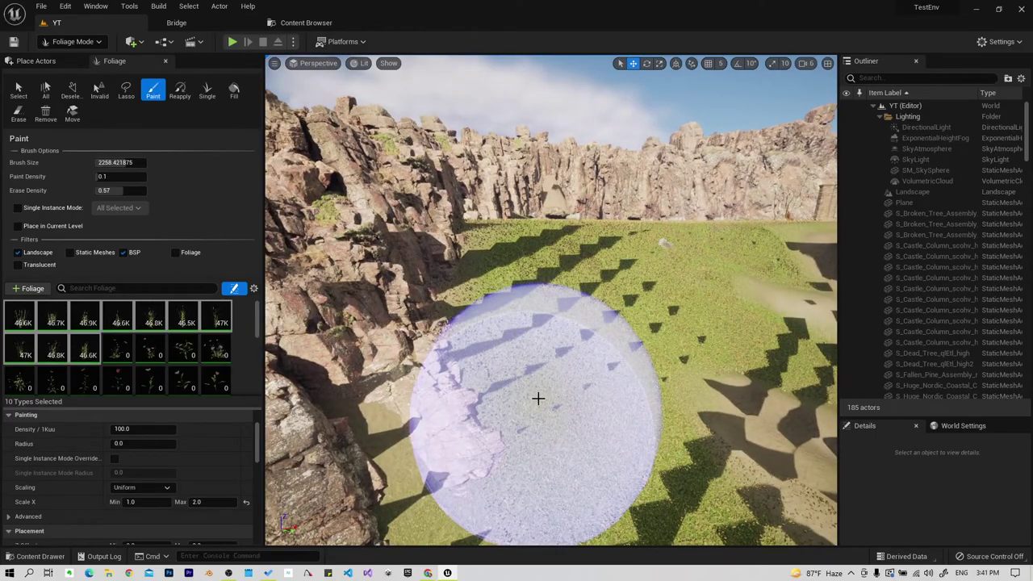
pyautogui.moveTo(538, 339); pyautogui.dragTo(537, 338, button='right')
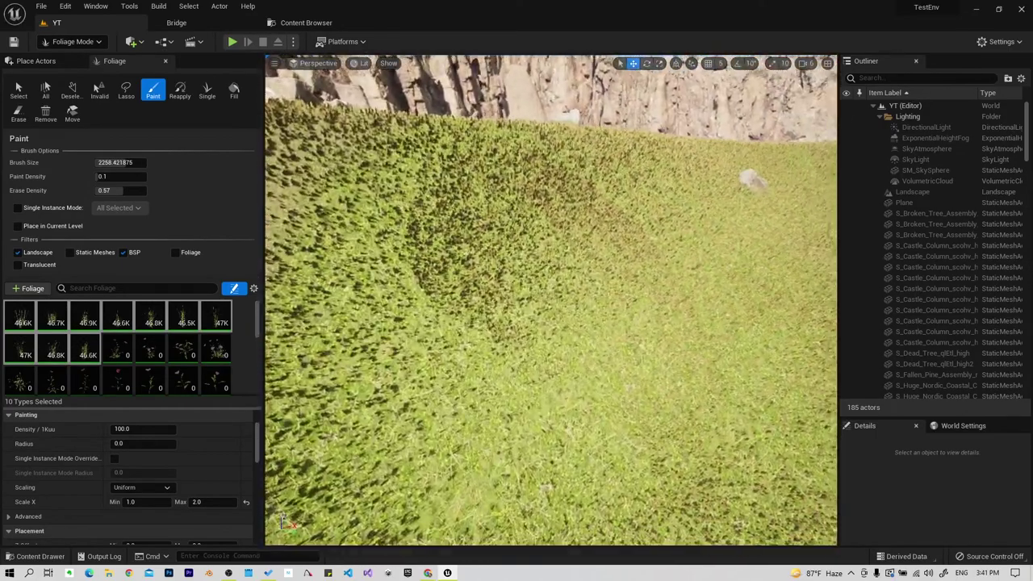
pyautogui.moveTo(538, 339); pyautogui.dragTo(562, 315, button='right')
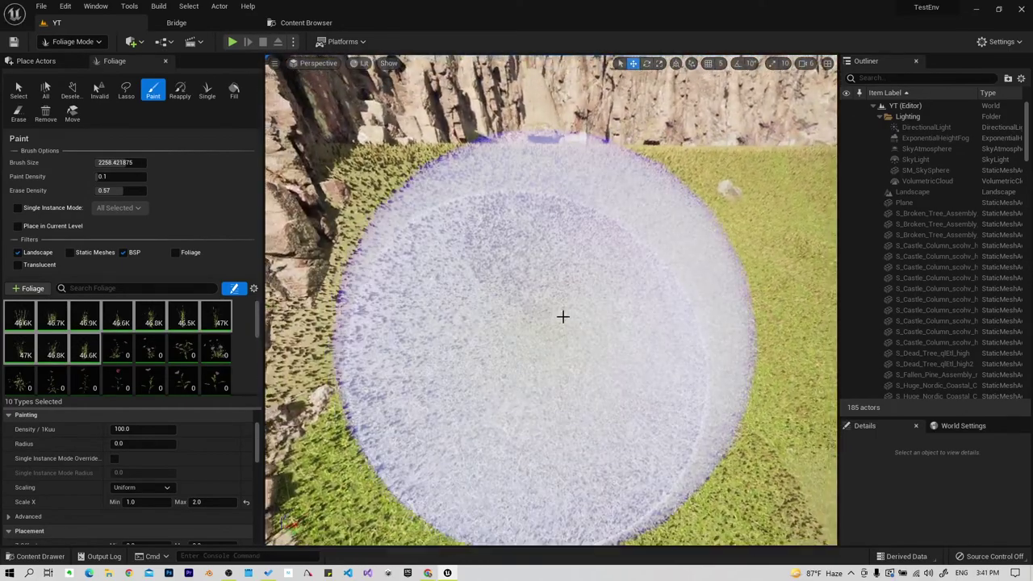
pyautogui.press('shift')
pyautogui.moveTo(478, 277)
pyautogui.mouseDown()
pyautogui.moveTo(527, 229)
pyautogui.moveTo(646, 213)
pyautogui.moveTo(573, 239)
pyautogui.mouseUp()
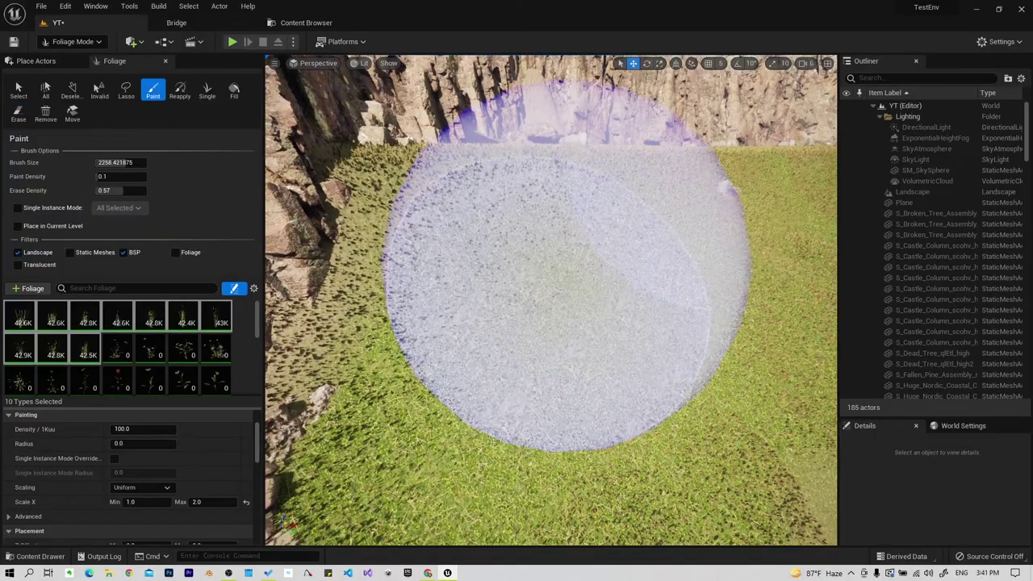
pyautogui.moveTo(557, 290); pyautogui.dragTo(610, 308, button='right')
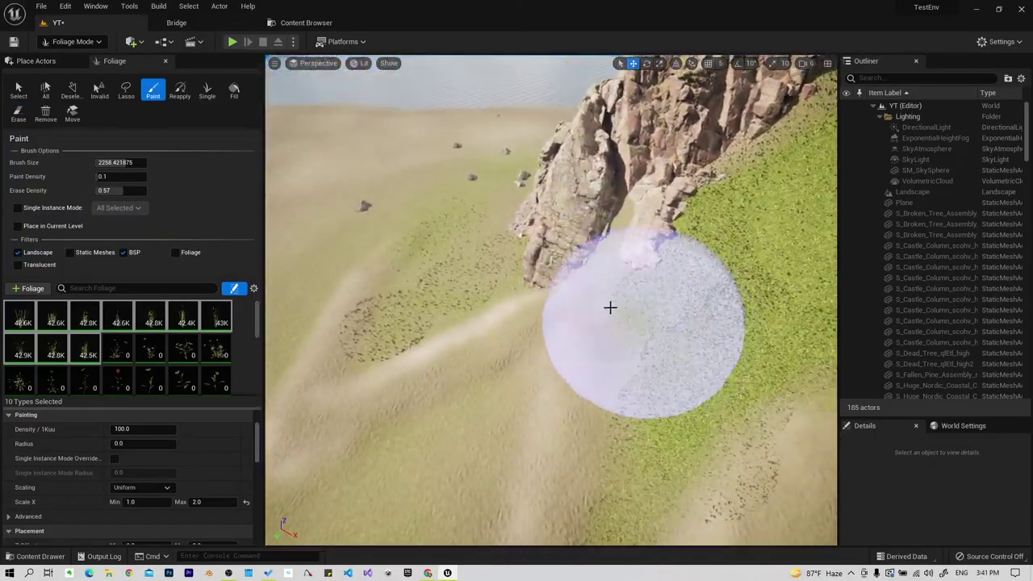
pyautogui.moveTo(536, 297); pyautogui.dragTo(508, 269, button='right')
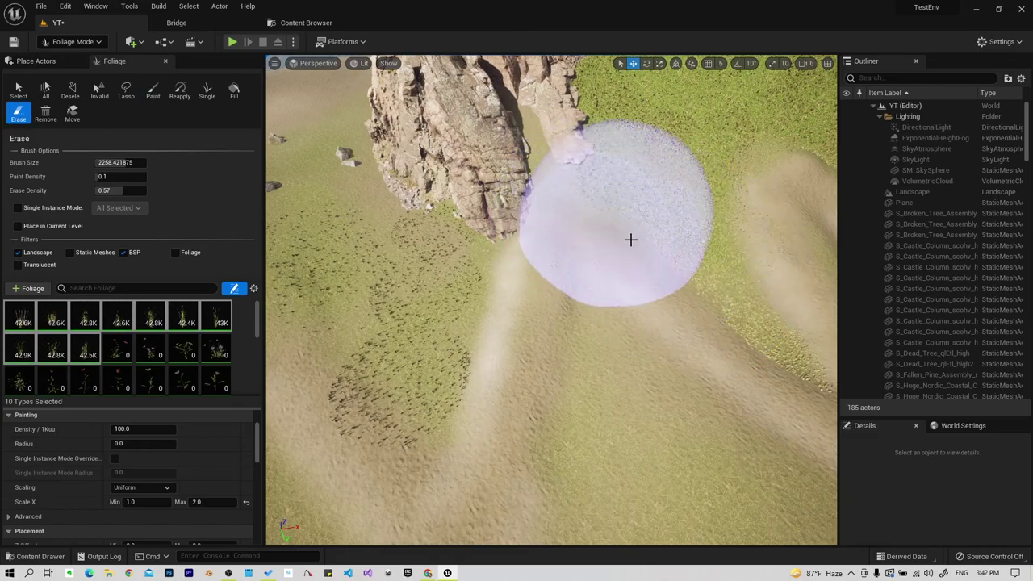
# Switch to the Erase tool and clear foliage from the sandy slope.
pyautogui.press('p')
pyautogui.moveTo(599, 327); pyautogui.dragTo(573, 301, button='right')
pyautogui.press('e')
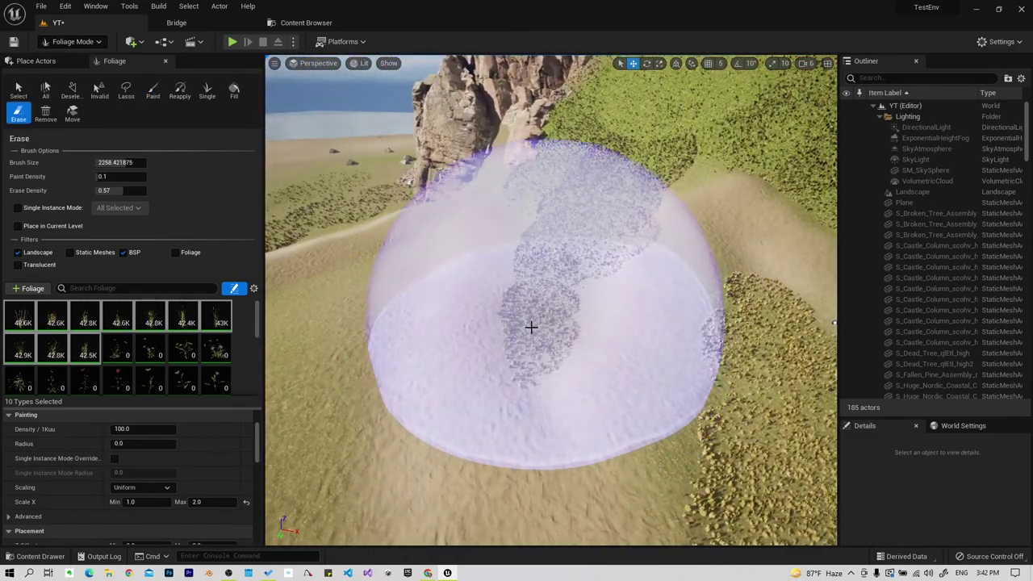
pyautogui.moveTo(573, 301); pyautogui.dragTo(525, 327)
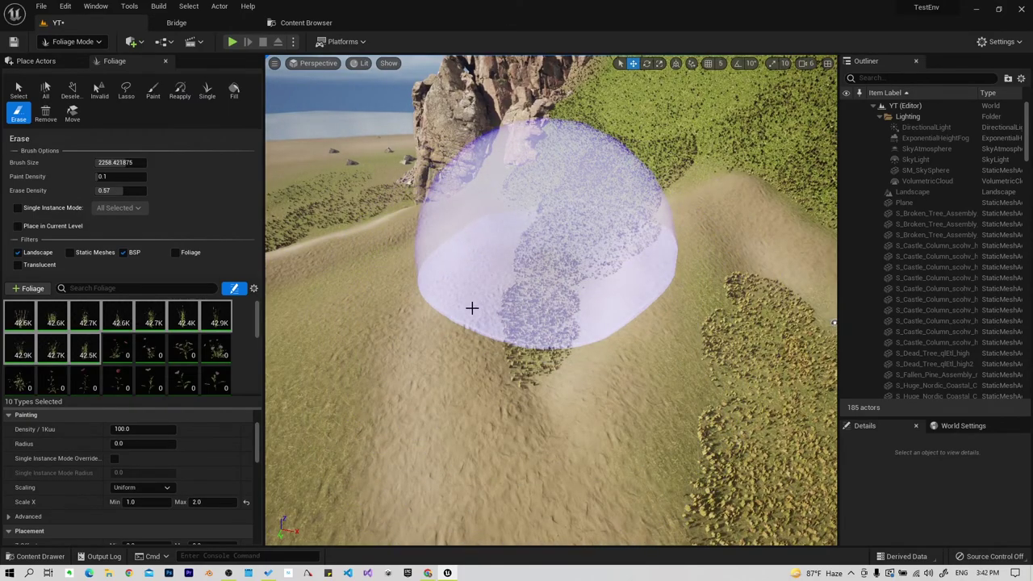
pyautogui.moveTo(443, 300); pyautogui.dragTo(443, 299, button='right')
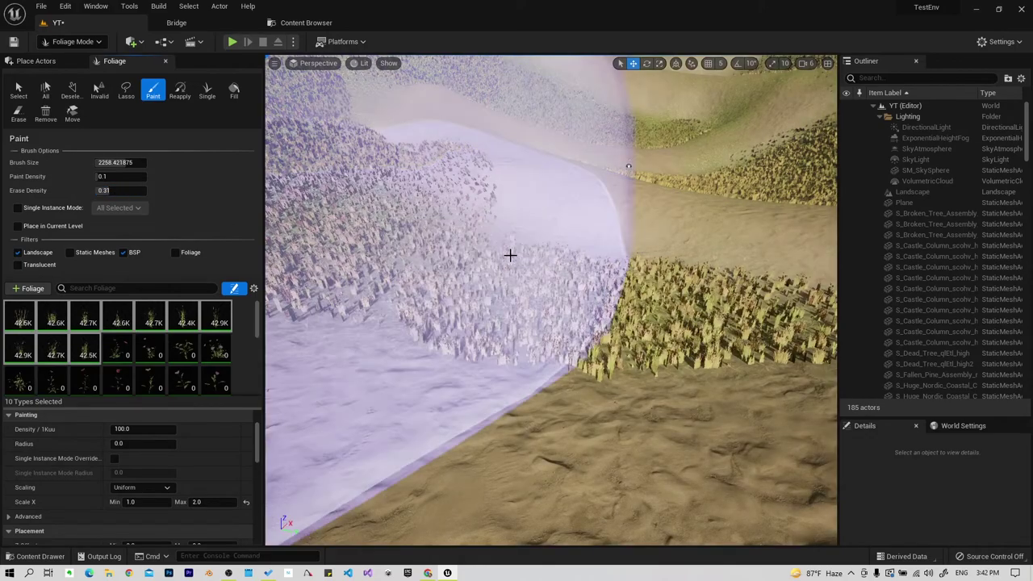
# Erase grass along the dune edge and near the base of the cliff.
pyautogui.moveTo(509, 253); pyautogui.dragTo(594, 267, button='right')
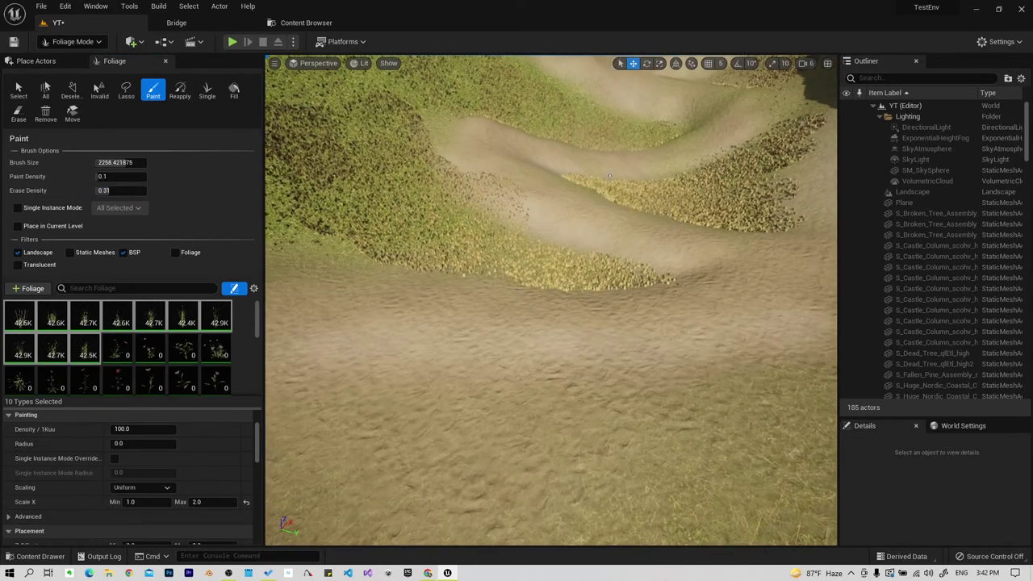
pyautogui.moveTo(550, 265)
pyautogui.mouseDown()
pyautogui.moveTo(430, 218)
pyautogui.moveTo(380, 183)
pyautogui.mouseUp()
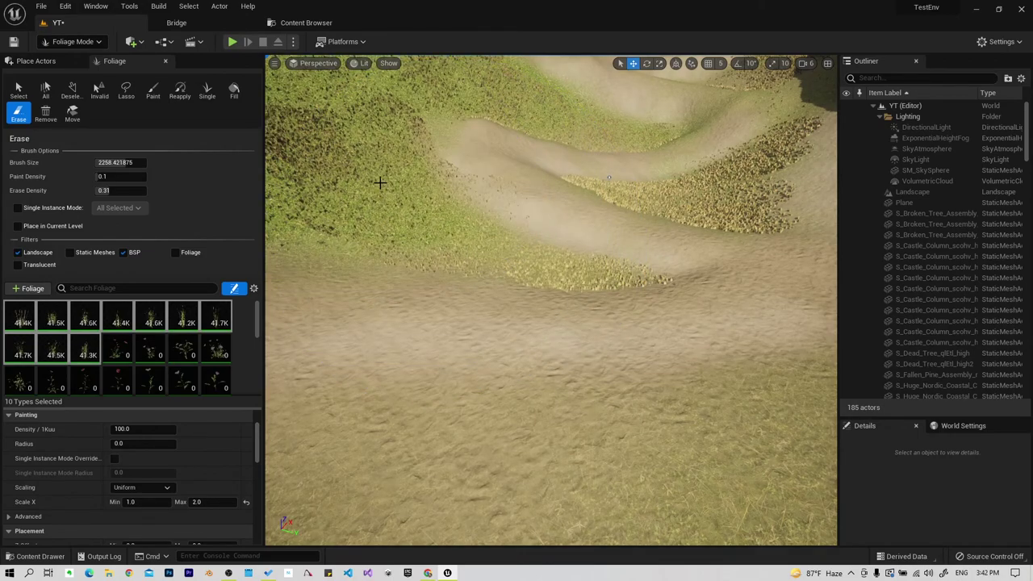
pyautogui.scroll(-3, 486, 210)
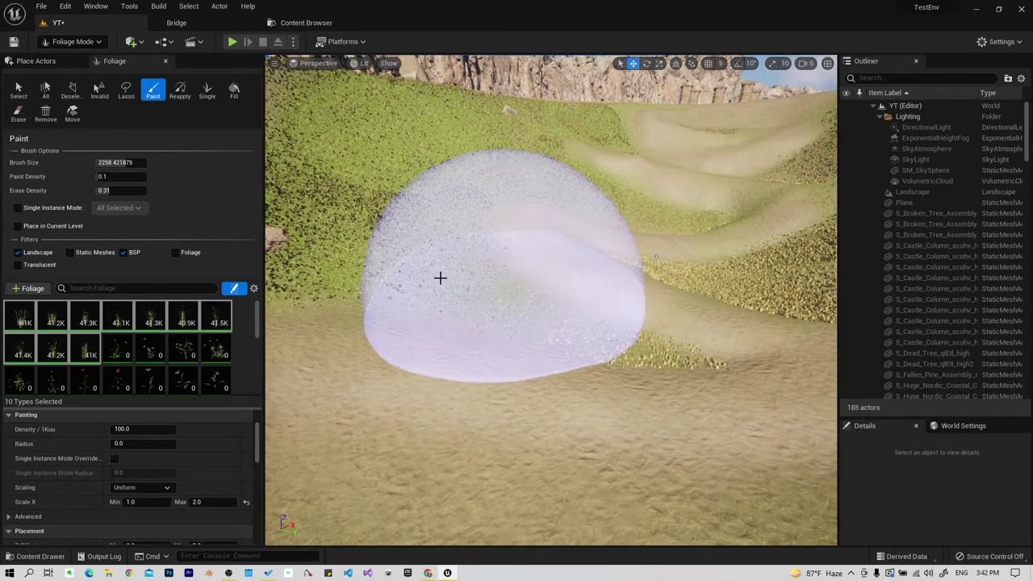
pyautogui.moveTo(438, 276); pyautogui.dragTo(438, 276, button='right')
pyautogui.moveTo(538, 229); pyautogui.dragTo(539, 229, button='right')
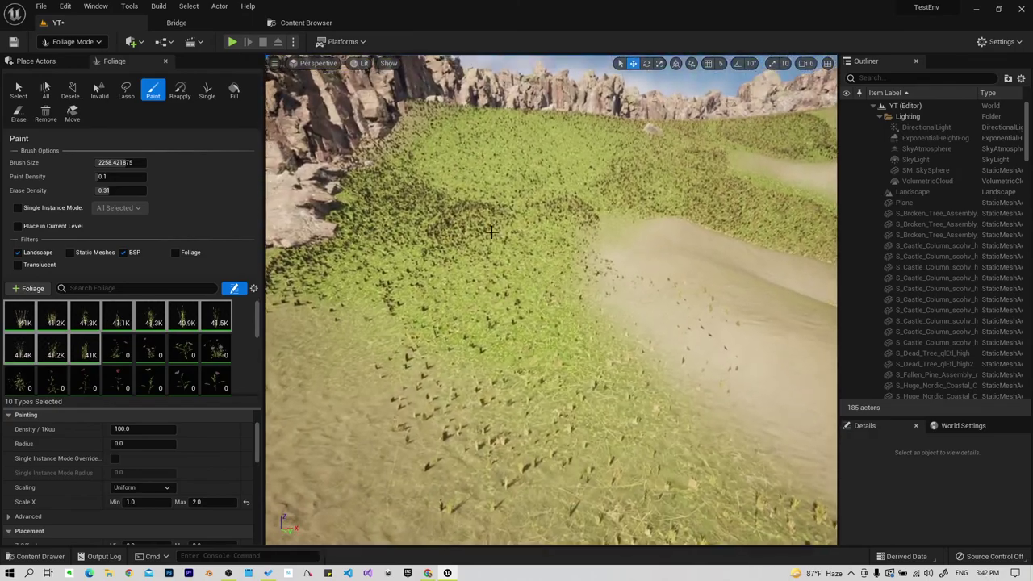
pyautogui.press('shift')
pyautogui.moveTo(499, 221); pyautogui.dragTo(431, 213)
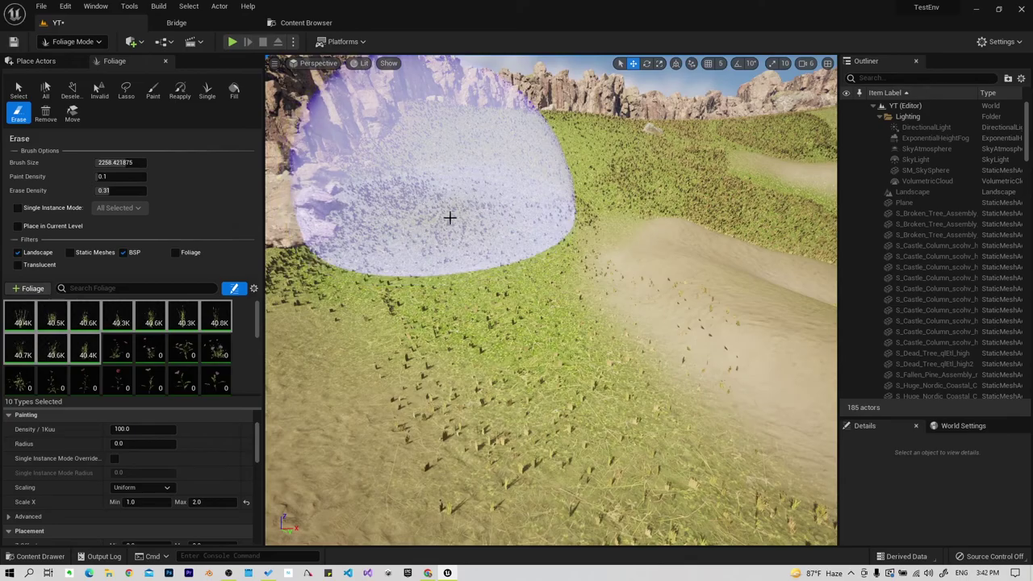
# Thin the grass along the sand's edge across the slope, then reselect the Paint tool.
pyautogui.moveTo(799, 234); pyautogui.dragTo(800, 234, button='right')
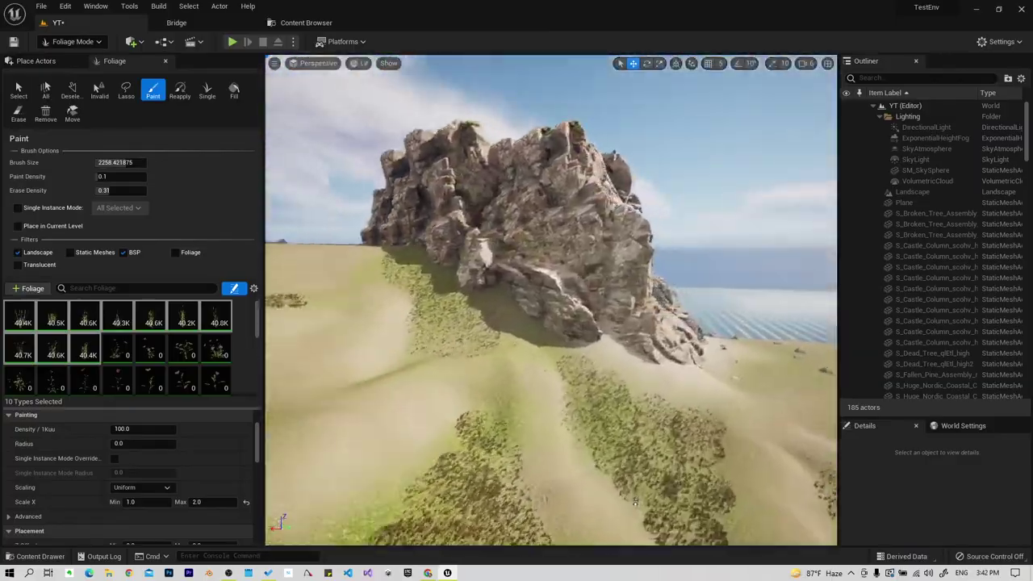
pyautogui.press('shift')
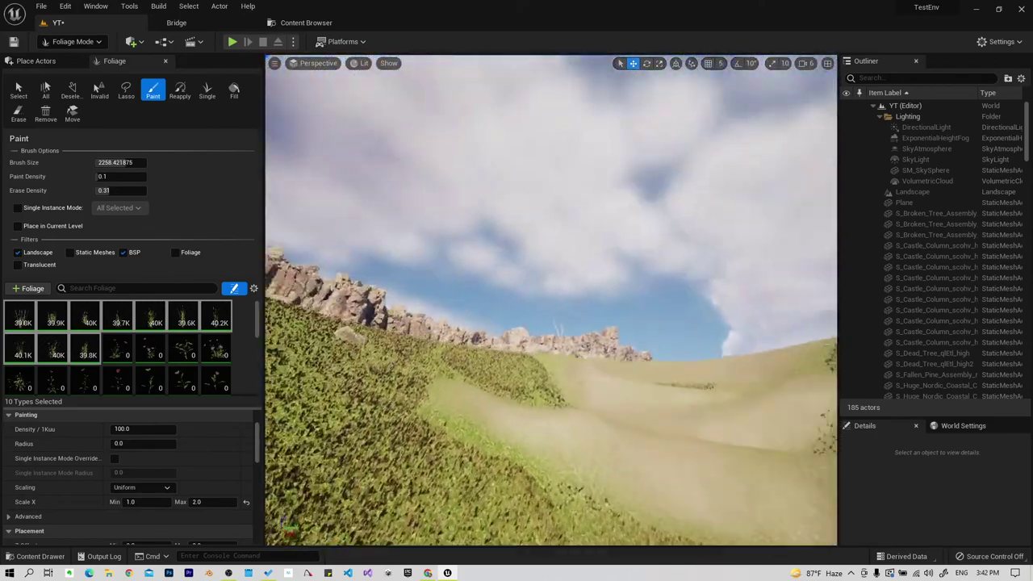
pyautogui.moveTo(627, 334); pyautogui.dragTo(627, 333, button='right')
pyautogui.press('shift')
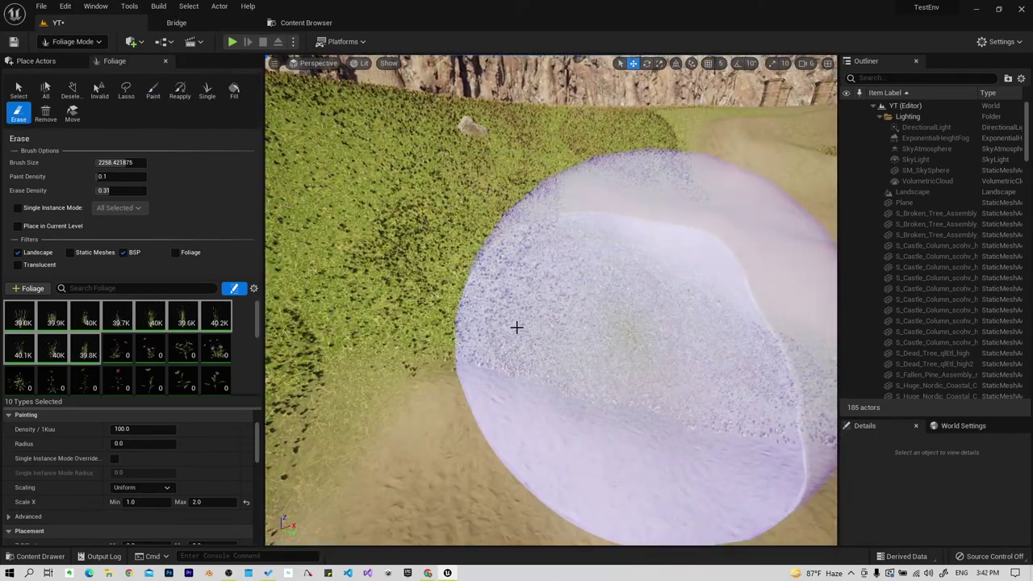
pyautogui.moveTo(476, 315); pyautogui.dragTo(434, 309)
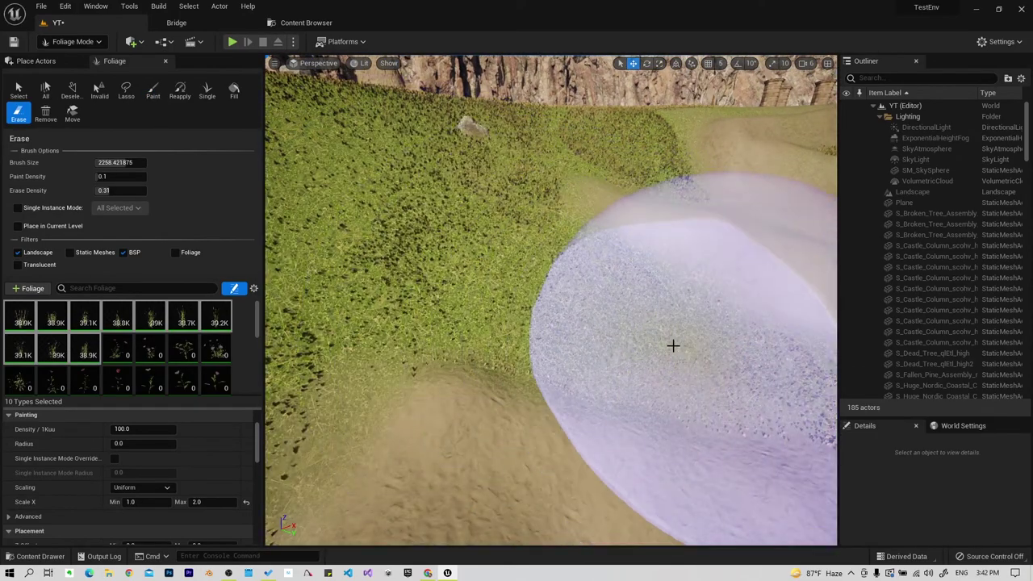
pyautogui.moveTo(444, 240); pyautogui.dragTo(600, 399)
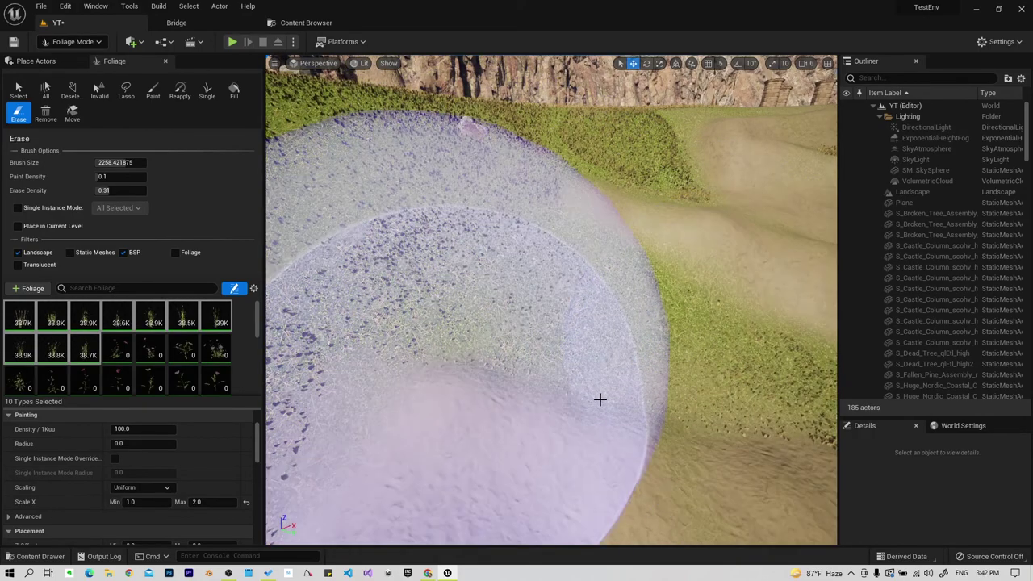
pyautogui.click(153, 90)
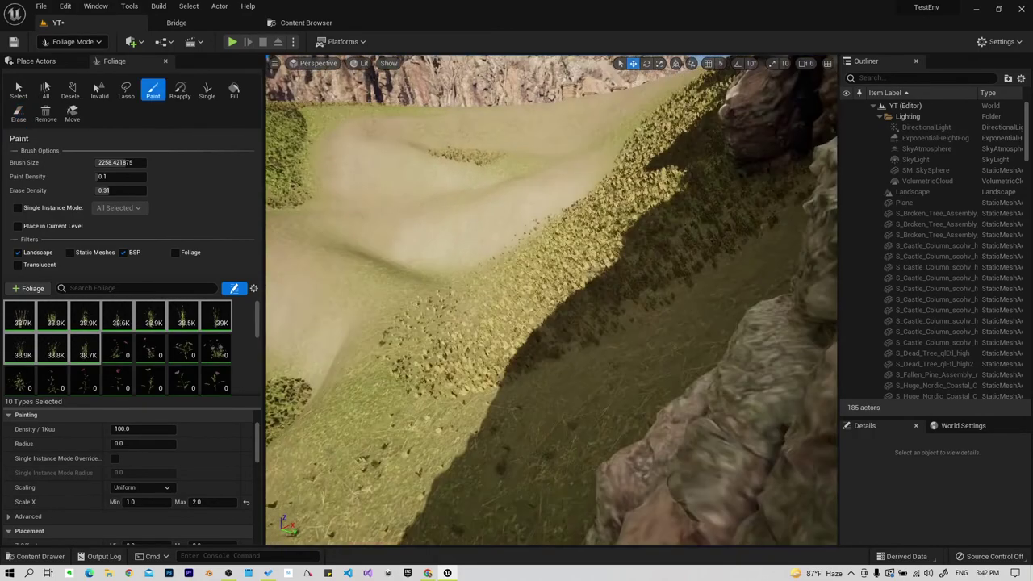
pyautogui.moveTo(551, 323)
pyautogui.mouseDown(button='right')
pyautogui.moveTo(594, 225)
pyautogui.moveTo(325, 71)
pyautogui.mouseUp(button='right')
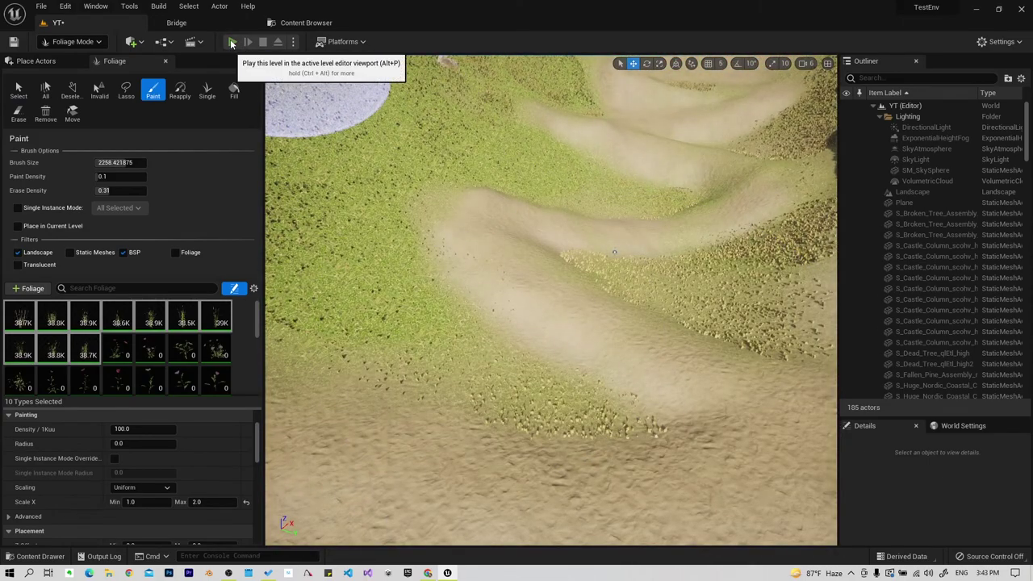
pyautogui.click(232, 42)
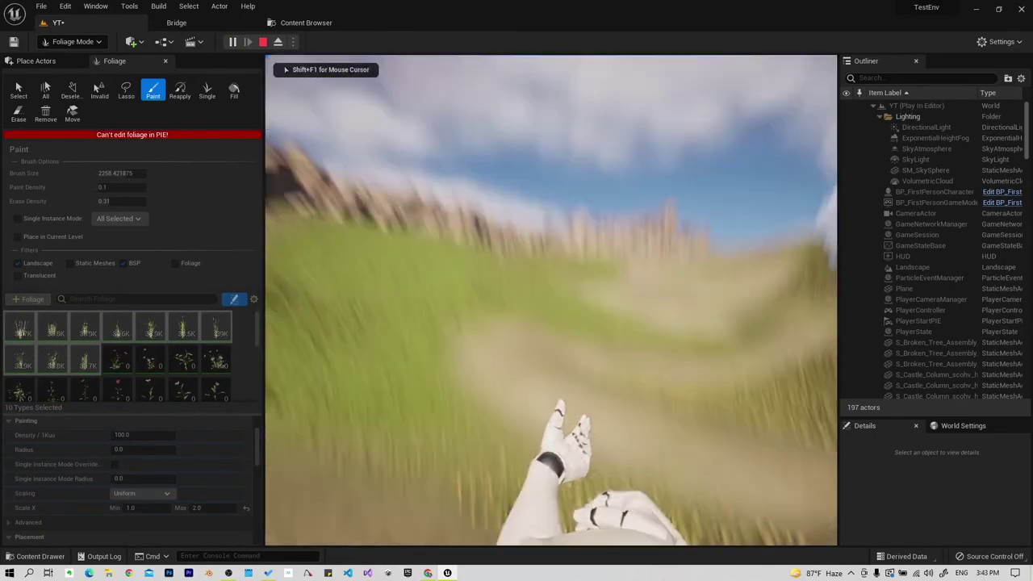
pyautogui.press('w')
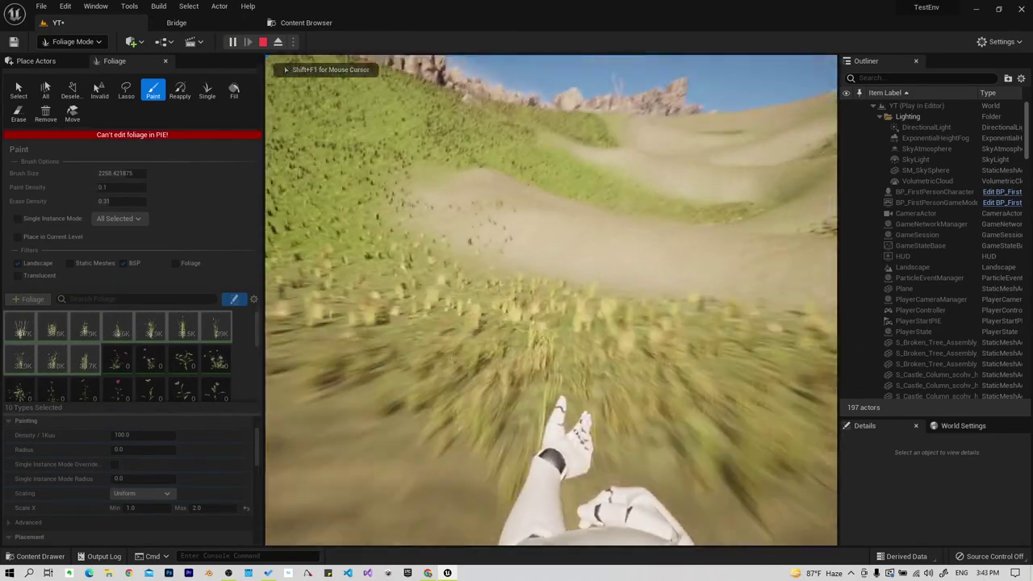
pyautogui.press('w')
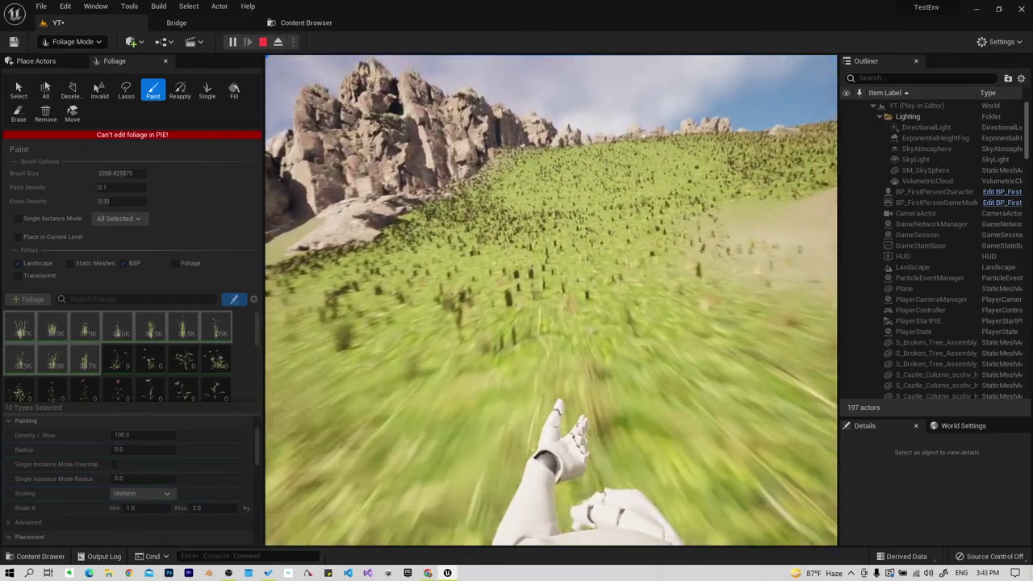
pyautogui.press('w')
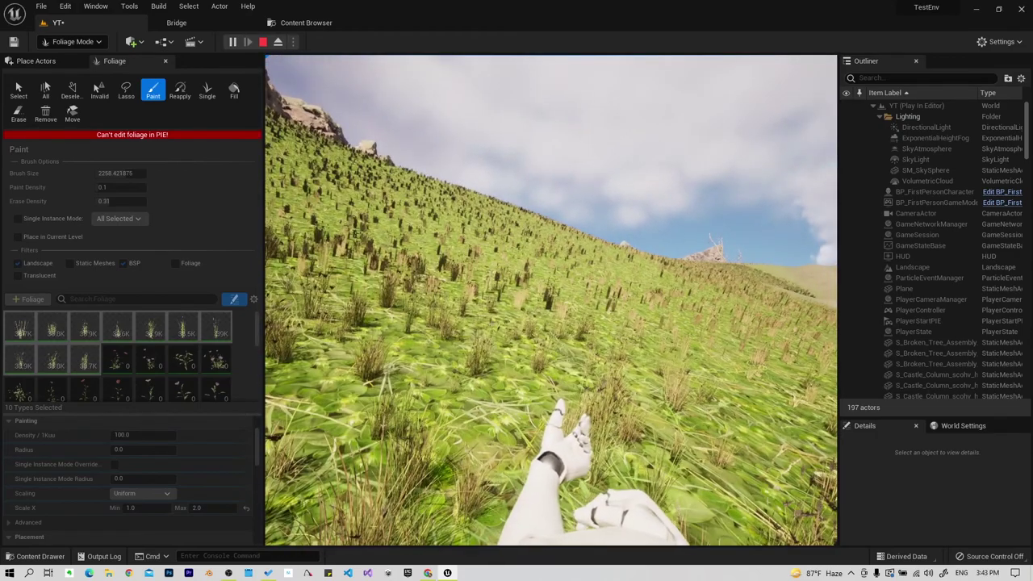
pyautogui.press('w')
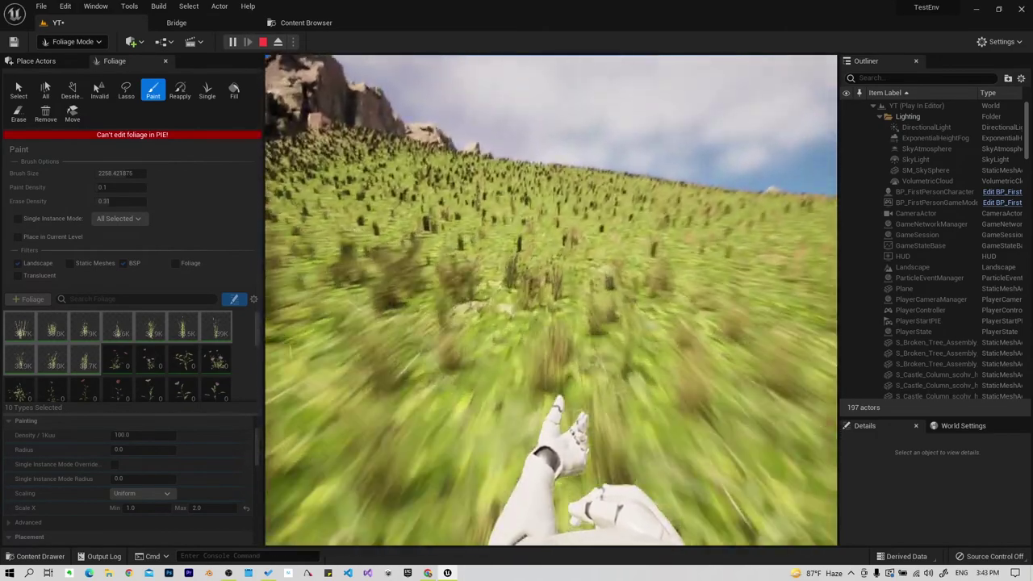
pyautogui.press('w')
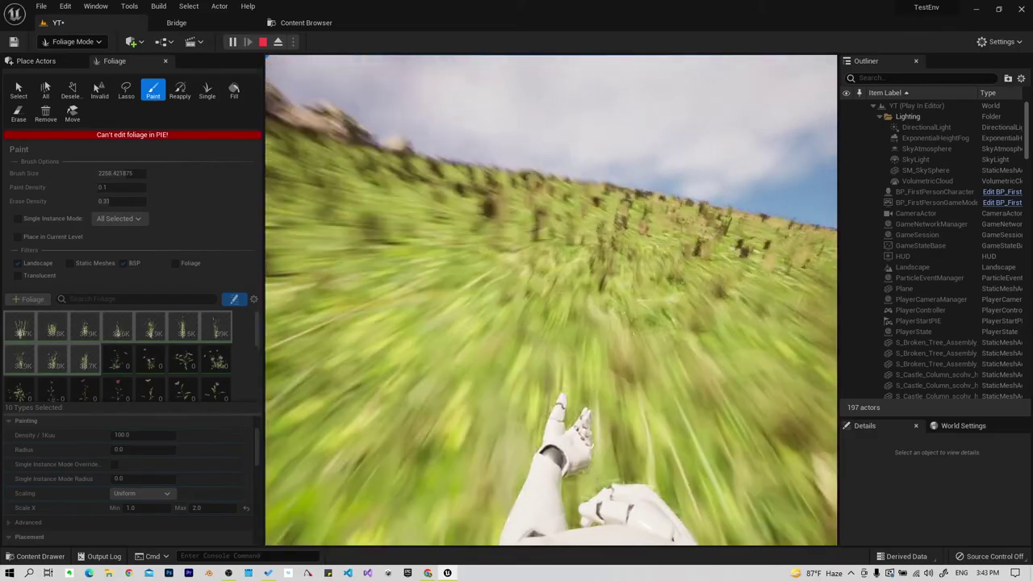
pyautogui.press('w')
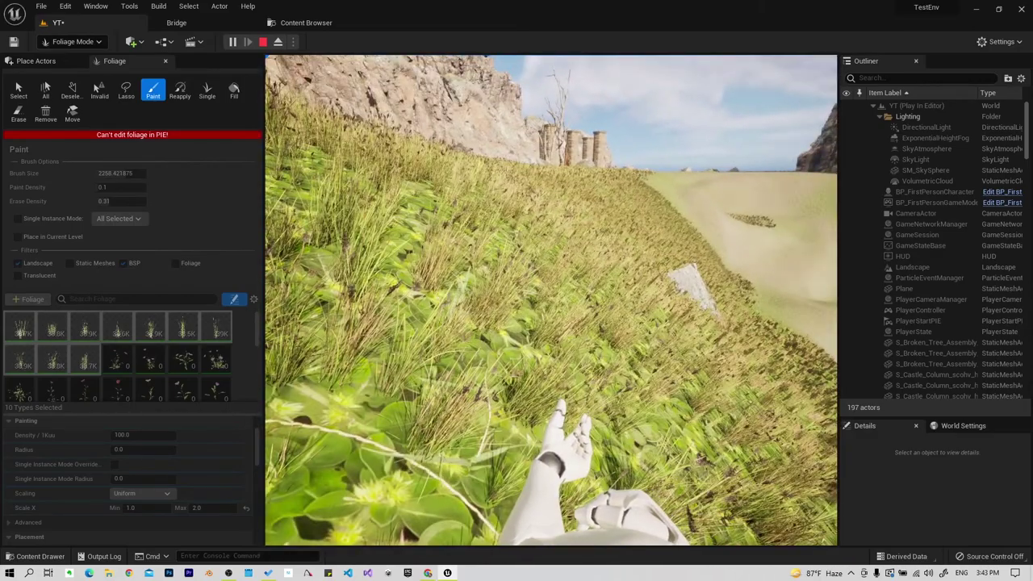
pyautogui.press('w')
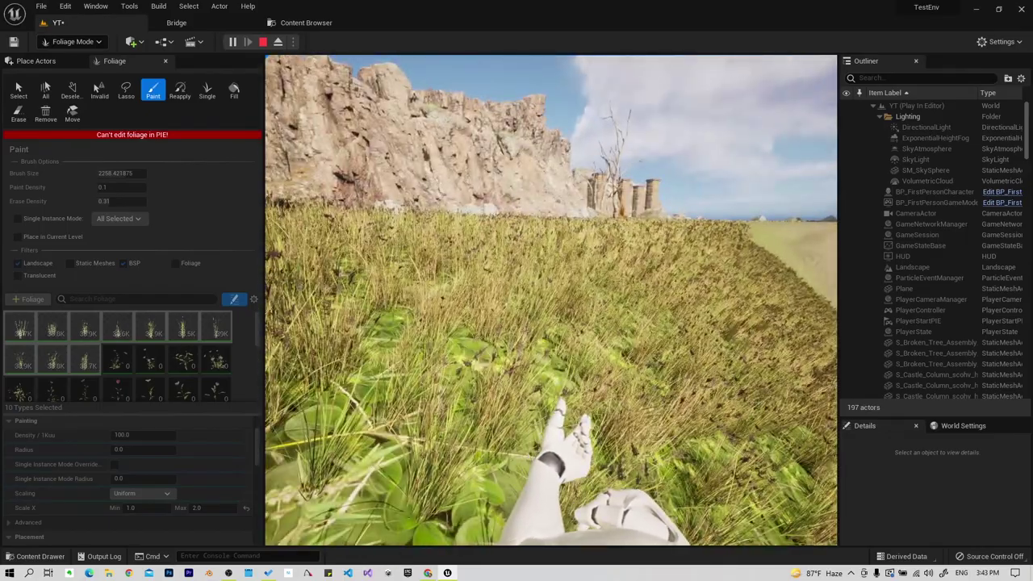
pyautogui.press('w')
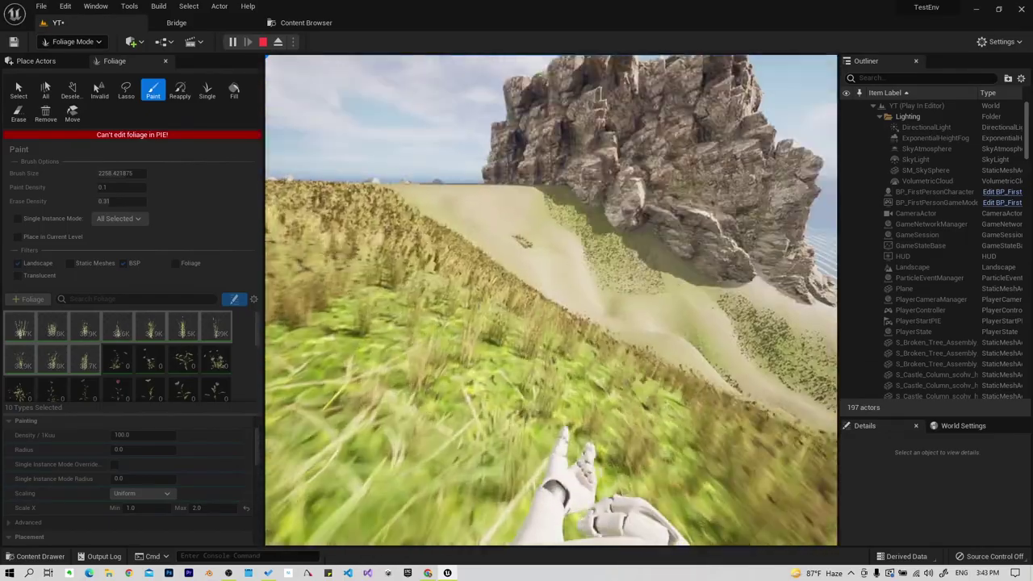
pyautogui.press('Escape')
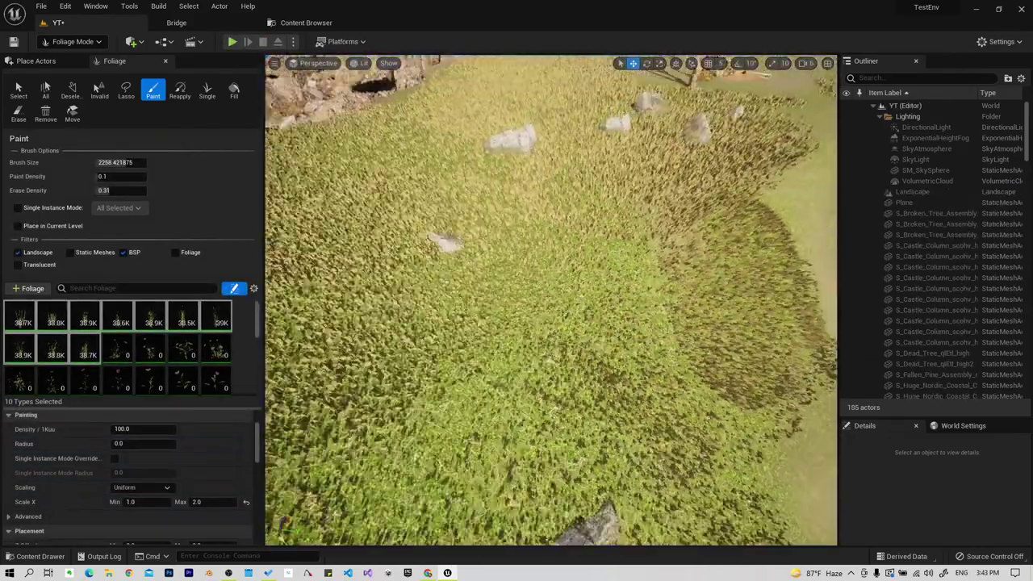
# Select fourteen foliage types starting from the poppies and set paint density to 0.001.
pyautogui.press('w')
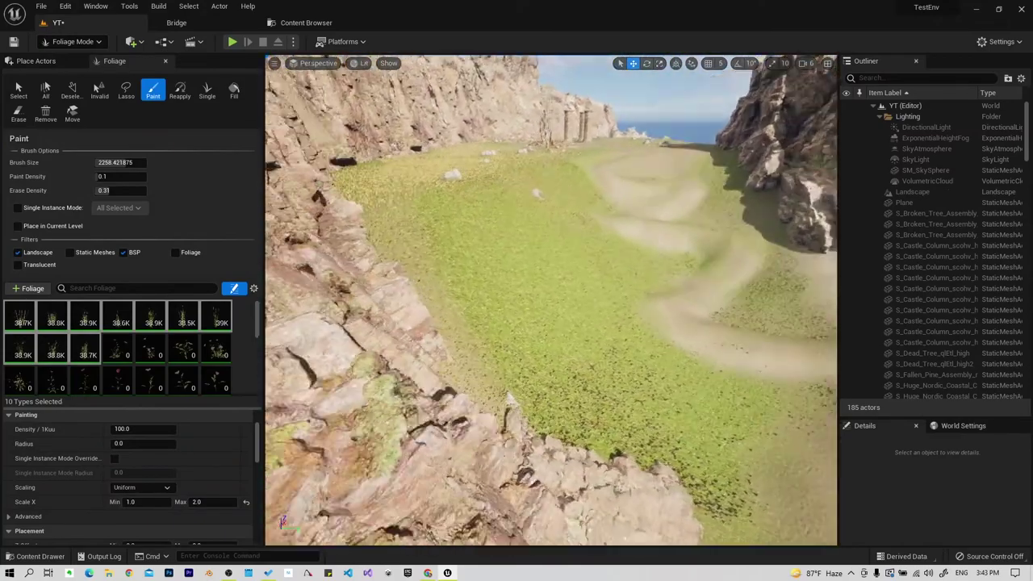
pyautogui.press('w')
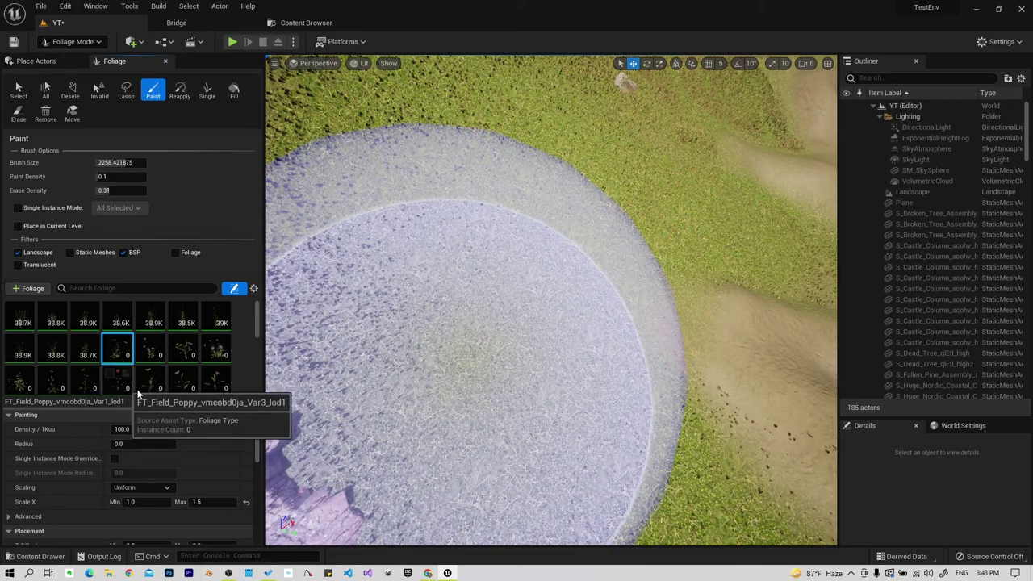
pyautogui.scroll(-1, 179, 382)
pyautogui.keyDown('shift'); pyautogui.click(86, 385); pyautogui.keyUp('shift')
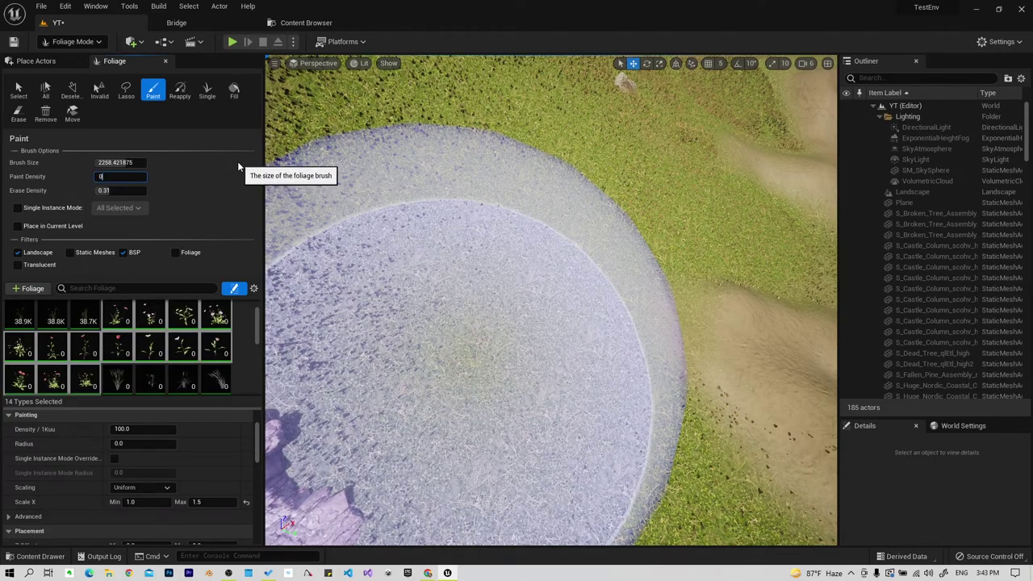
pyautogui.write('0.0001')
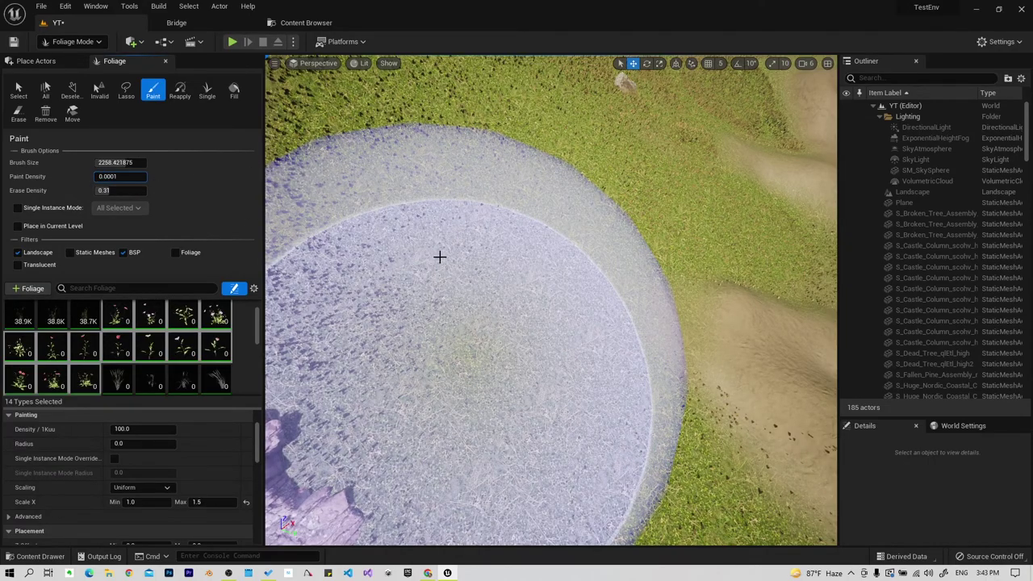
# Paint a light, sparse scattering of foliage across the sand dunes.
pyautogui.moveTo(440, 256); pyautogui.dragTo(452, 161, button='right')
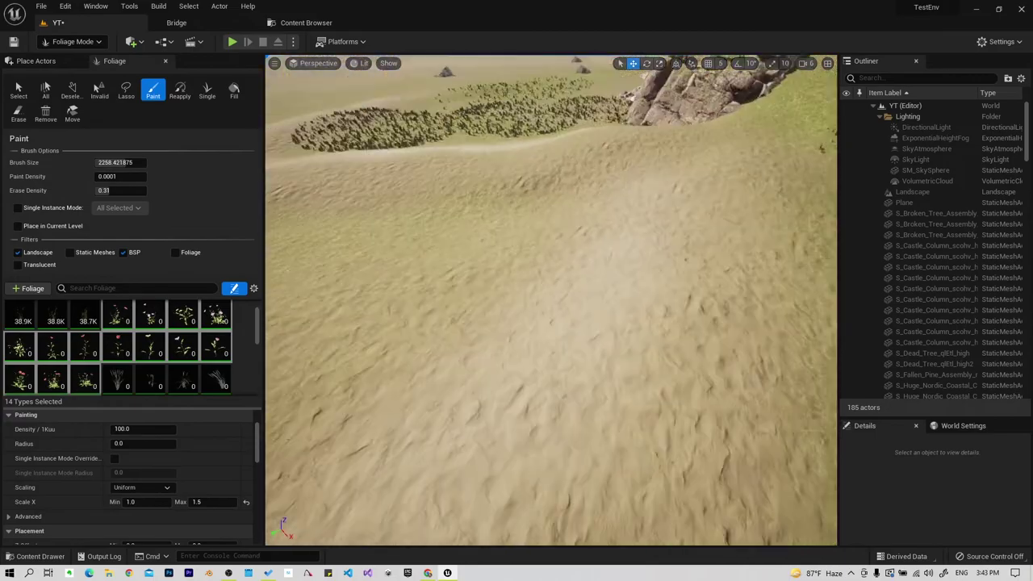
pyautogui.moveTo(611, 191); pyautogui.dragTo(606, 201, button='right')
pyautogui.click(495, 242)
pyautogui.moveTo(495, 242)
pyautogui.mouseDown(button='right')
pyautogui.moveTo(516, 226)
pyautogui.moveTo(505, 171)
pyautogui.mouseUp(button='right')
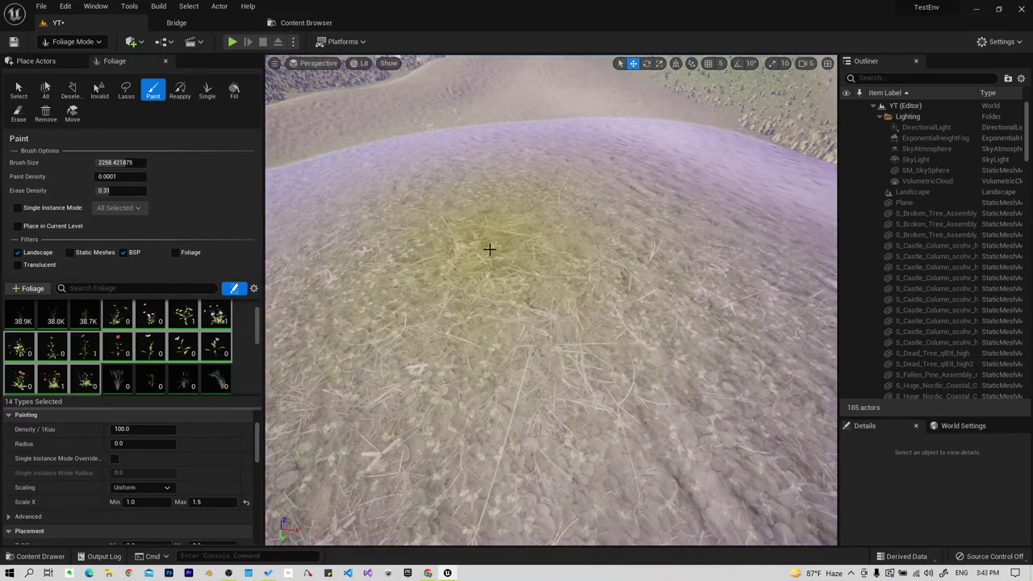
pyautogui.moveTo(487, 242)
pyautogui.mouseDown(button='right')
pyautogui.moveTo(492, 194)
pyautogui.moveTo(484, 242)
pyautogui.moveTo(435, 210)
pyautogui.mouseUp(button='right')
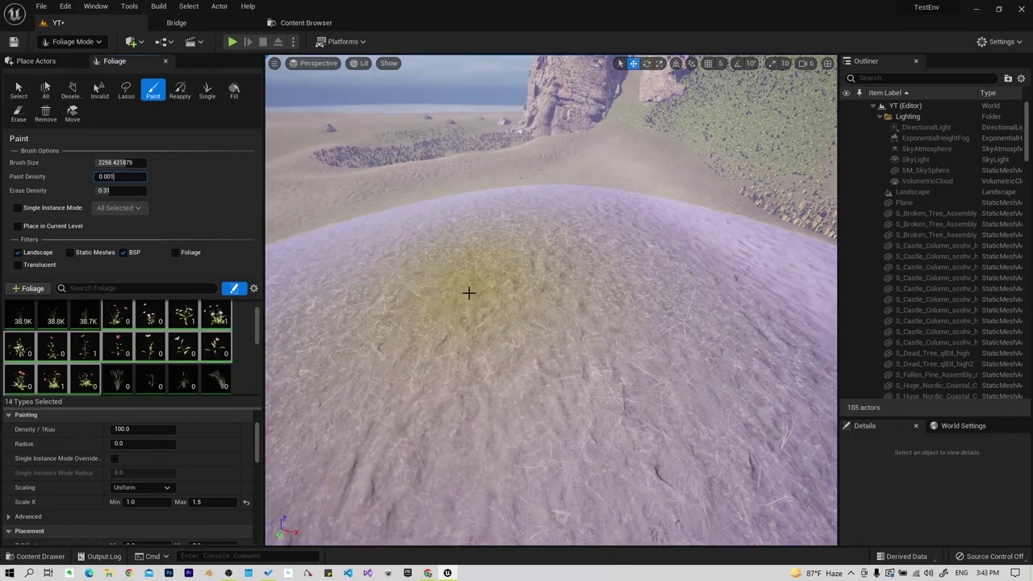
pyautogui.moveTo(468, 293)
pyautogui.mouseDown(button='right')
pyautogui.moveTo(517, 283)
pyautogui.moveTo(493, 277)
pyautogui.mouseUp(button='right')
pyautogui.moveTo(493, 277); pyautogui.dragTo(549, 293)
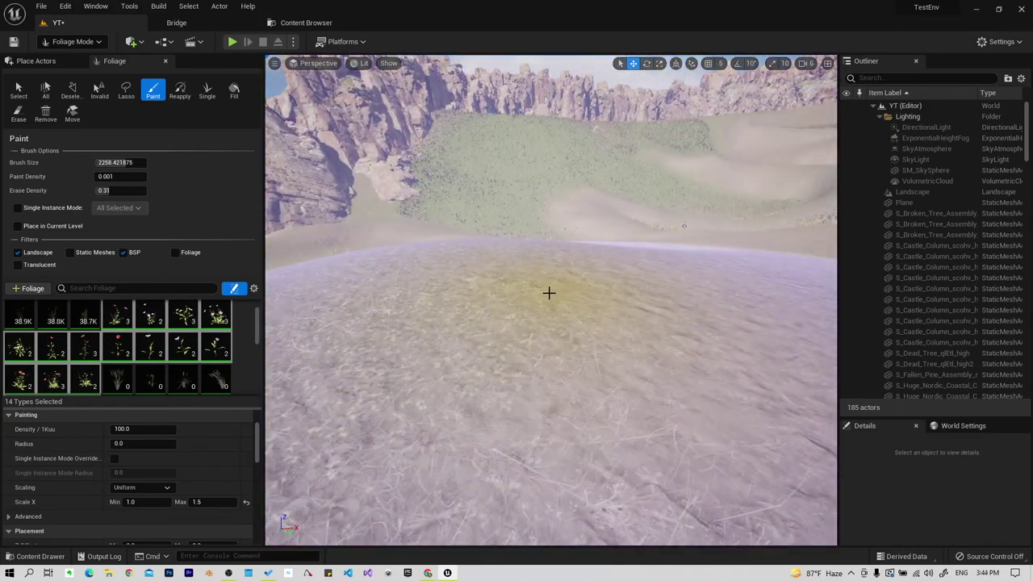
pyautogui.moveTo(520, 323)
pyautogui.mouseDown(button='right')
pyautogui.moveTo(533, 306)
pyautogui.moveTo(516, 305)
pyautogui.mouseUp(button='right')
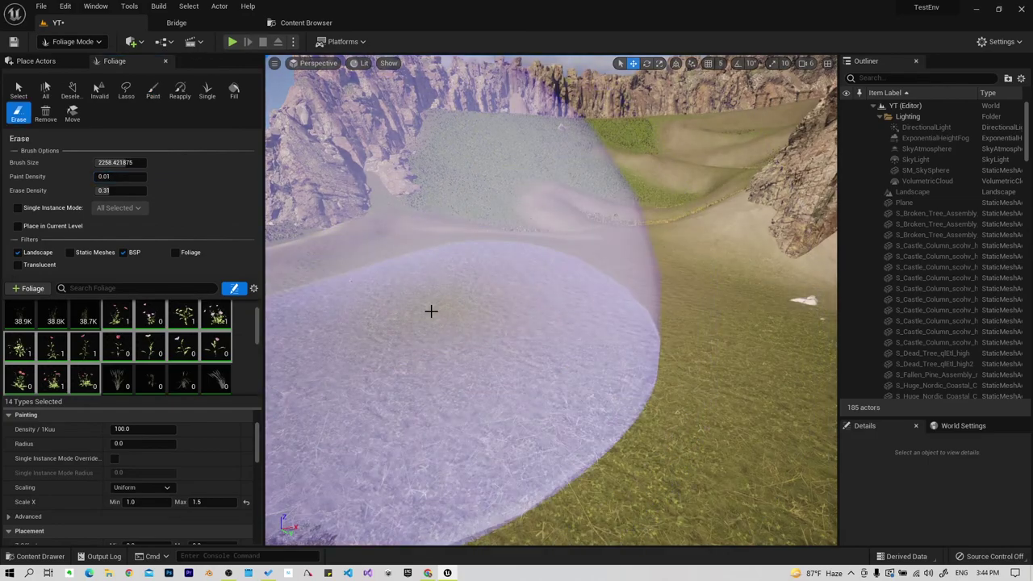
# Erase a stray foliage plant from the dune, then move toward the green hills.
pyautogui.press('shift')
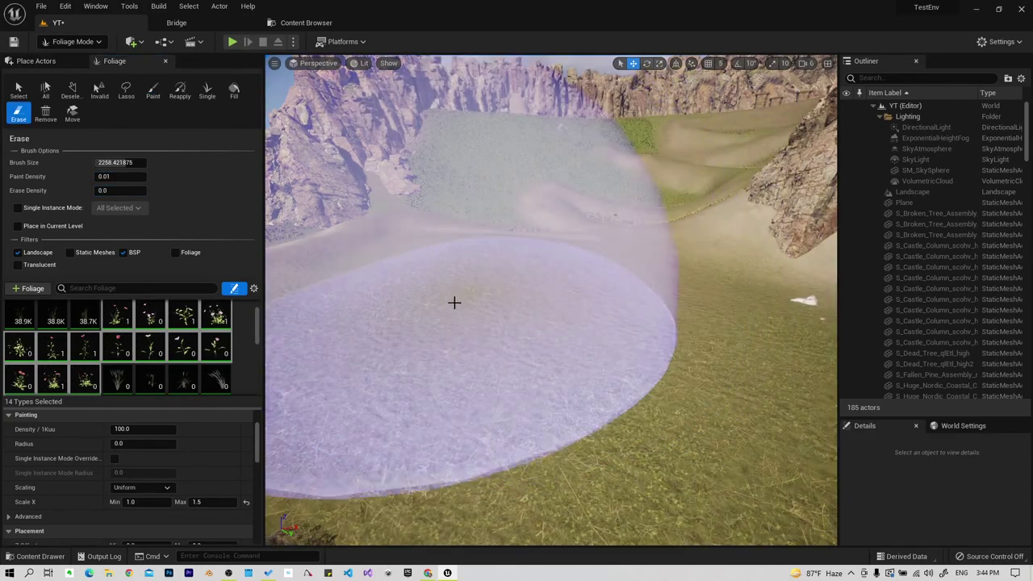
pyautogui.keyDown('shift'); pyautogui.moveTo(455, 302); pyautogui.dragTo(449, 324); pyautogui.keyUp('shift')
pyautogui.moveTo(448, 324); pyautogui.dragTo(576, 293, button='right')
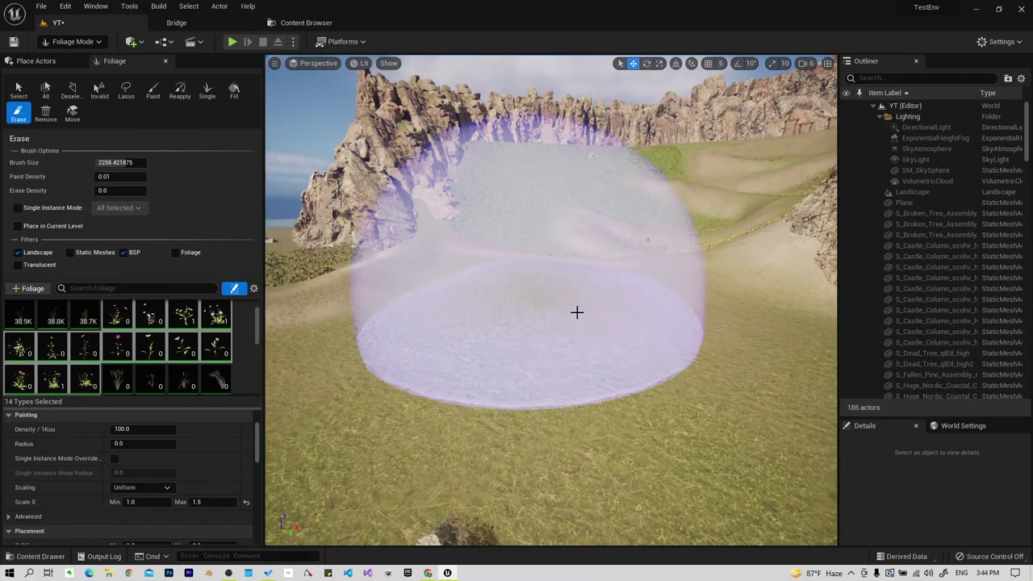
pyautogui.moveTo(576, 312); pyautogui.dragTo(541, 302, button='right')
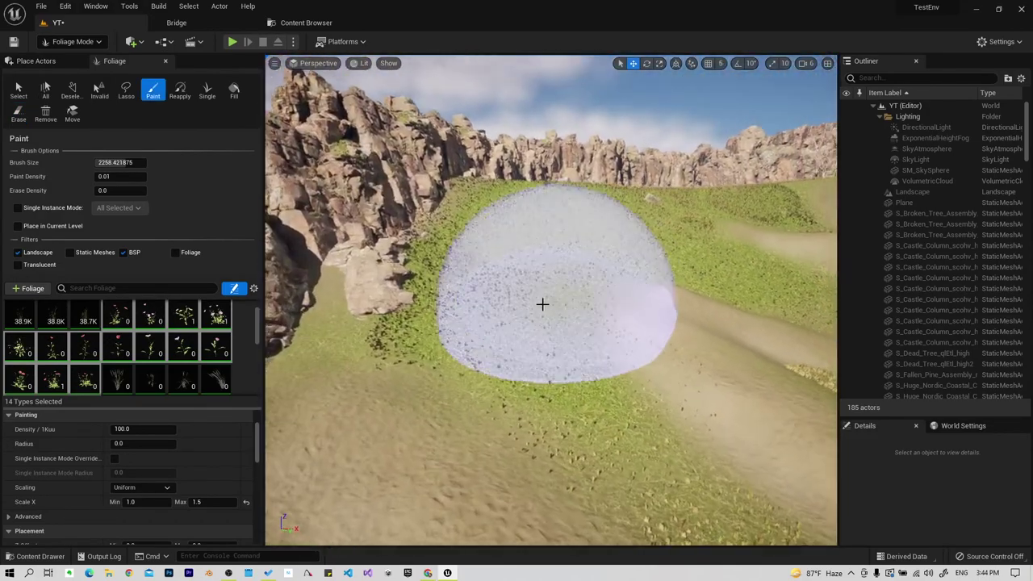
# Paint grass and flowers on the grassy slope near the cliff base.
pyautogui.moveTo(474, 416); pyautogui.dragTo(474, 416, button='right')
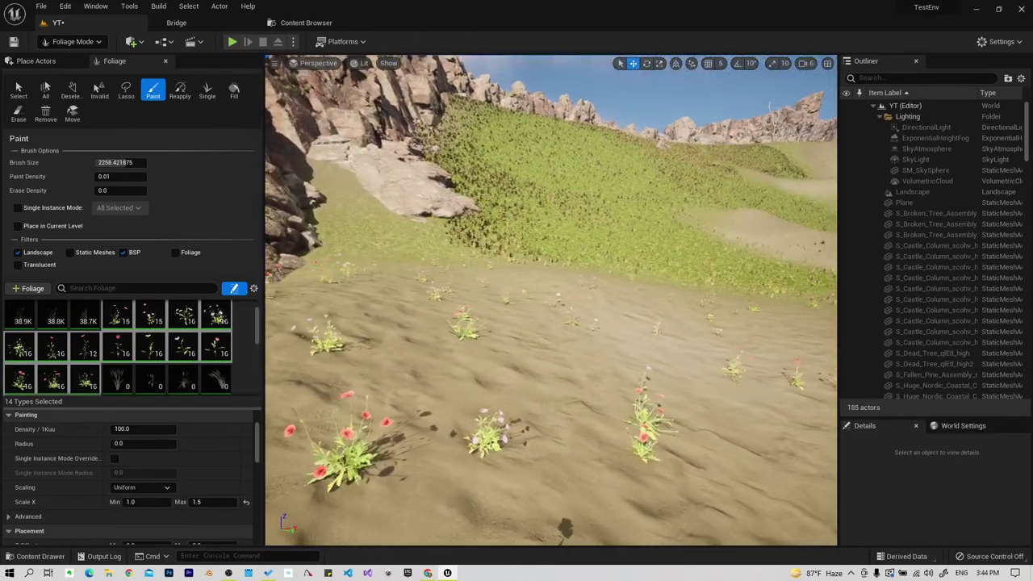
pyautogui.moveTo(418, 388); pyautogui.dragTo(418, 387, button='right')
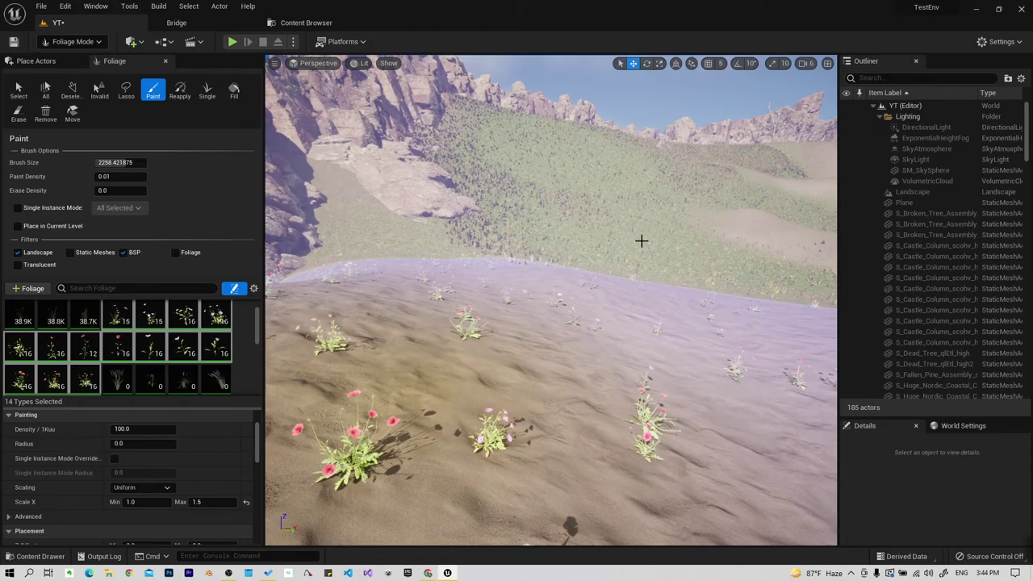
pyautogui.moveTo(608, 206); pyautogui.dragTo(604, 210, button='right')
pyautogui.moveTo(498, 331); pyautogui.dragTo(498, 331, button='right')
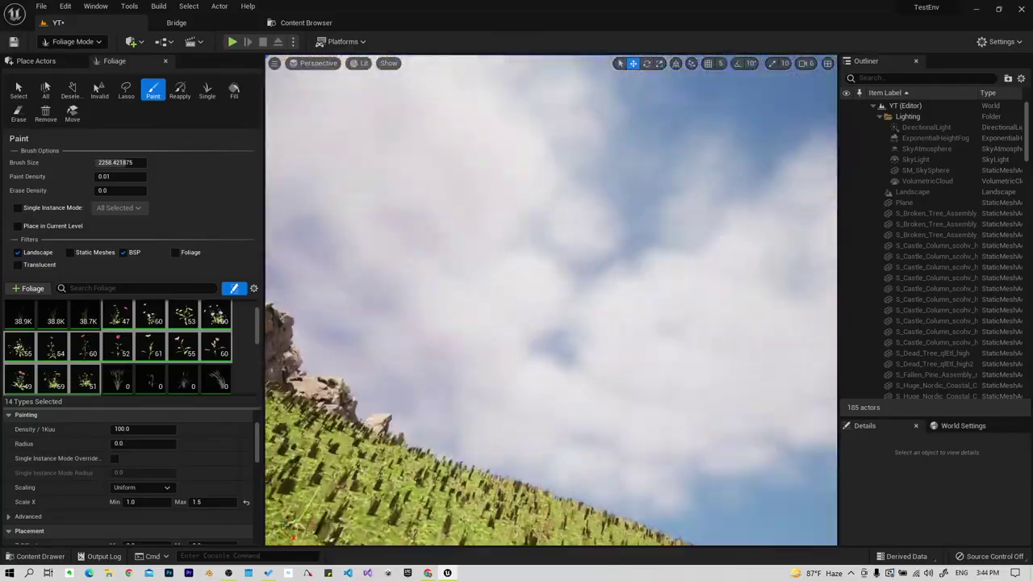
pyautogui.moveTo(454, 349); pyautogui.dragTo(454, 349, button='right')
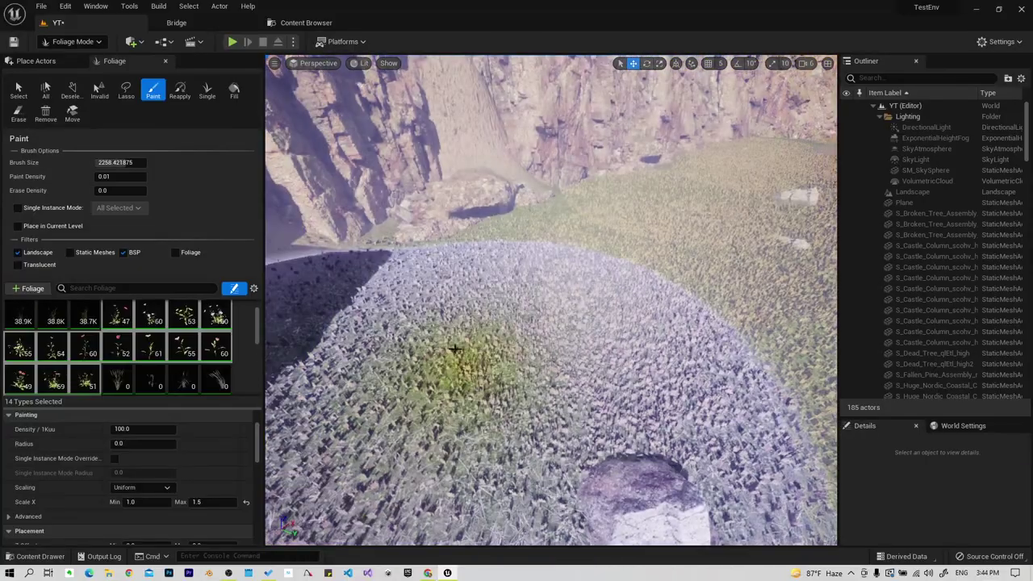
pyautogui.moveTo(455, 349); pyautogui.dragTo(606, 277)
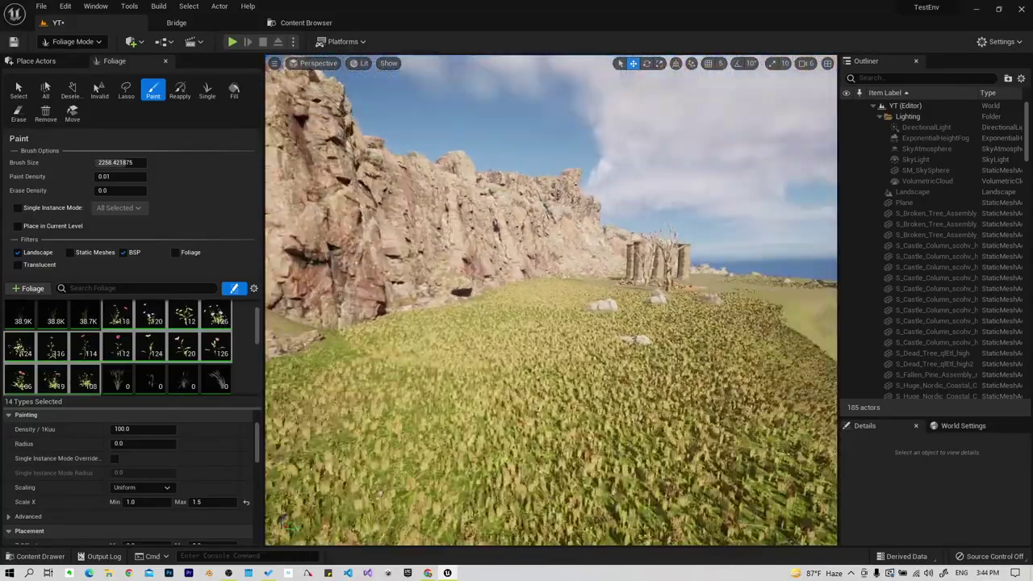
# Paint foliage on the grass around the ruined columns.
pyautogui.moveTo(638, 458); pyautogui.dragTo(638, 457, button='right')
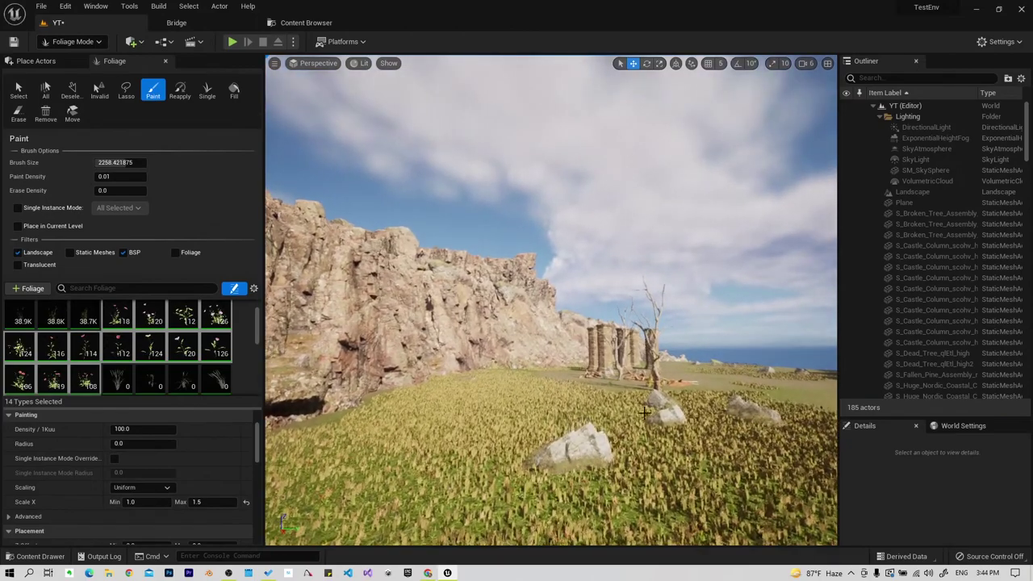
pyautogui.click(491, 381)
pyautogui.moveTo(491, 381); pyautogui.dragTo(490, 380, button='right')
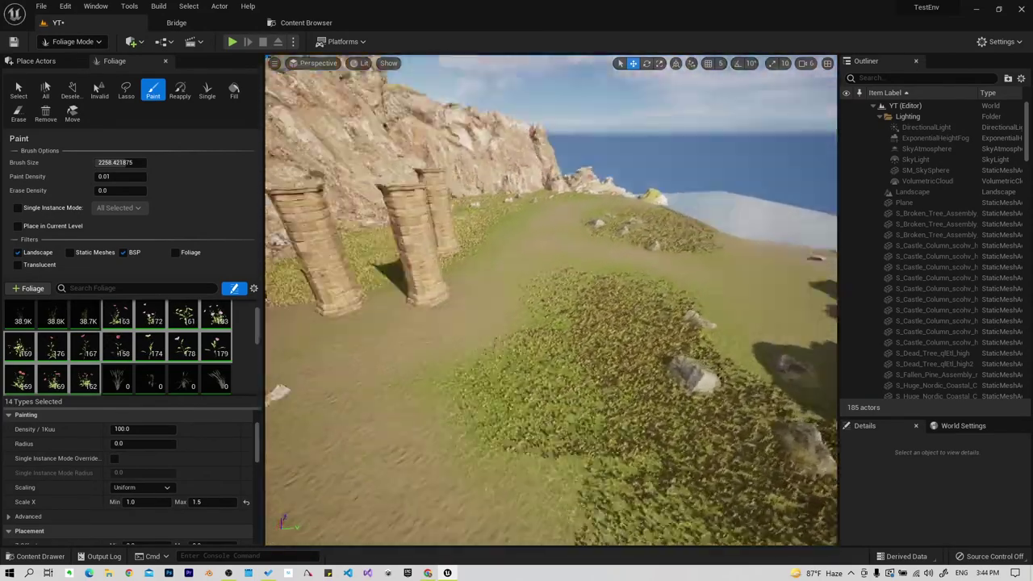
pyautogui.moveTo(584, 398); pyautogui.dragTo(584, 398, button='right')
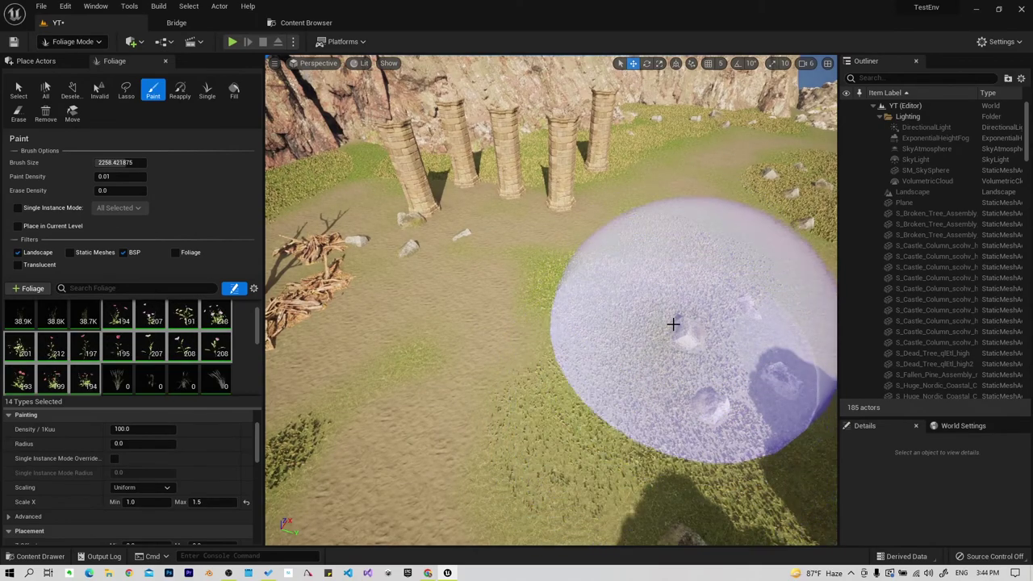
pyautogui.moveTo(673, 323); pyautogui.dragTo(673, 324, button='right')
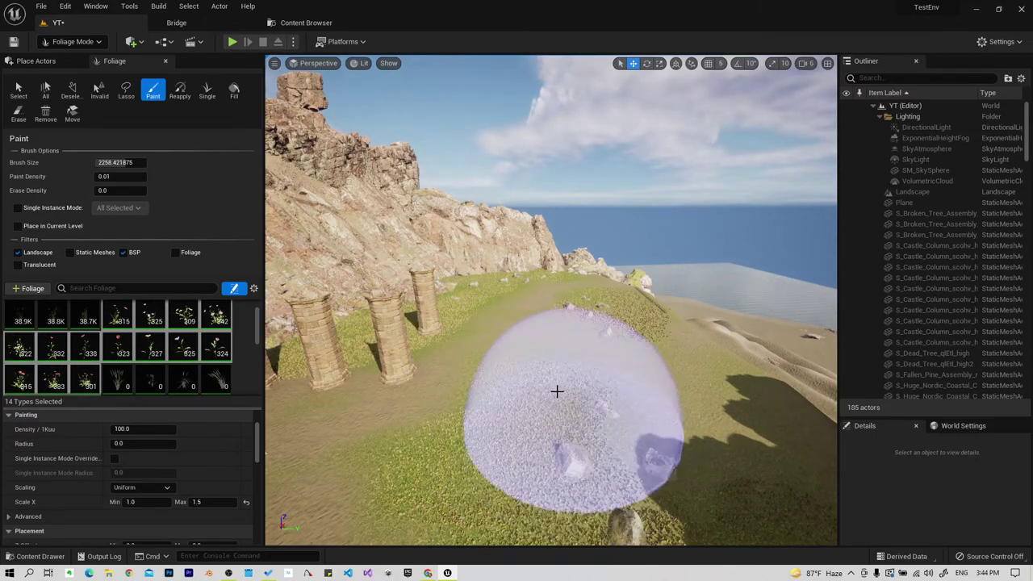
pyautogui.moveTo(321, 364); pyautogui.dragTo(321, 364, button='right')
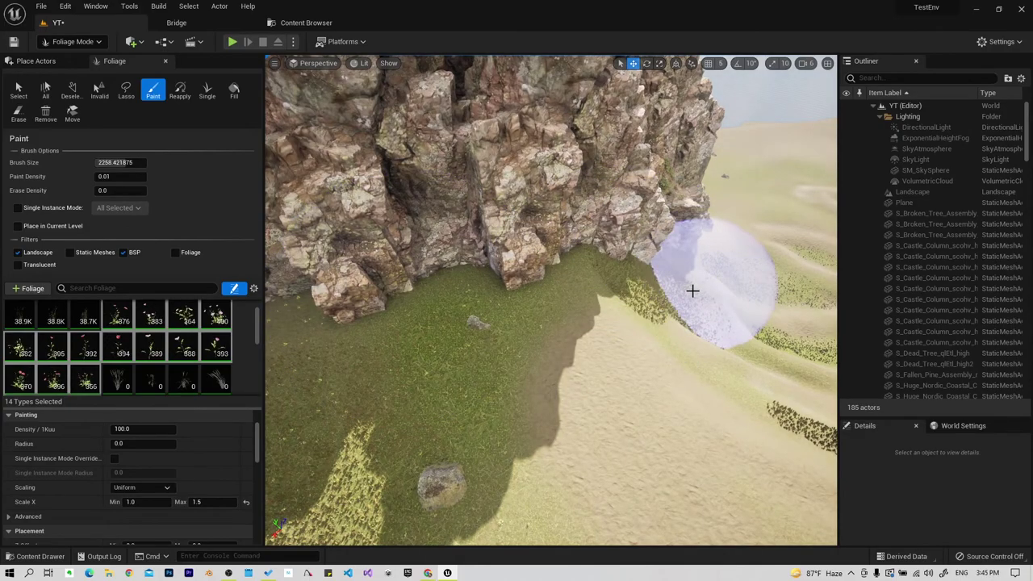
pyautogui.moveTo(614, 282); pyautogui.dragTo(614, 282, button='right')
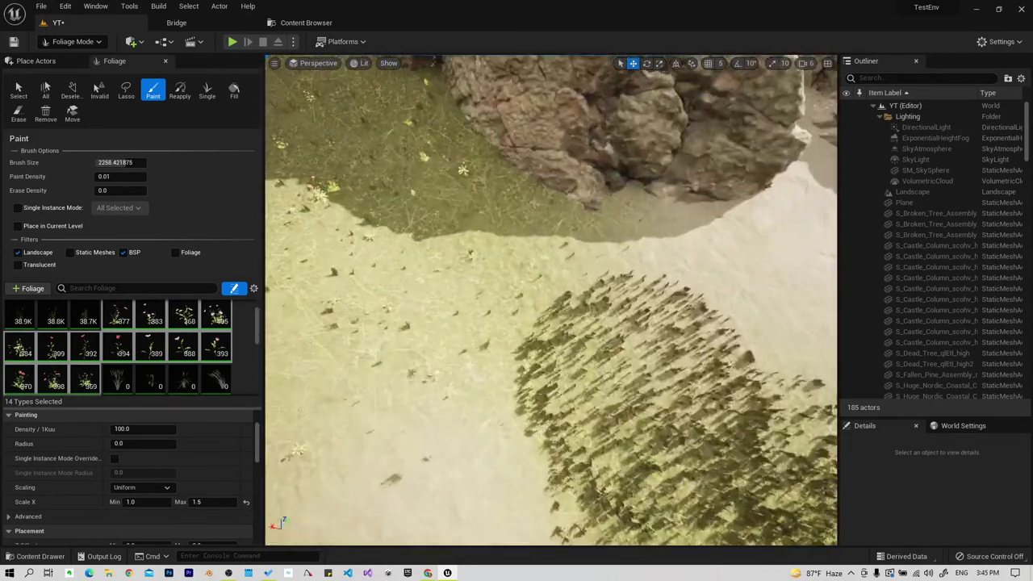
# Paint foliage across the dune grass and the slope below the cliff.
pyautogui.moveTo(513, 379); pyautogui.dragTo(513, 378, button='right')
pyautogui.moveTo(737, 479); pyautogui.dragTo(422, 324)
pyautogui.moveTo(422, 324); pyautogui.dragTo(494, 346, button='right')
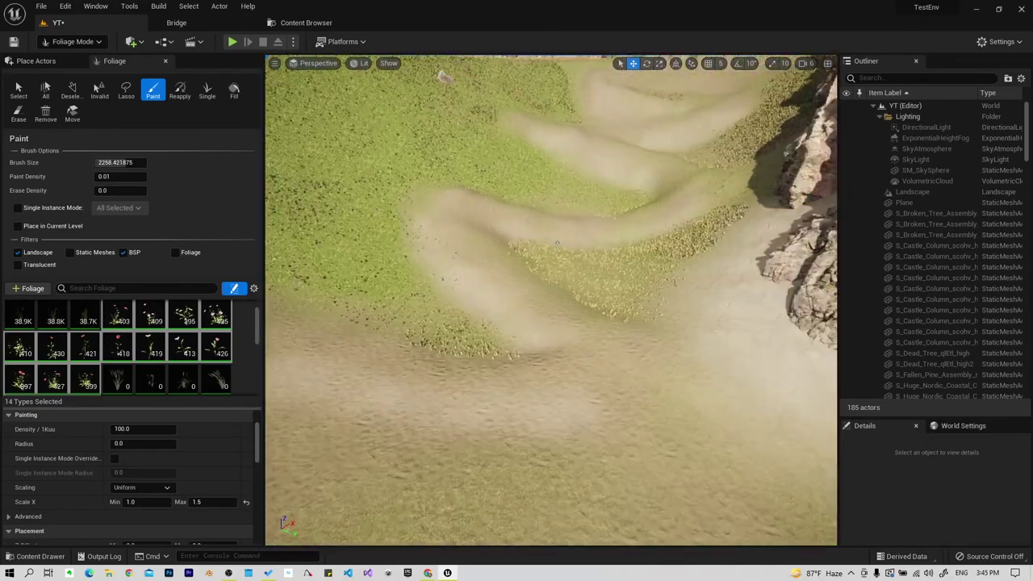
pyautogui.moveTo(495, 346); pyautogui.dragTo(404, 314)
pyautogui.moveTo(404, 314); pyautogui.dragTo(404, 314, button='right')
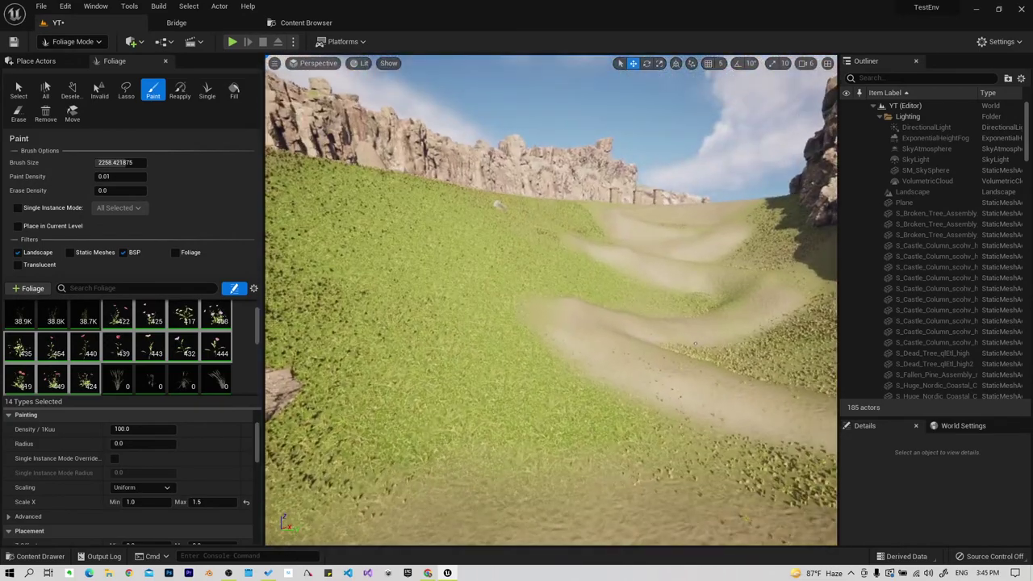
pyautogui.moveTo(517, 372); pyautogui.dragTo(516, 371, button='right')
pyautogui.moveTo(516, 371); pyautogui.dragTo(472, 334)
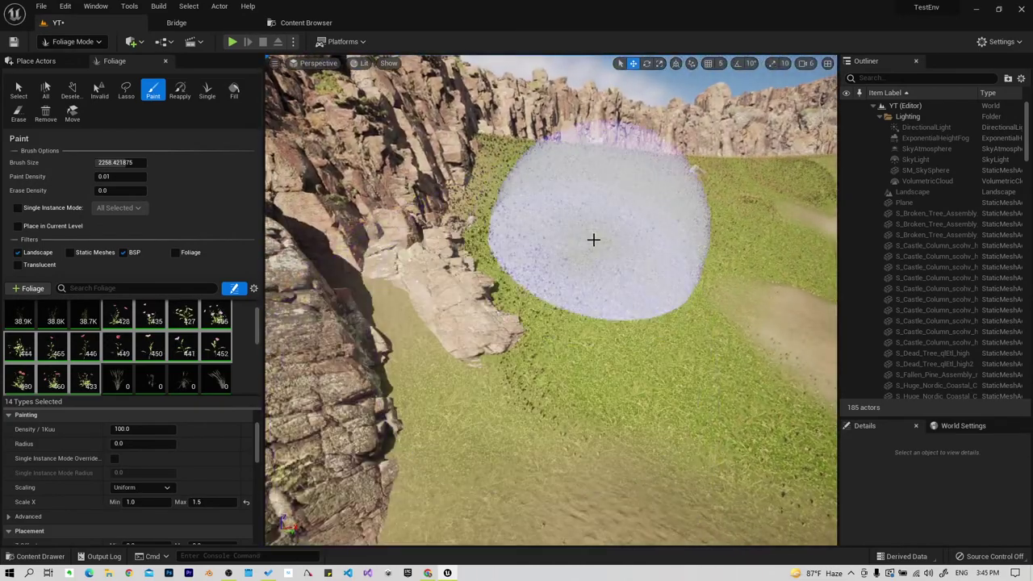
pyautogui.moveTo(565, 330); pyautogui.dragTo(565, 330, button='right')
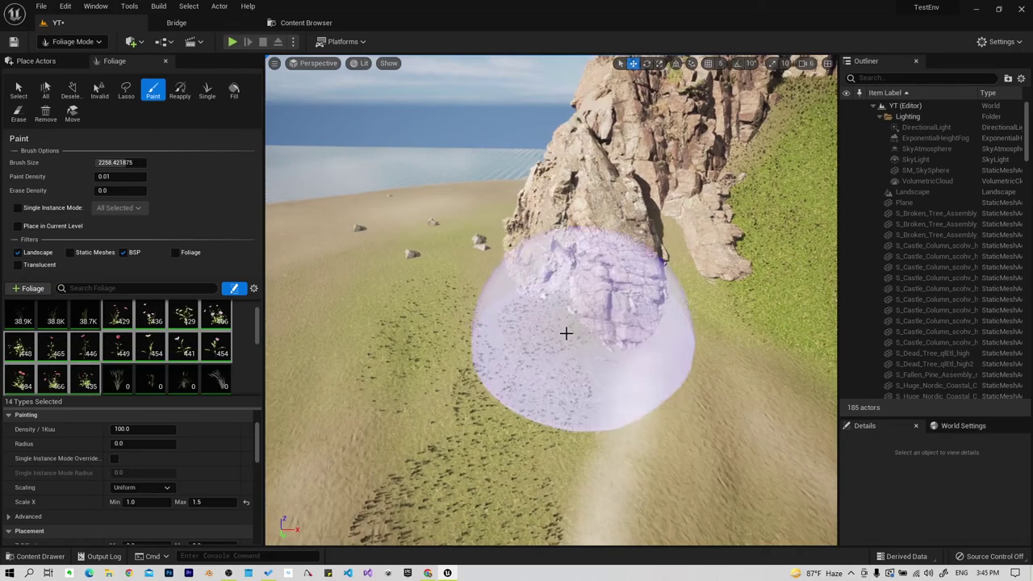
pyautogui.moveTo(565, 330)
pyautogui.mouseDown()
pyautogui.moveTo(522, 471)
pyautogui.moveTo(528, 396)
pyautogui.mouseUp()
pyautogui.moveTo(528, 396); pyautogui.dragTo(528, 396, button='right')
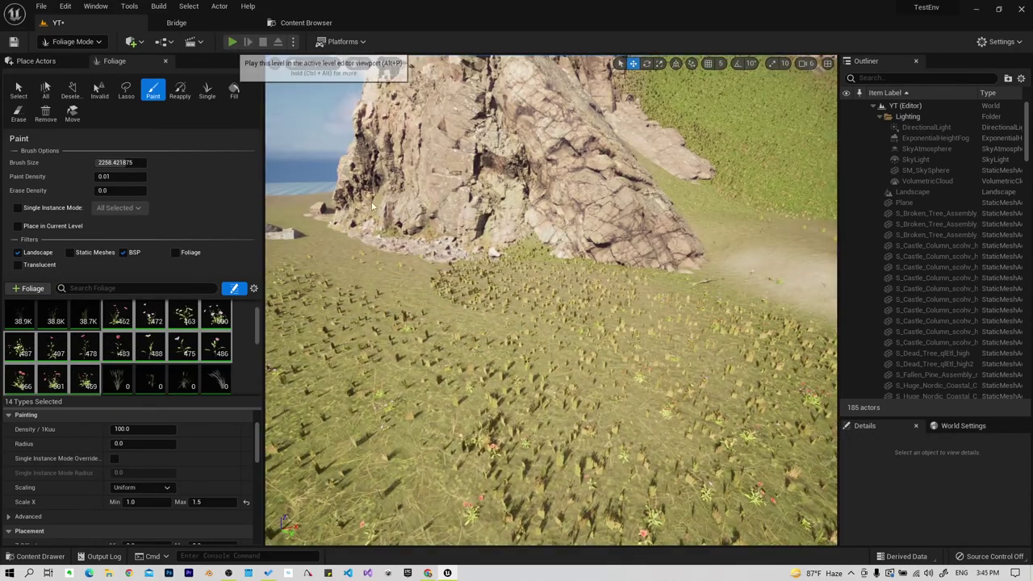
# Playtest in first person, running uphill across the grass toward the cliffs, then stop.
pyautogui.hotkey('alt', 'p')
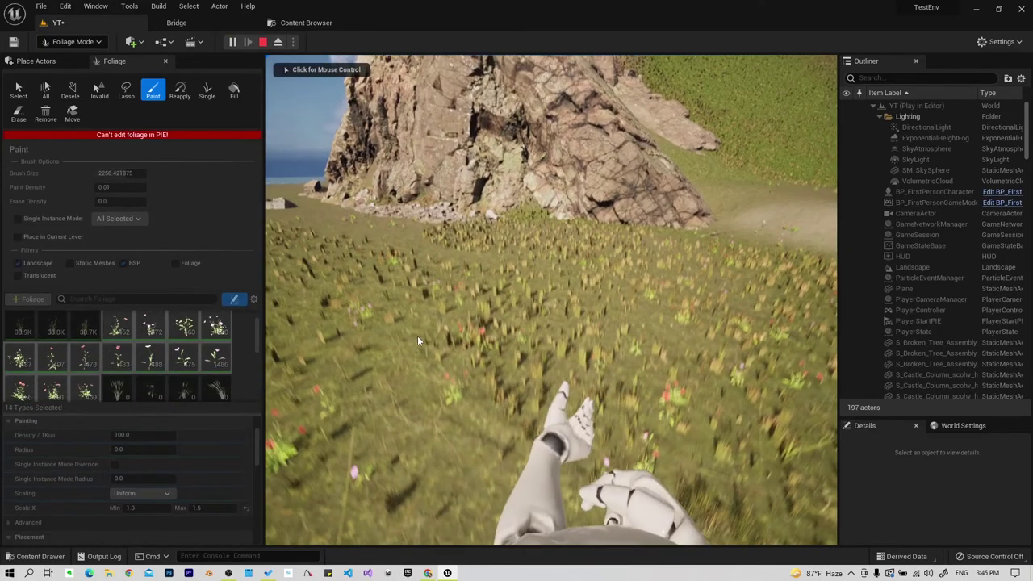
pyautogui.press('w')
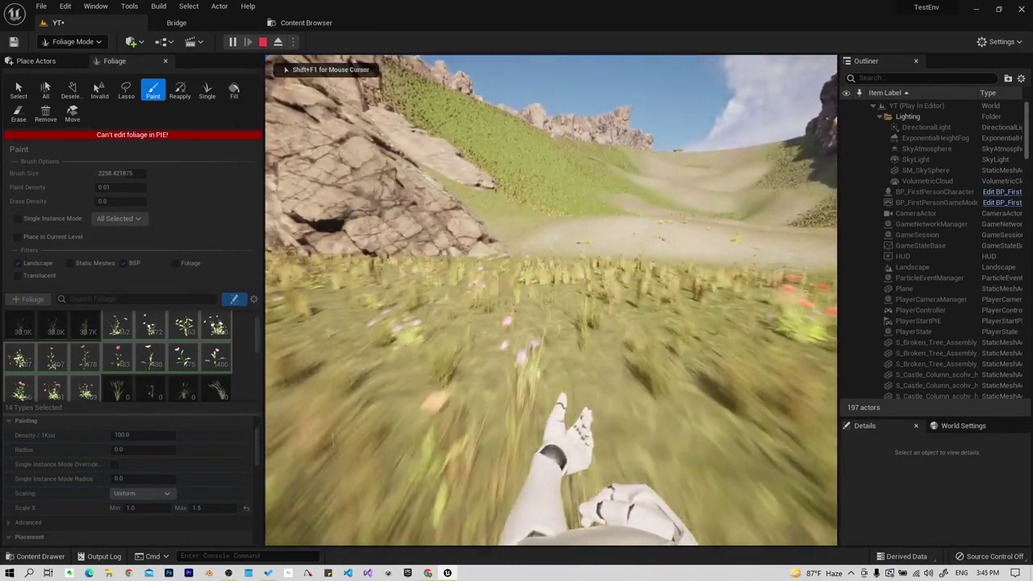
pyautogui.press('w')
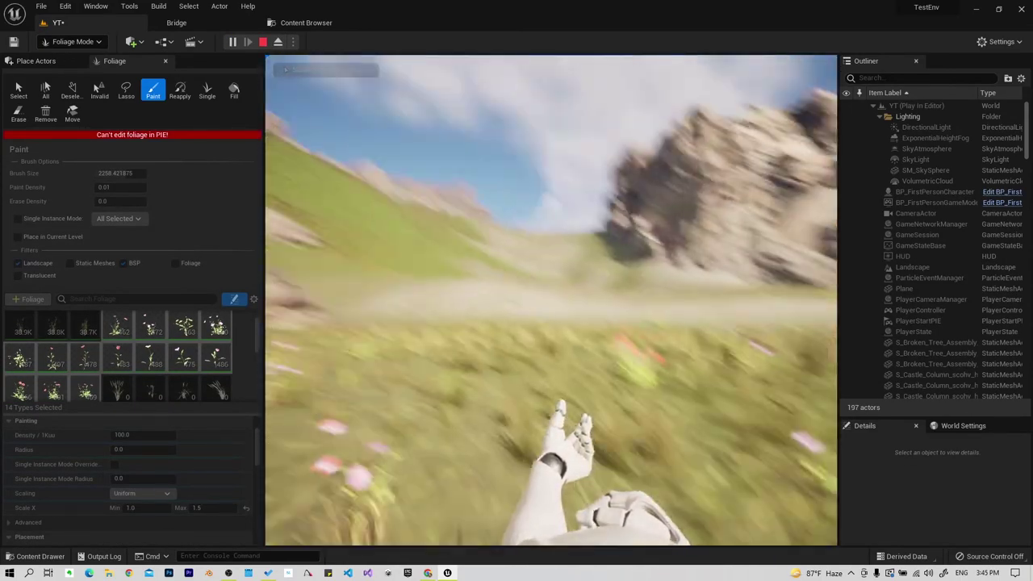
pyautogui.press('w')
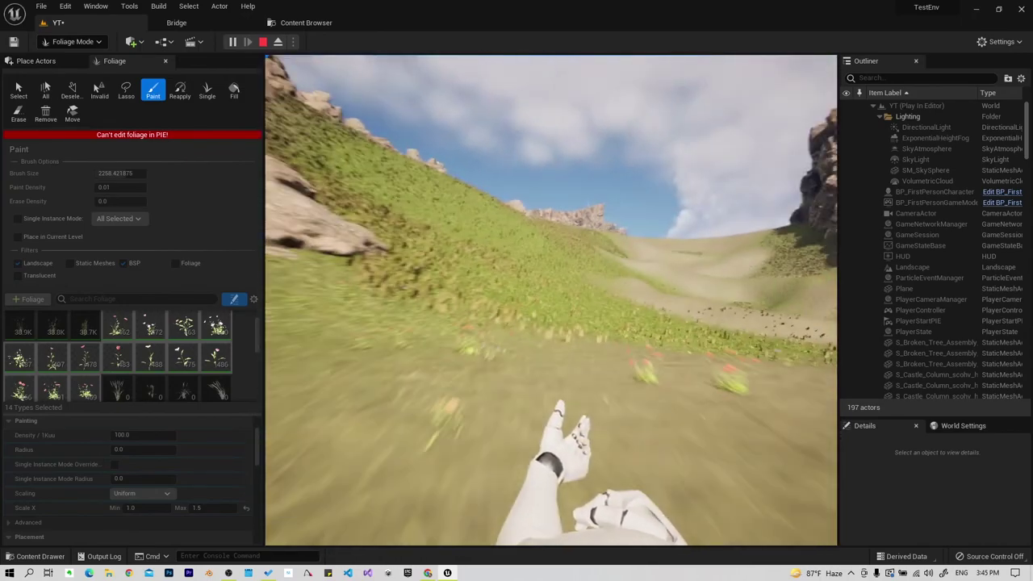
pyautogui.press('w')
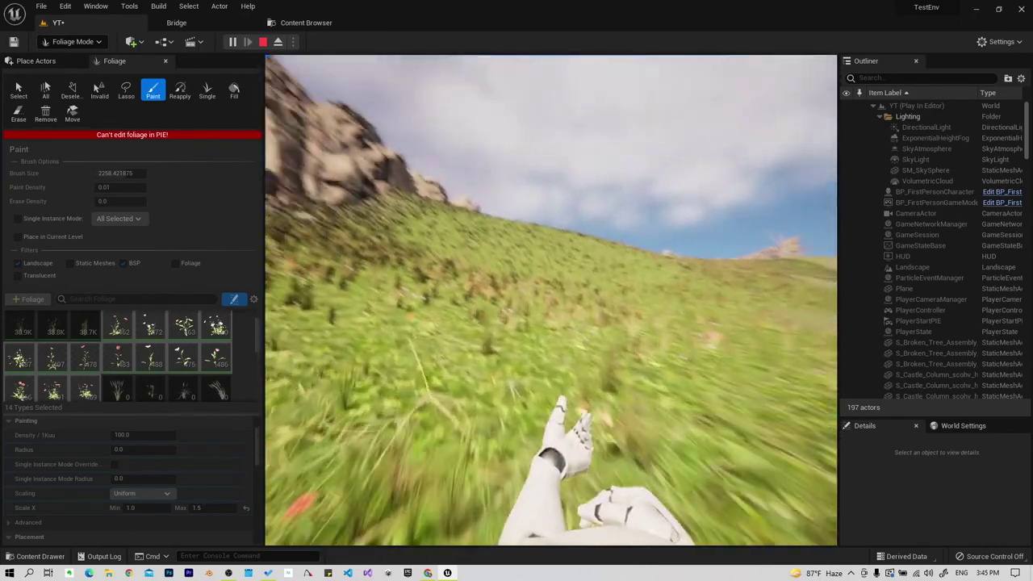
pyautogui.press('w')
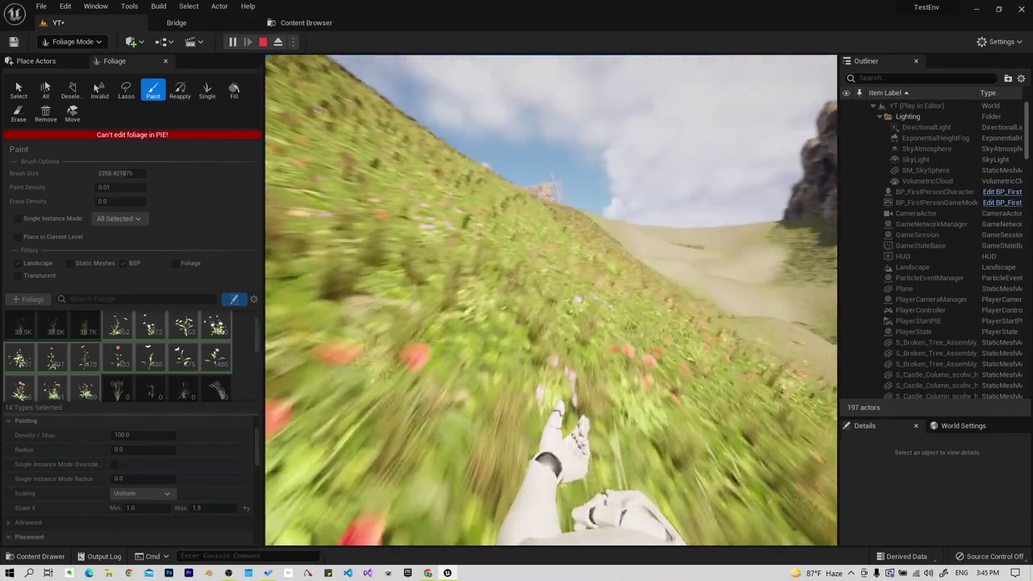
pyautogui.press('w')
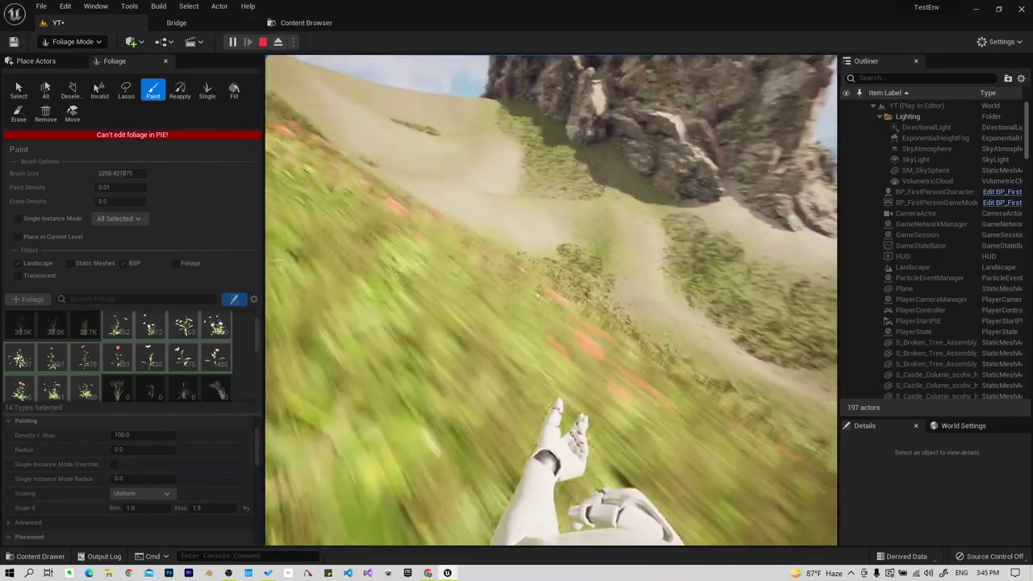
pyautogui.press('w')
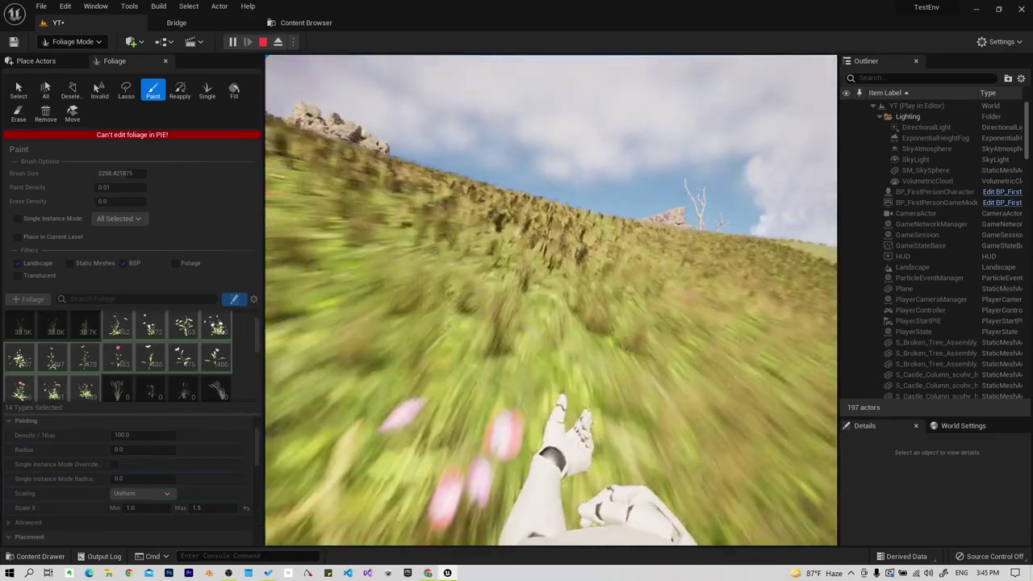
pyautogui.press('w')
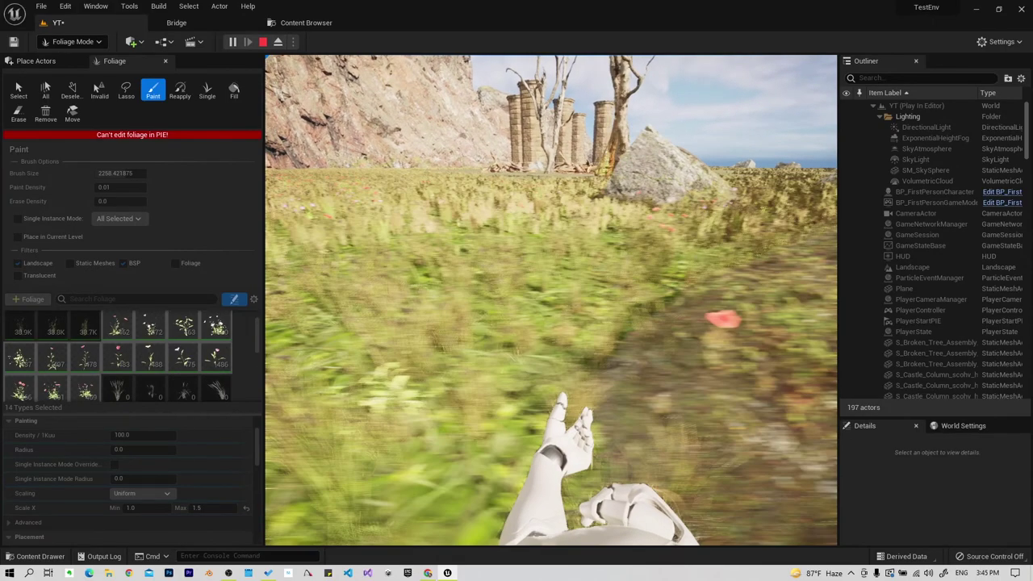
pyautogui.press('Escape')
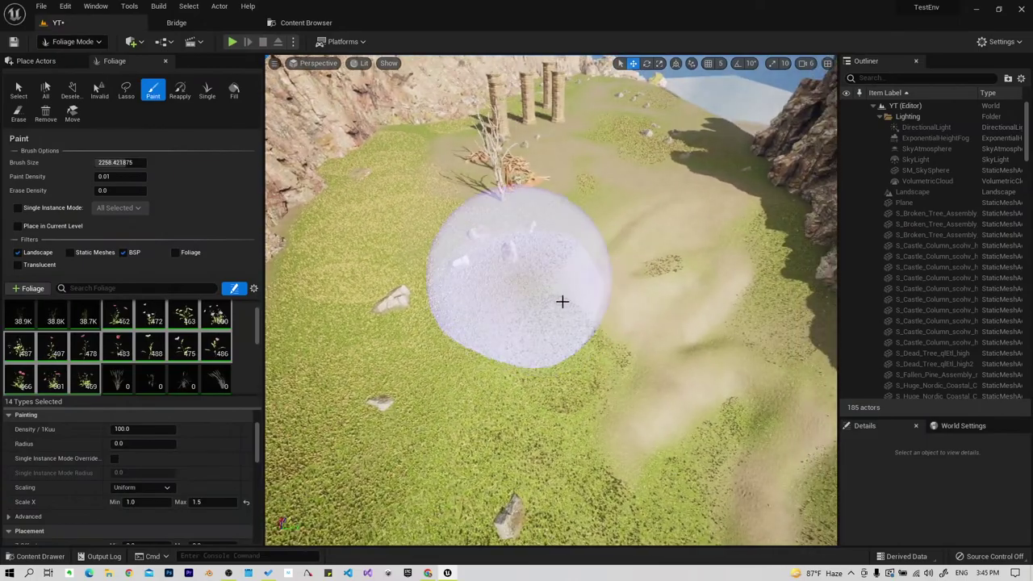
# Swing the camera toward the cliff and the bare sand beneath it.
pyautogui.moveTo(542, 259); pyautogui.dragTo(800, 279, button='right')
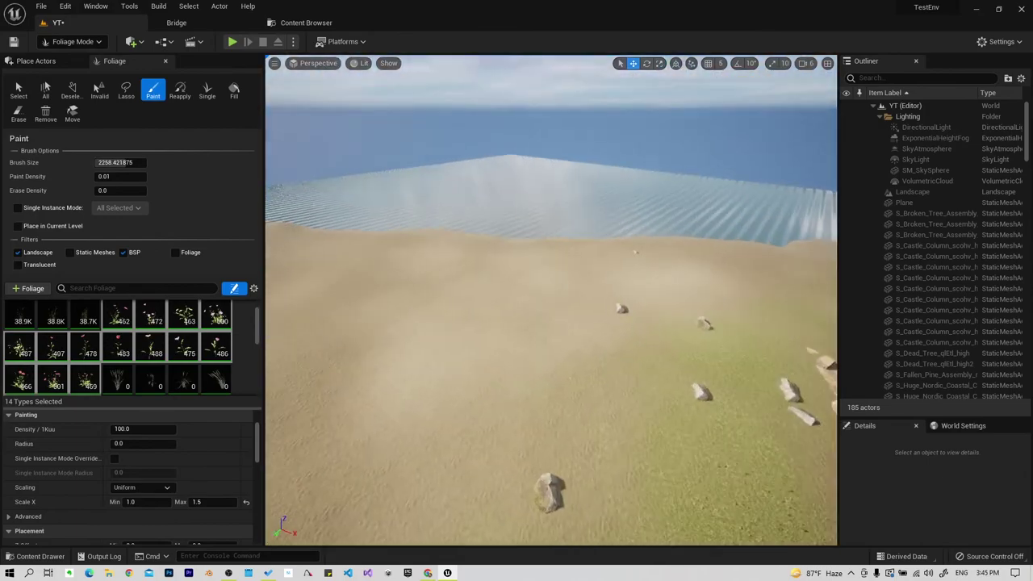
pyautogui.moveTo(453, 258); pyautogui.dragTo(453, 259, button='right')
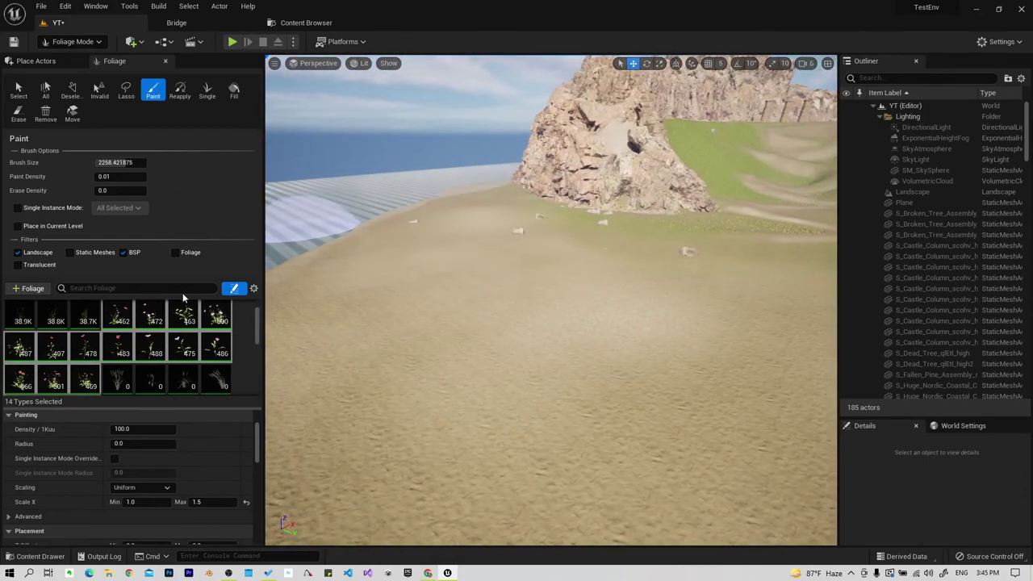
# Scroll to the dry grass foliage types and paint a few tufts on the sand.
pyautogui.scroll(-2, 130, 351)
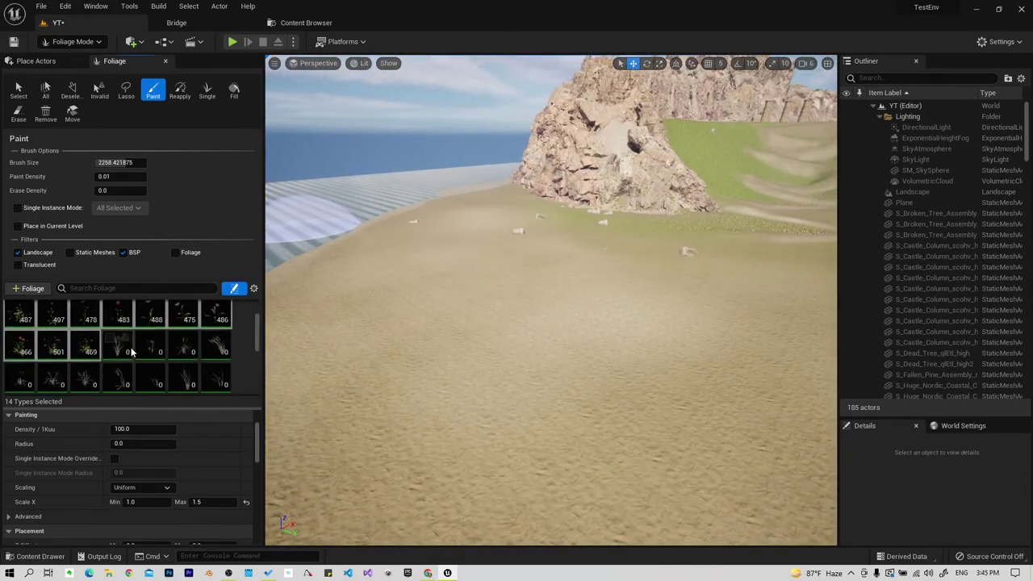
pyautogui.scroll(-1, 133, 352)
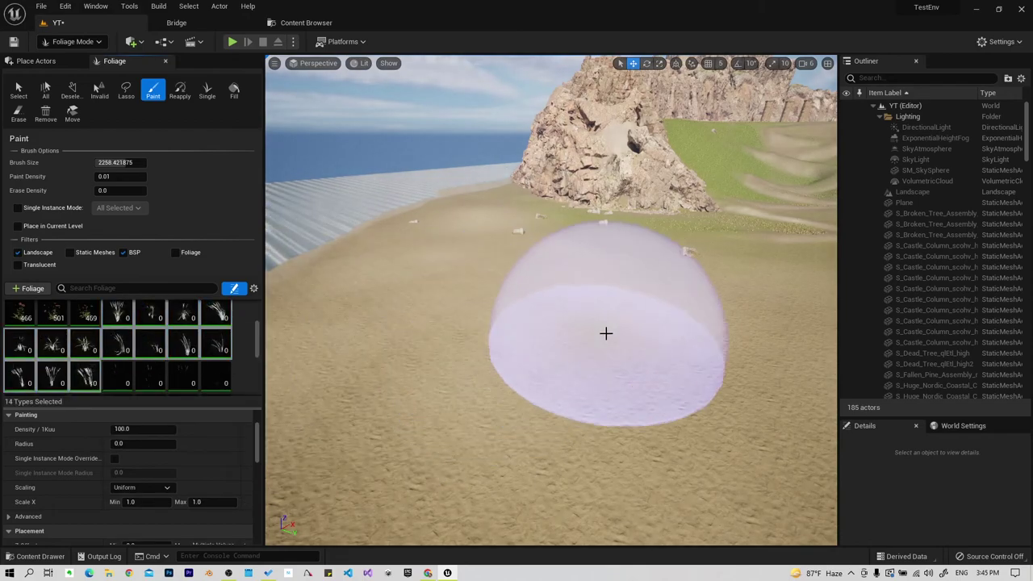
pyautogui.moveTo(606, 332); pyautogui.dragTo(590, 345)
pyautogui.moveTo(590, 346); pyautogui.dragTo(583, 350, button='right')
pyautogui.write('0.000')
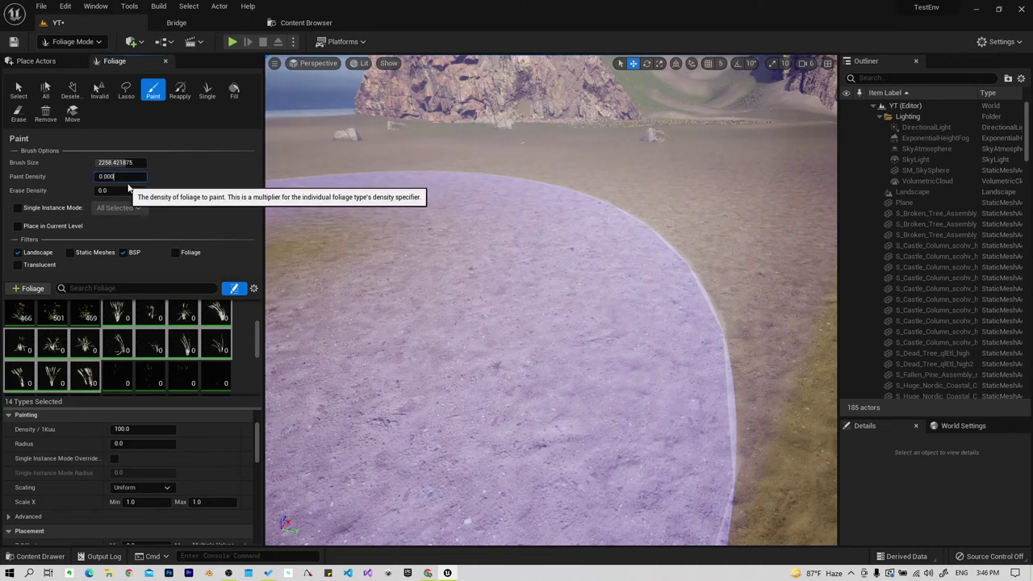
# Set paint density to 0.0001 and sweep sparse dry grass tufts across the sand.
pyautogui.write('1')
pyautogui.moveTo(514, 295); pyautogui.dragTo(514, 295, button='right')
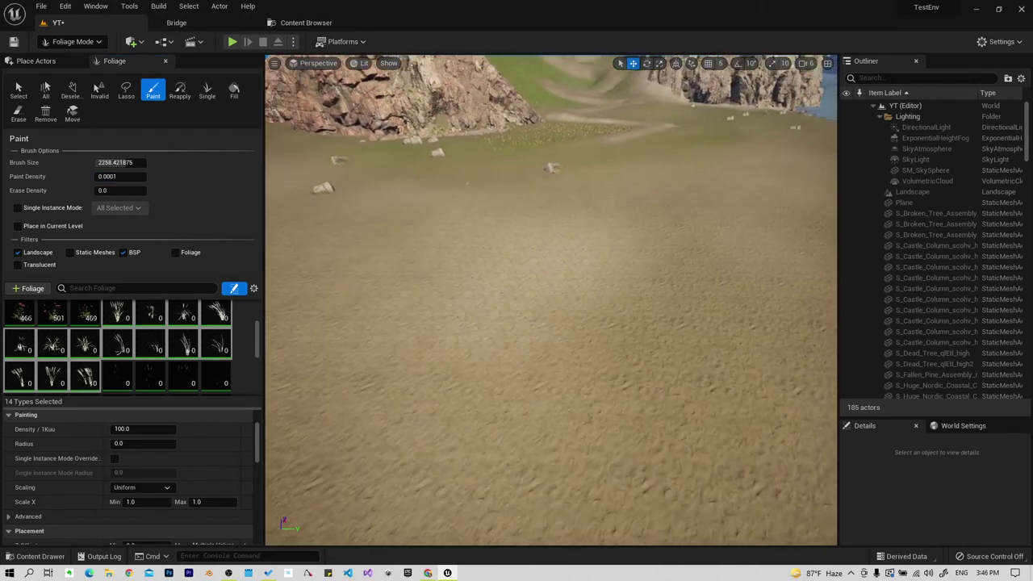
pyautogui.moveTo(515, 294); pyautogui.dragTo(717, 339)
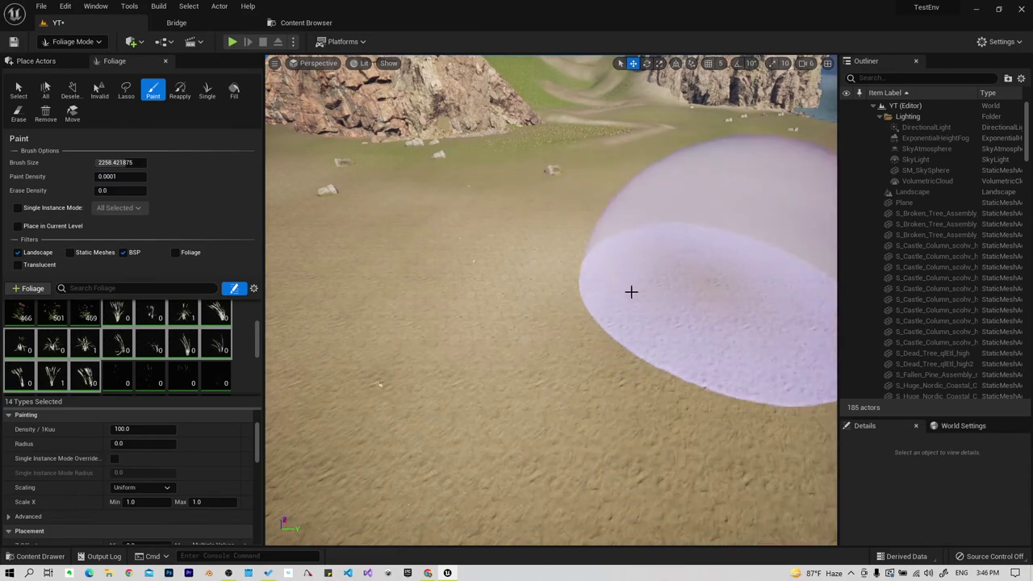
pyautogui.moveTo(629, 290); pyautogui.dragTo(629, 290, button='right')
pyautogui.moveTo(450, 249); pyautogui.dragTo(450, 249, button='right')
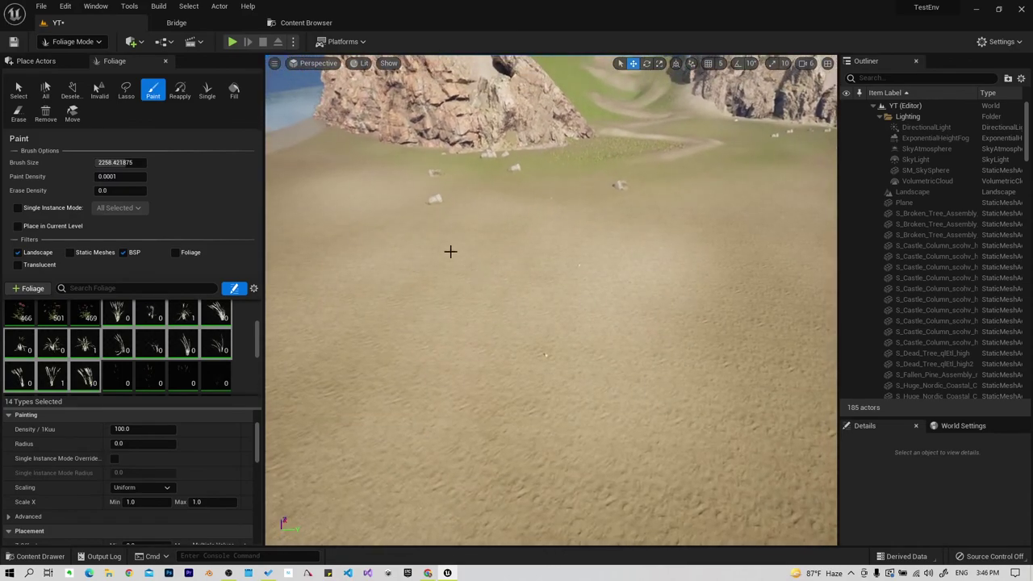
pyautogui.moveTo(351, 218); pyautogui.dragTo(724, 339)
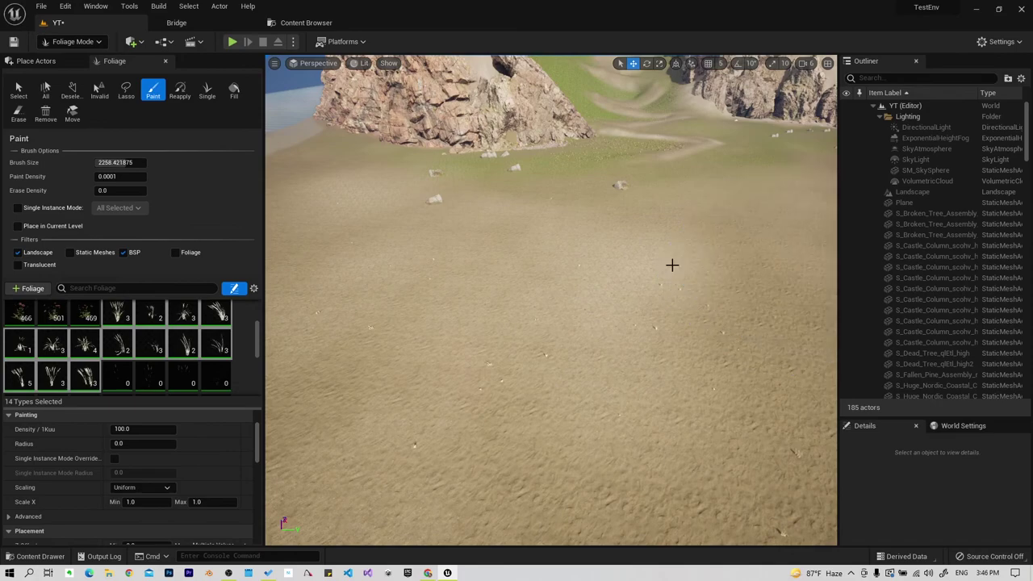
pyautogui.moveTo(671, 265); pyautogui.dragTo(670, 266, button='right')
pyautogui.moveTo(627, 231); pyautogui.dragTo(627, 231, button='right')
pyautogui.moveTo(627, 231)
pyautogui.mouseDown()
pyautogui.moveTo(680, 358)
pyautogui.moveTo(581, 385)
pyautogui.mouseUp()
pyautogui.moveTo(581, 385); pyautogui.dragTo(581, 386, button='right')
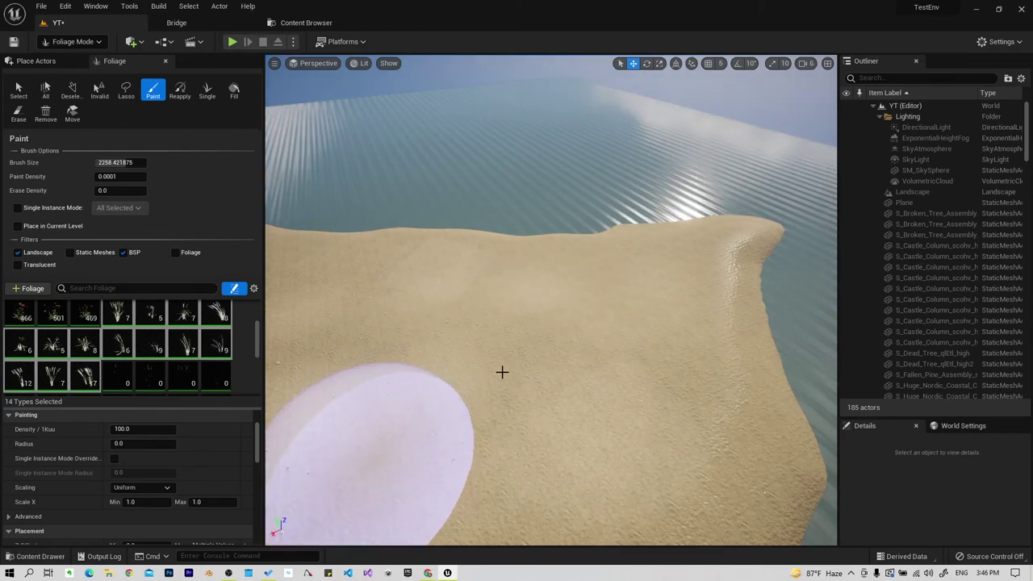
pyautogui.moveTo(502, 372); pyautogui.dragTo(477, 212, button='right')
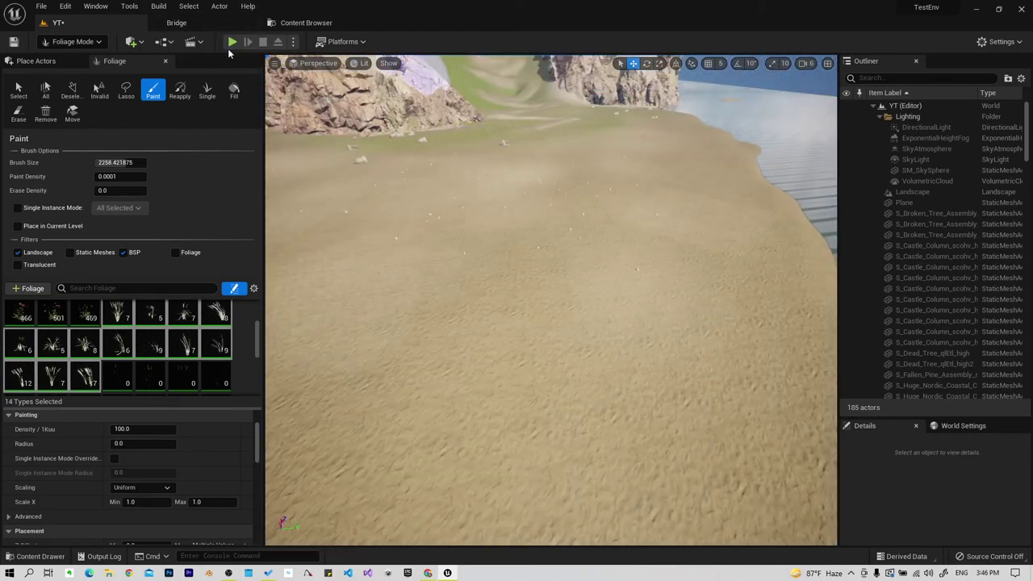
pyautogui.hotkey('alt', 'p')
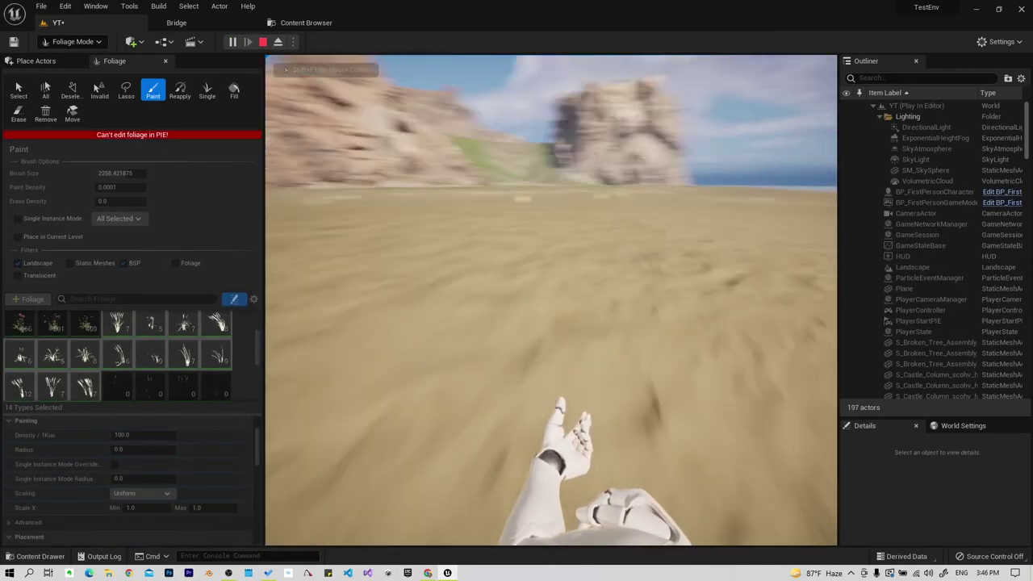
pyautogui.press('w')
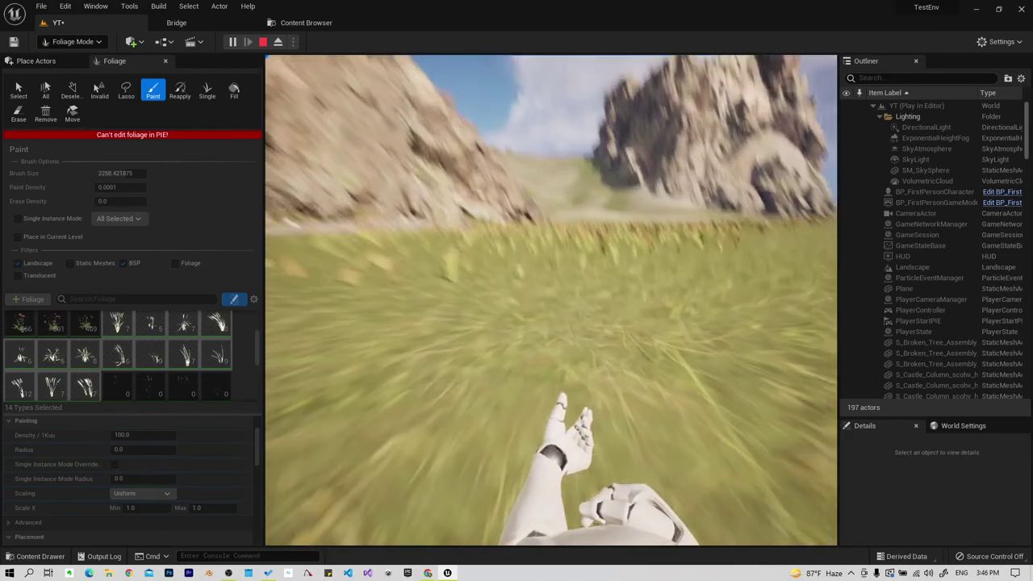
pyautogui.press('Escape')
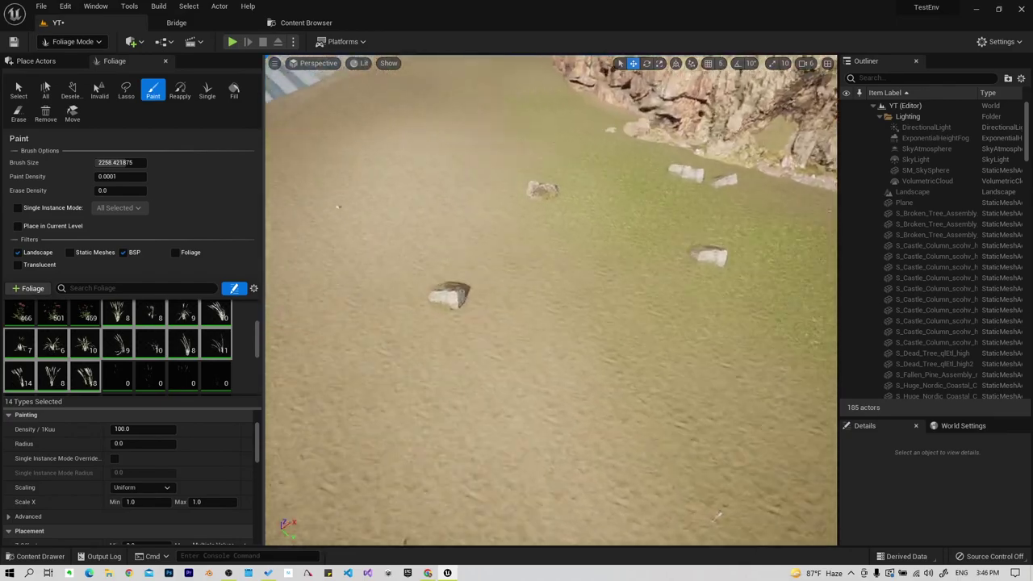
# Shrink the foliage brush and set paint density to 0.001.
pyautogui.moveTo(565, 234); pyautogui.dragTo(590, 237, button='right')
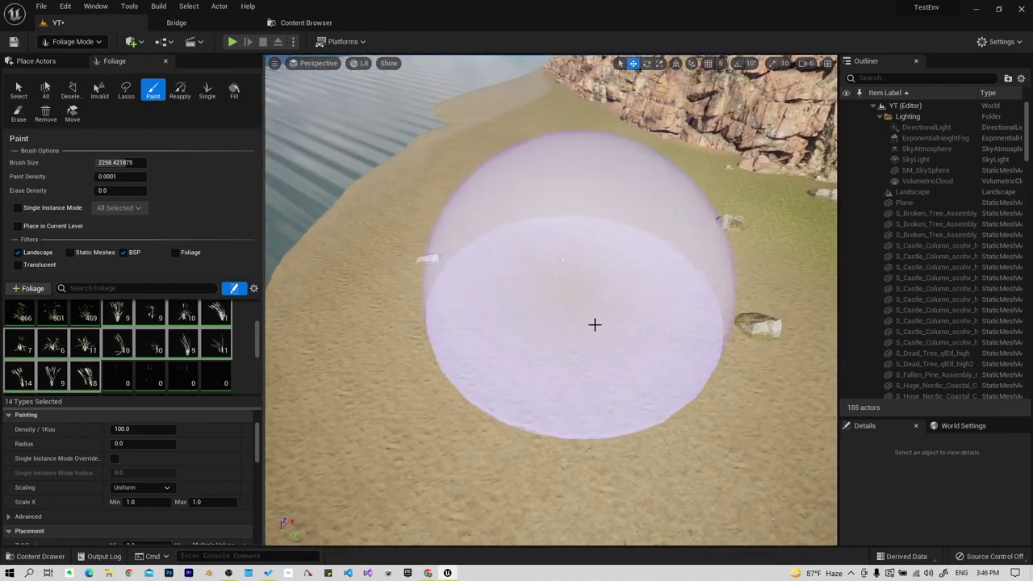
pyautogui.moveTo(671, 272); pyautogui.dragTo(590, 247, button='right')
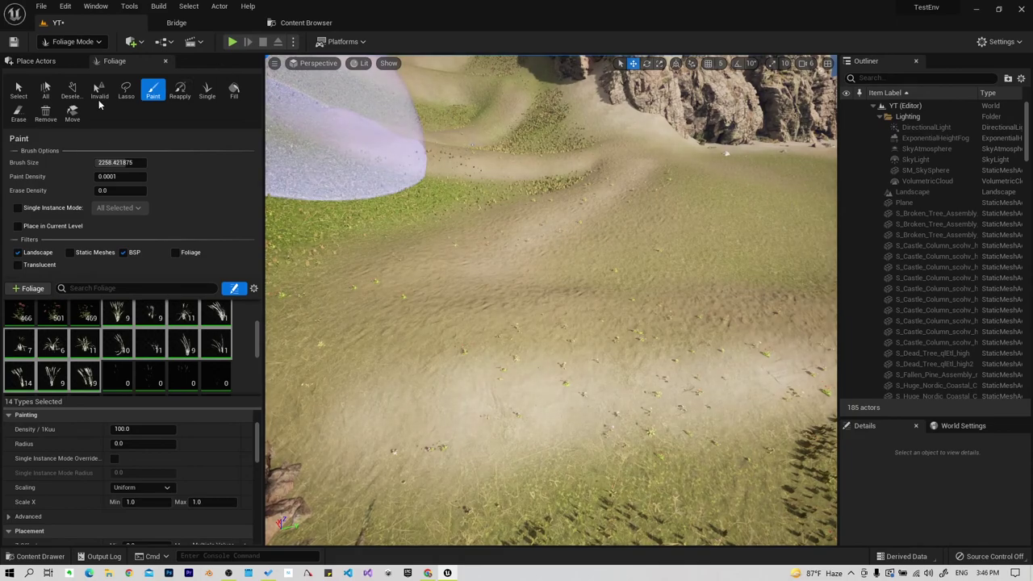
pyautogui.moveTo(117, 161); pyautogui.dragTo(89, 162)
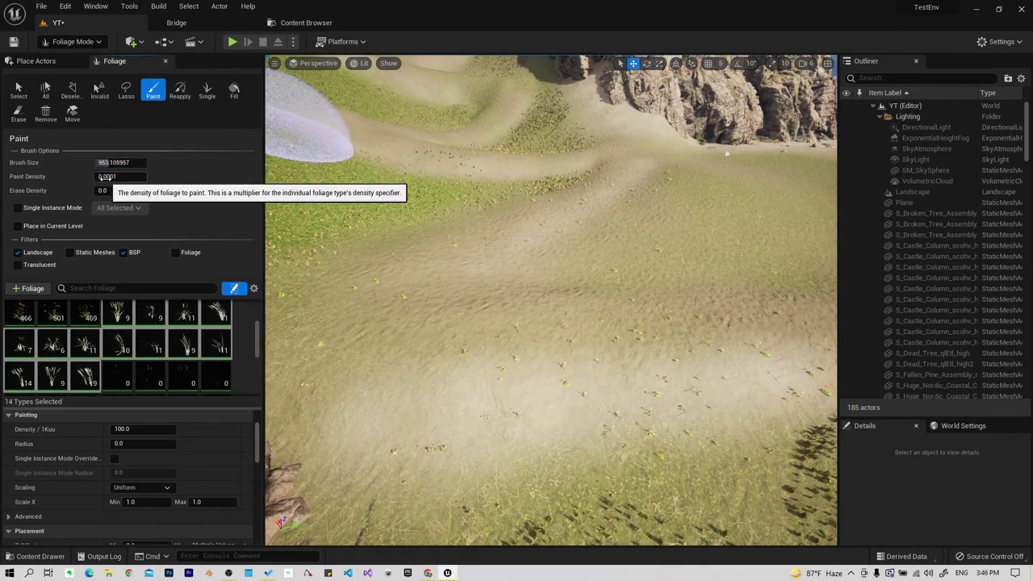
pyautogui.click(115, 177)
pyautogui.write('0.0')
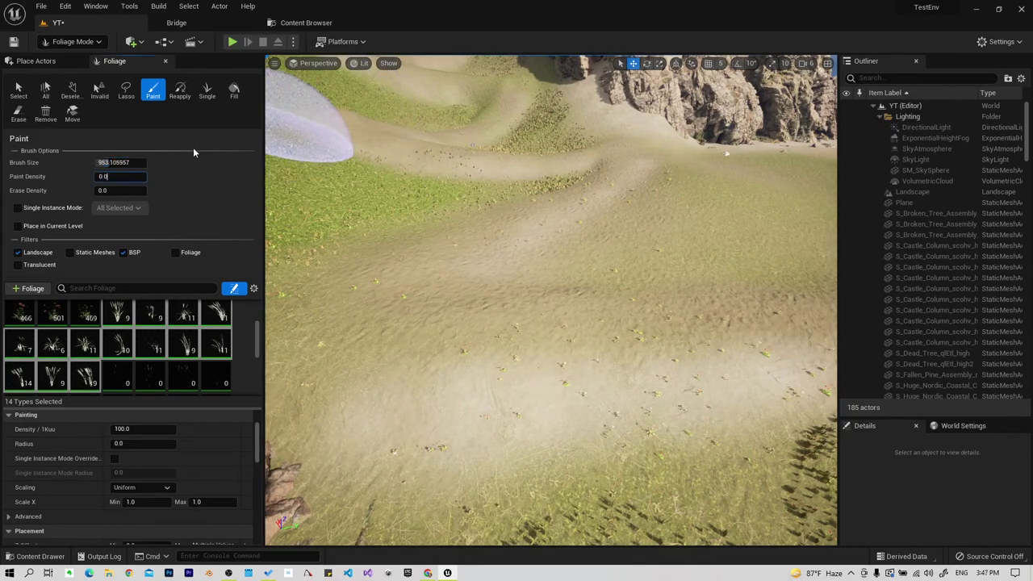
pyautogui.write('01')
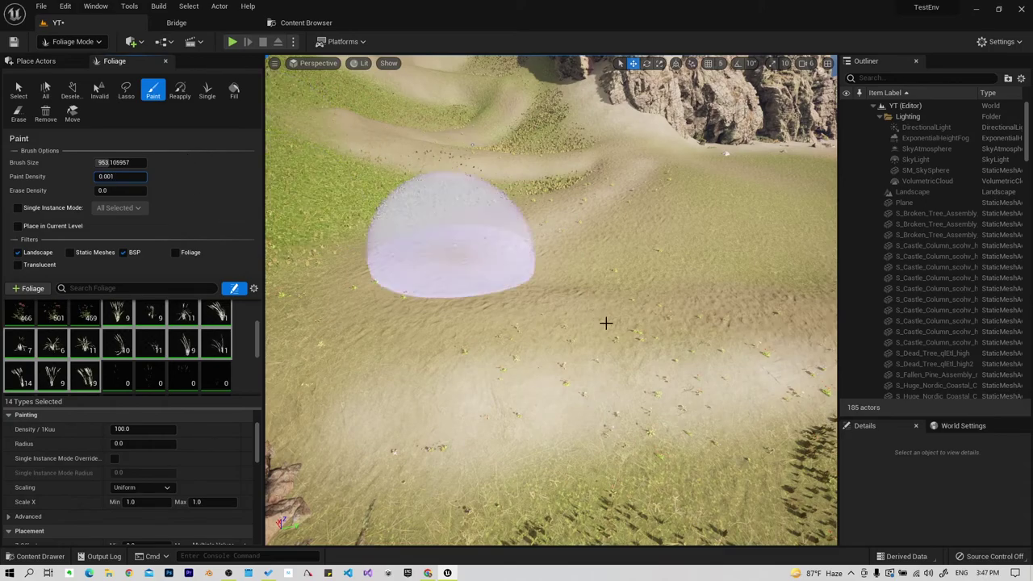
# Paint dry grass tufts along the sandy path and the right-hand slope.
pyautogui.moveTo(559, 331); pyautogui.dragTo(427, 304)
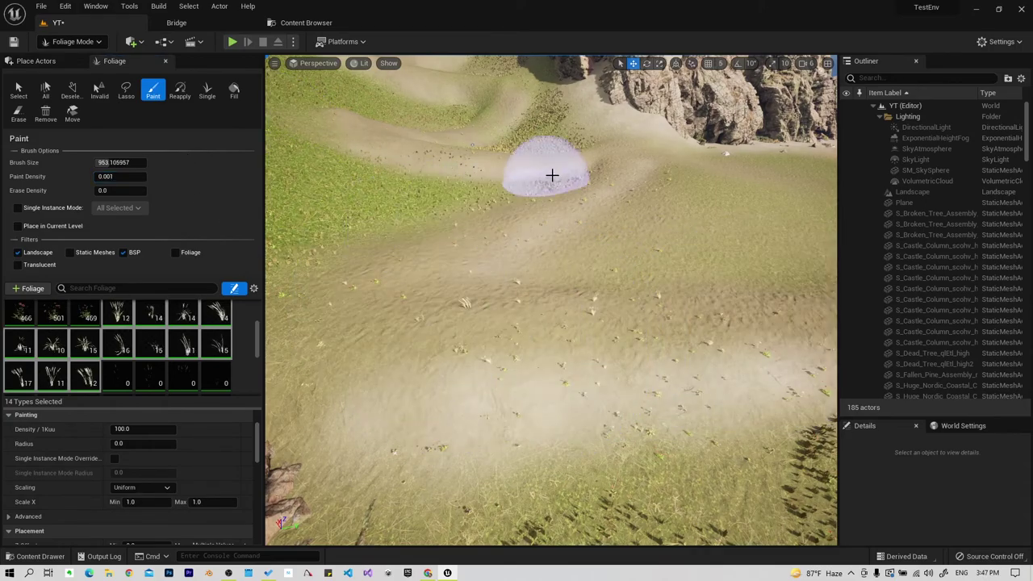
pyautogui.moveTo(554, 238)
pyautogui.mouseDown(button='right')
pyautogui.moveTo(618, 280)
pyautogui.moveTo(622, 266)
pyautogui.mouseUp(button='right')
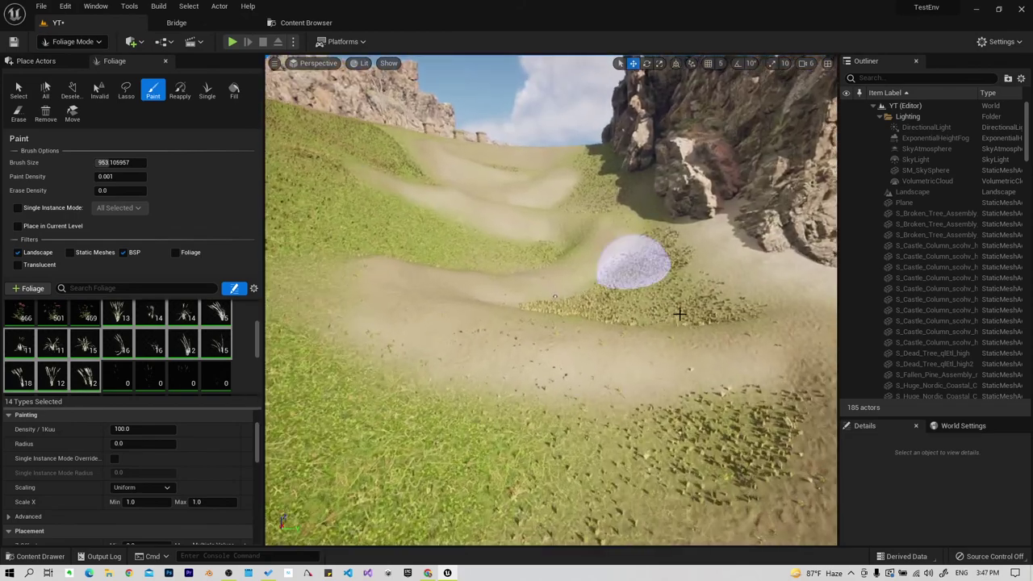
pyautogui.moveTo(715, 345)
pyautogui.mouseDown()
pyautogui.moveTo(490, 331)
pyautogui.moveTo(477, 283)
pyautogui.moveTo(590, 251)
pyautogui.mouseUp()
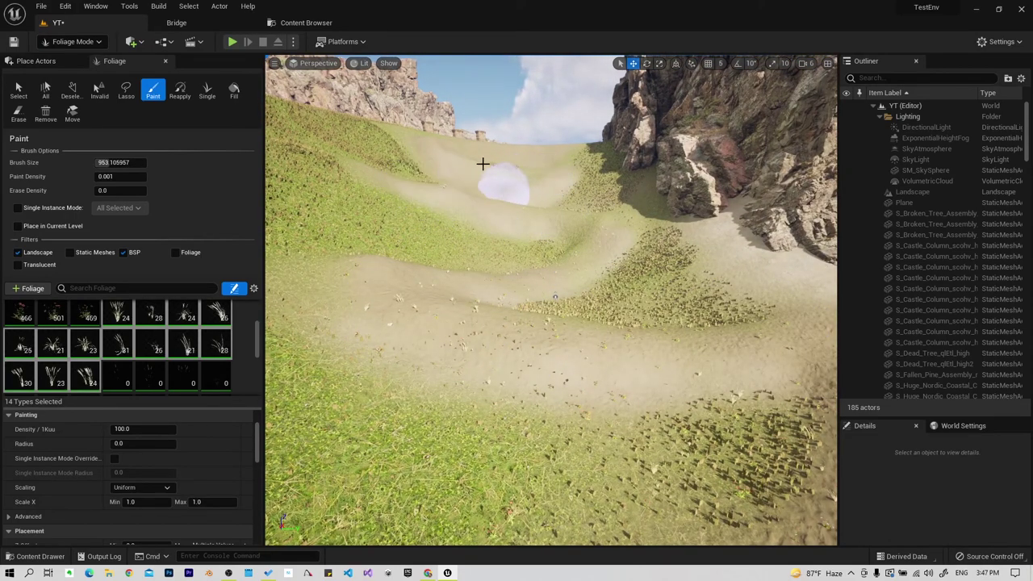
pyautogui.moveTo(422, 167); pyautogui.dragTo(581, 230, button='right')
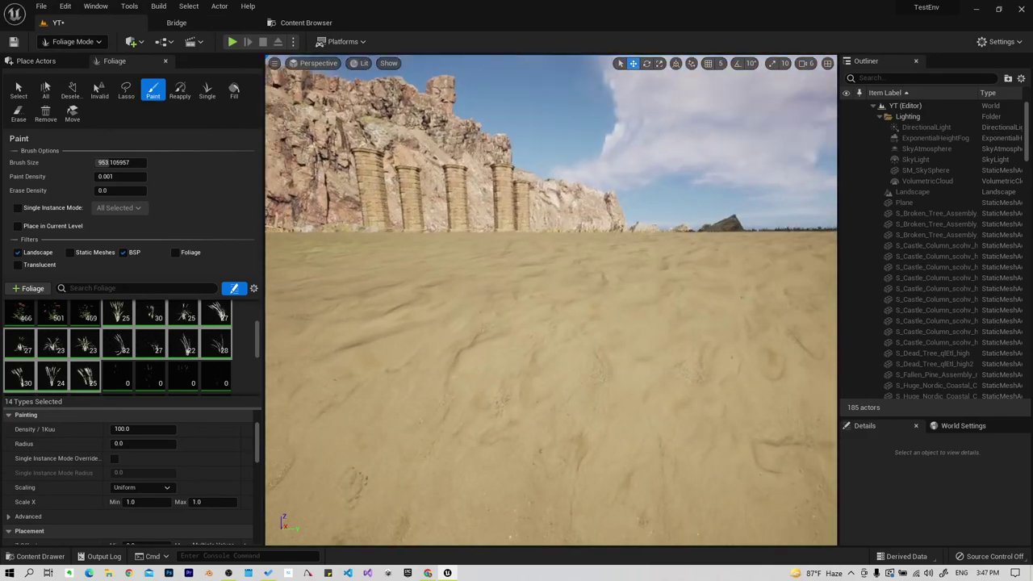
# Paint tufts across the grass patch near the stone columns and dead trees.
pyautogui.moveTo(645, 338); pyautogui.dragTo(645, 338, button='right')
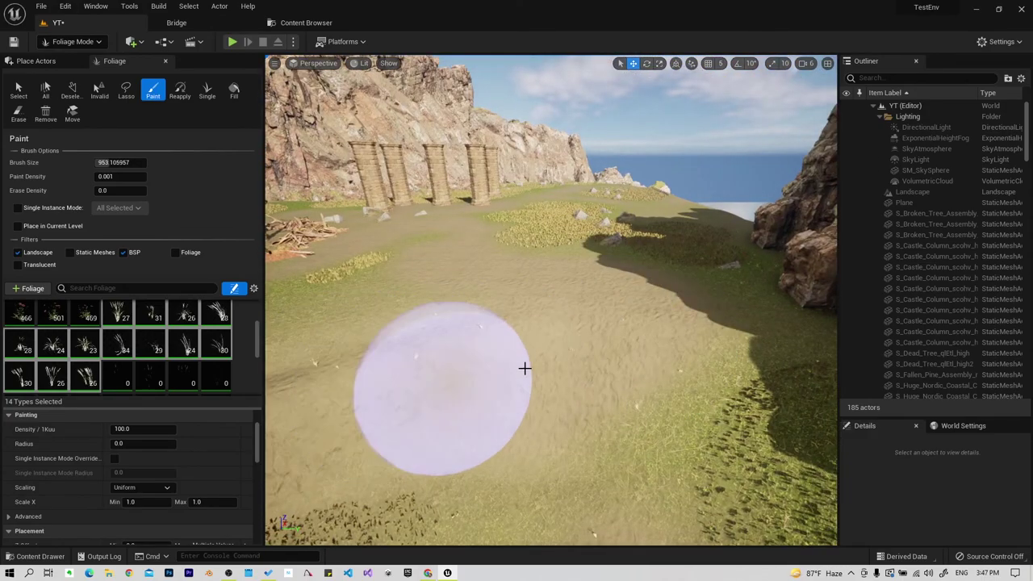
pyautogui.moveTo(403, 424); pyautogui.dragTo(402, 424, button='right')
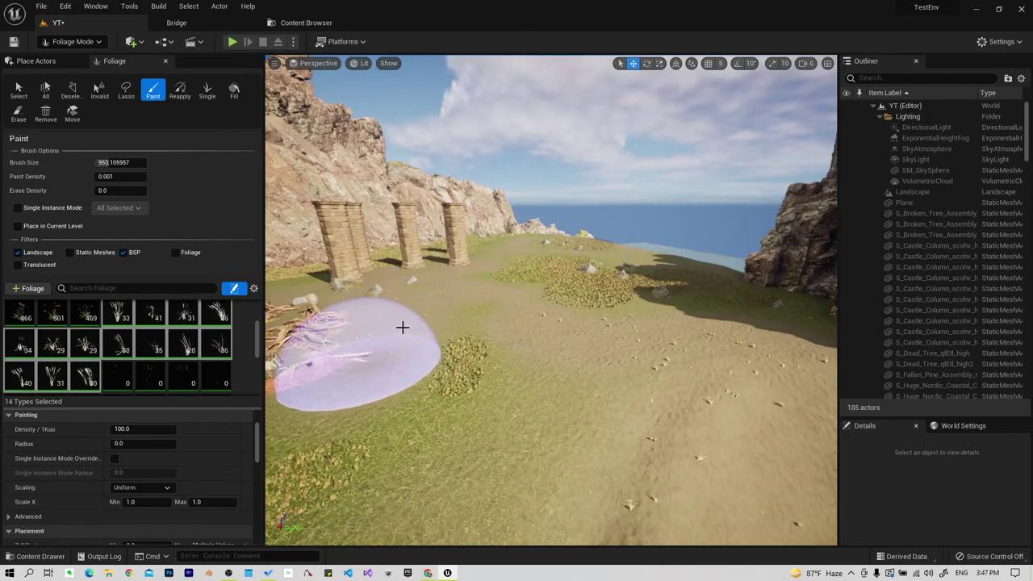
pyautogui.moveTo(403, 327); pyautogui.dragTo(403, 327, button='right')
pyautogui.moveTo(524, 276); pyautogui.dragTo(525, 276, button='right')
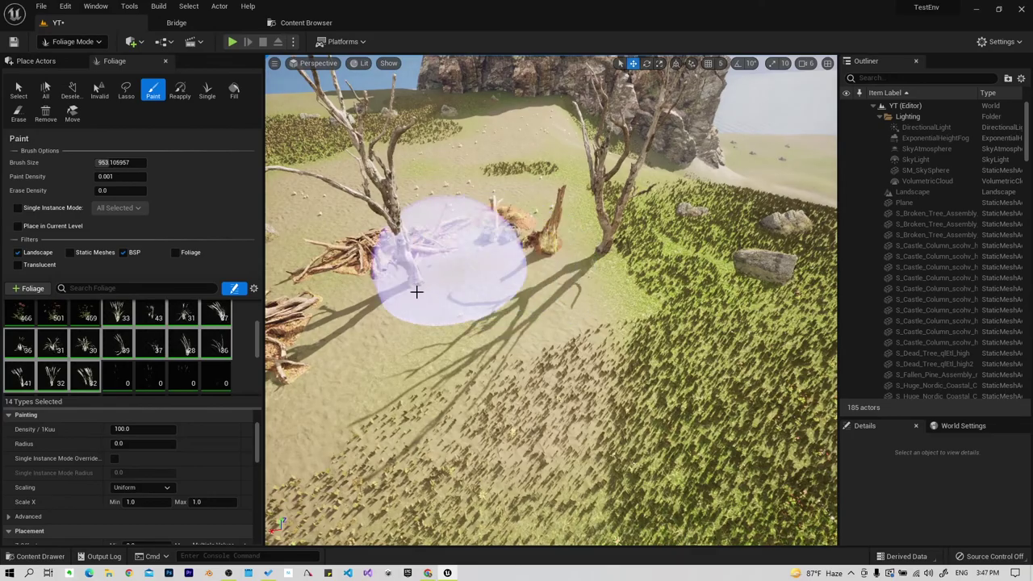
pyautogui.moveTo(288, 359); pyautogui.dragTo(369, 367, button='right')
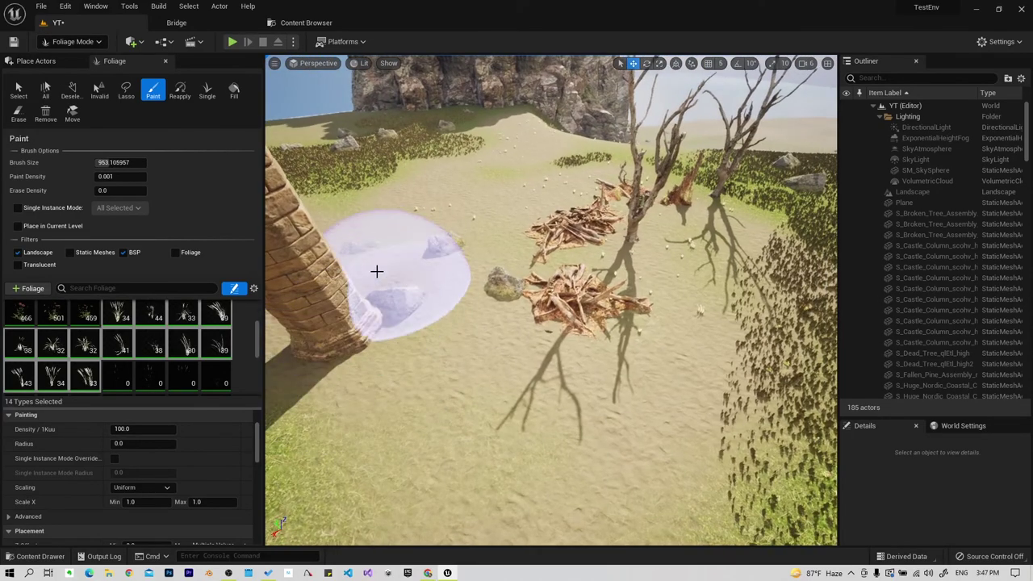
pyautogui.moveTo(520, 296); pyautogui.dragTo(505, 310, button='right')
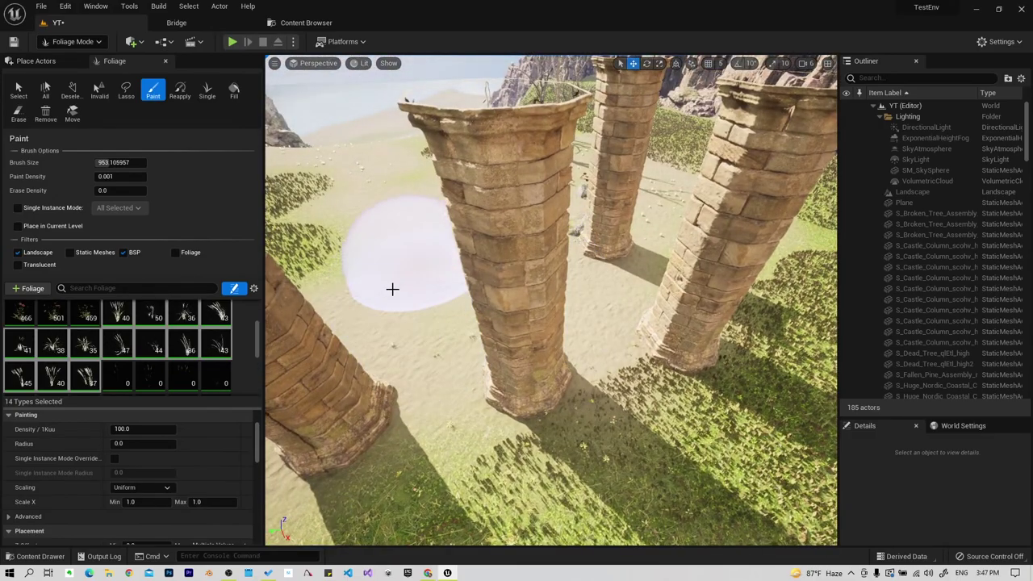
pyautogui.moveTo(393, 289); pyautogui.dragTo(503, 311, button='right')
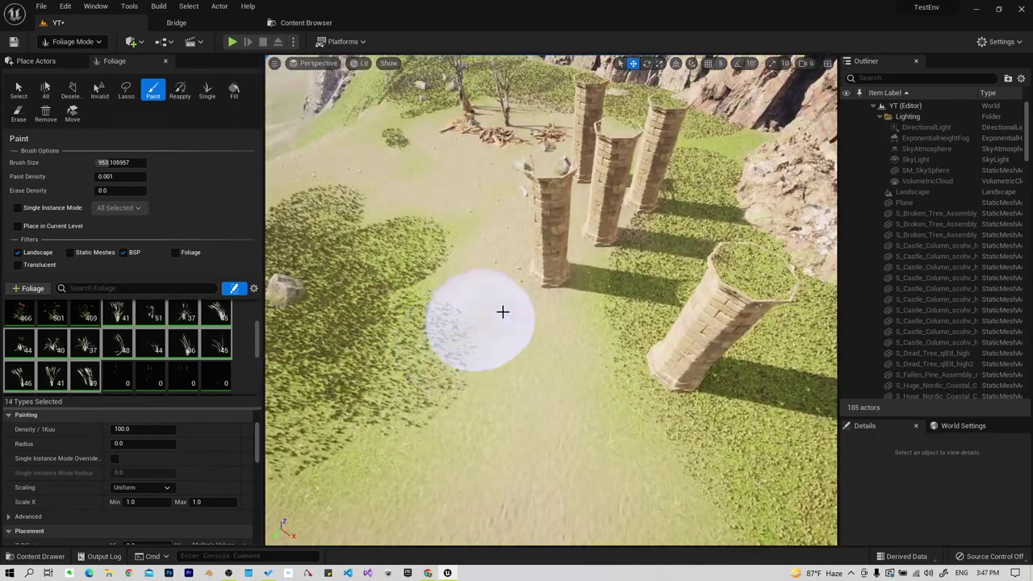
pyautogui.moveTo(590, 436)
pyautogui.mouseDown(button='right')
pyautogui.moveTo(631, 322)
pyautogui.moveTo(554, 307)
pyautogui.mouseUp(button='right')
pyautogui.moveTo(406, 242); pyautogui.dragTo(759, 148)
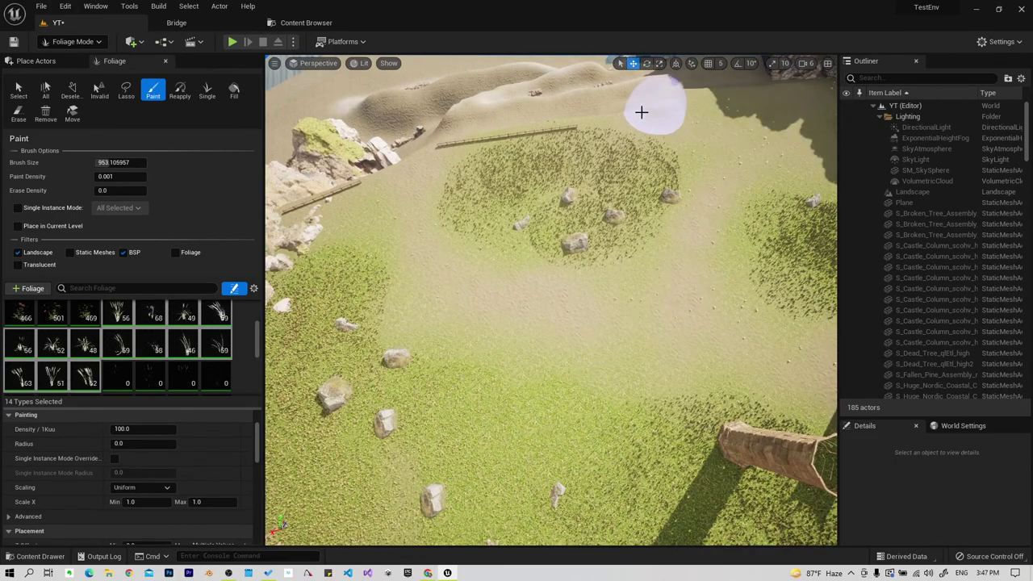
pyautogui.moveTo(416, 188)
pyautogui.mouseDown(button='right')
pyautogui.moveTo(379, 242)
pyautogui.moveTo(363, 243)
pyautogui.mouseUp(button='right')
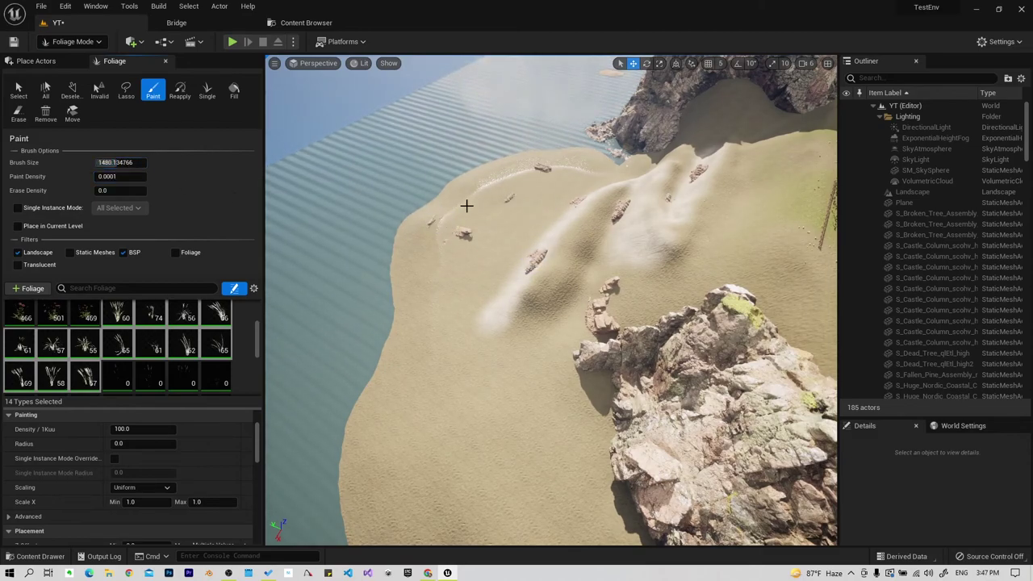
# Paint a sparse trail of dry grass tufts across the sand dunes.
pyautogui.moveTo(490, 364)
pyautogui.mouseDown()
pyautogui.moveTo(551, 468)
pyautogui.moveTo(564, 290)
pyautogui.mouseUp()
pyautogui.moveTo(520, 257); pyautogui.dragTo(524, 267, button='right')
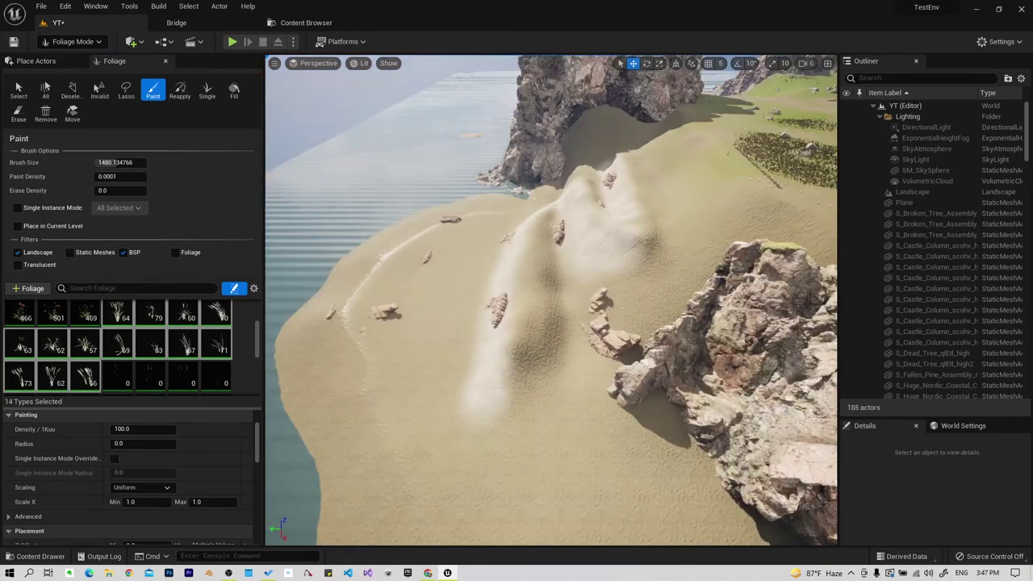
pyautogui.moveTo(551, 301)
pyautogui.mouseDown(button='right')
pyautogui.moveTo(516, 307)
pyautogui.moveTo(416, 198)
pyautogui.mouseUp(button='right')
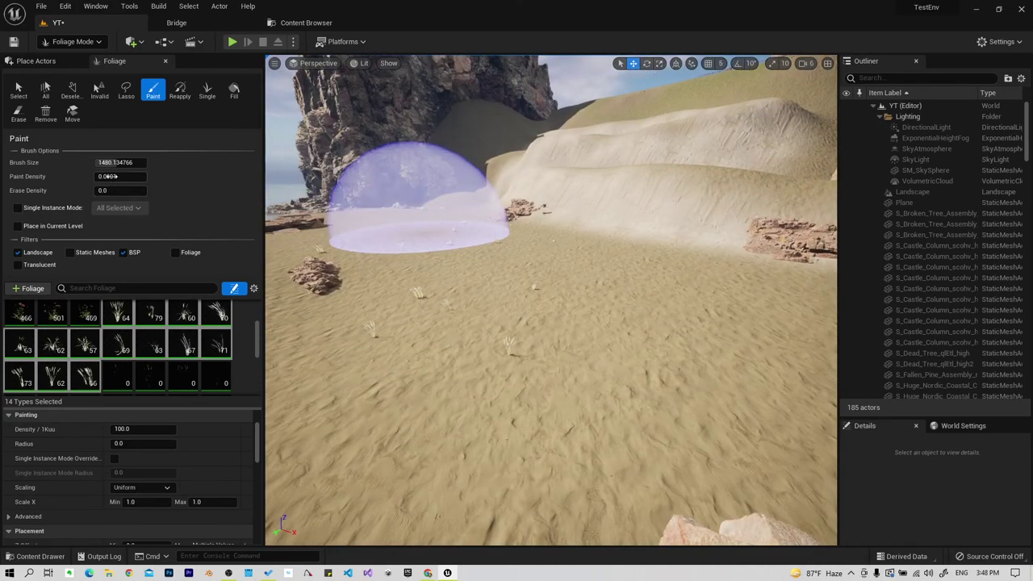
# Undo the stroke by the rock, shrink the brush to about 254, and set paint density 0.045.
pyautogui.moveTo(113, 162); pyautogui.dragTo(80, 163)
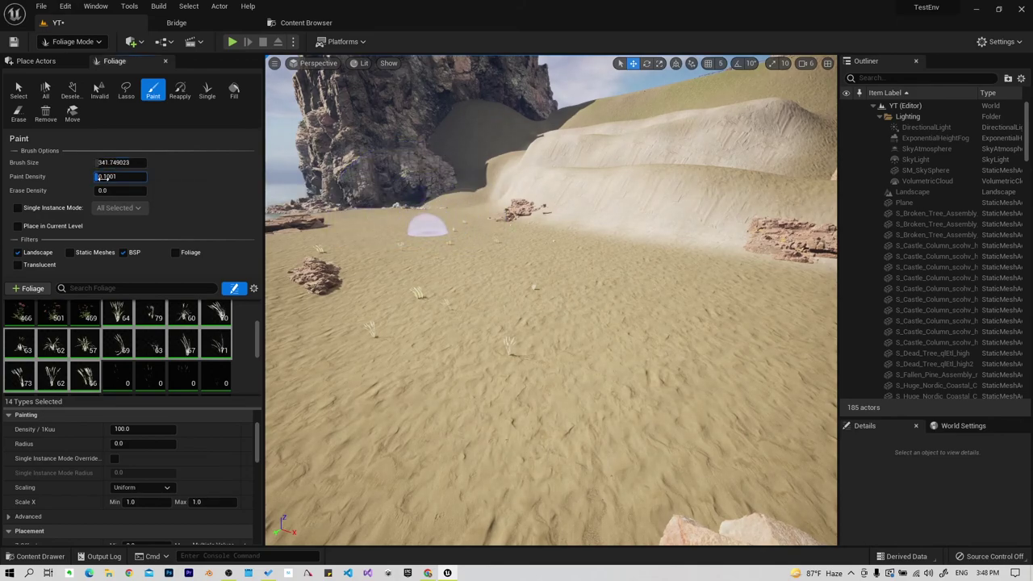
pyautogui.moveTo(365, 219)
pyautogui.mouseDown(button='right')
pyautogui.moveTo(554, 208)
pyautogui.moveTo(452, 242)
pyautogui.moveTo(493, 298)
pyautogui.mouseUp(button='right')
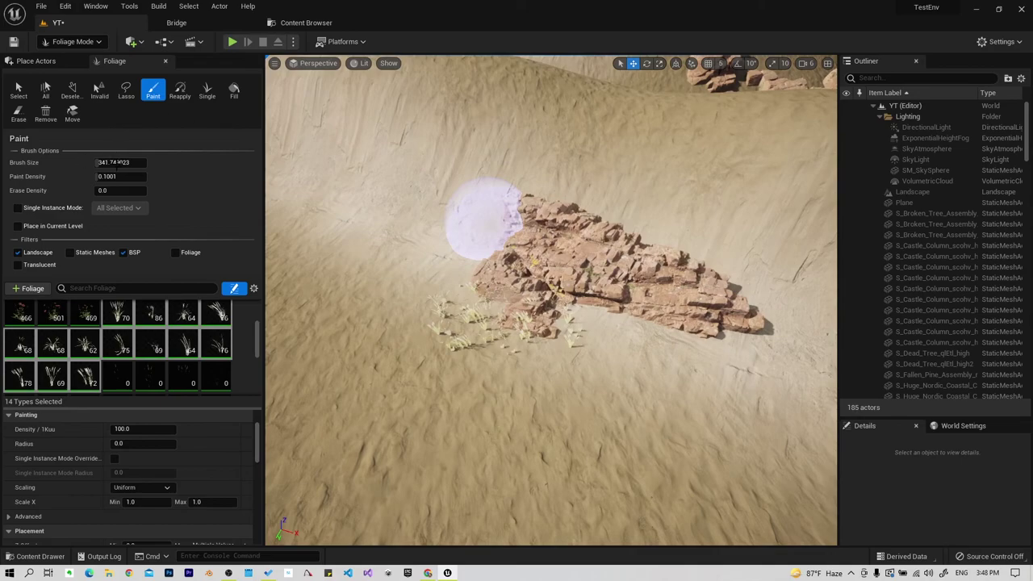
pyautogui.hotkey('ctrl', 'z')
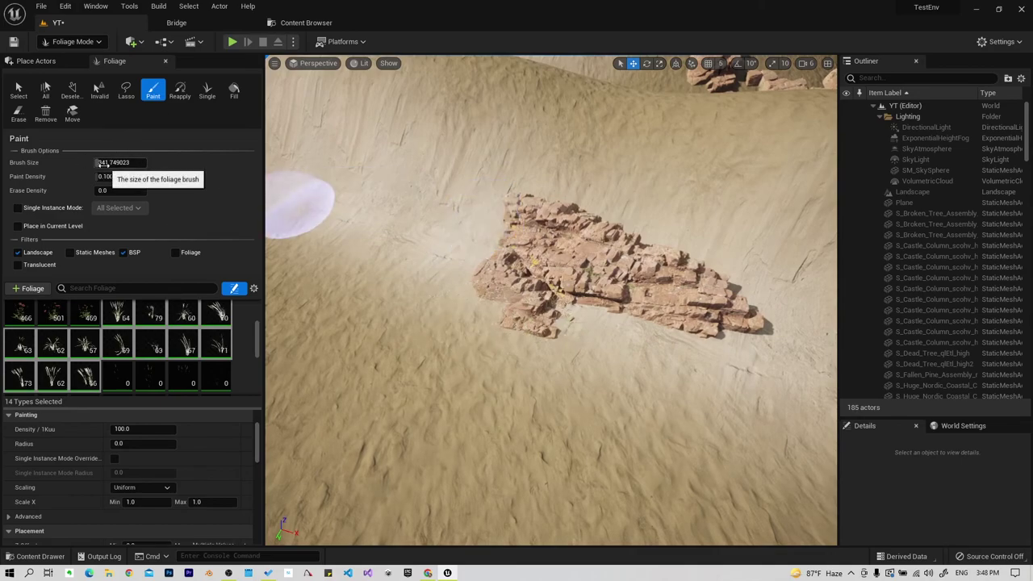
pyautogui.moveTo(121, 162); pyautogui.dragTo(104, 162)
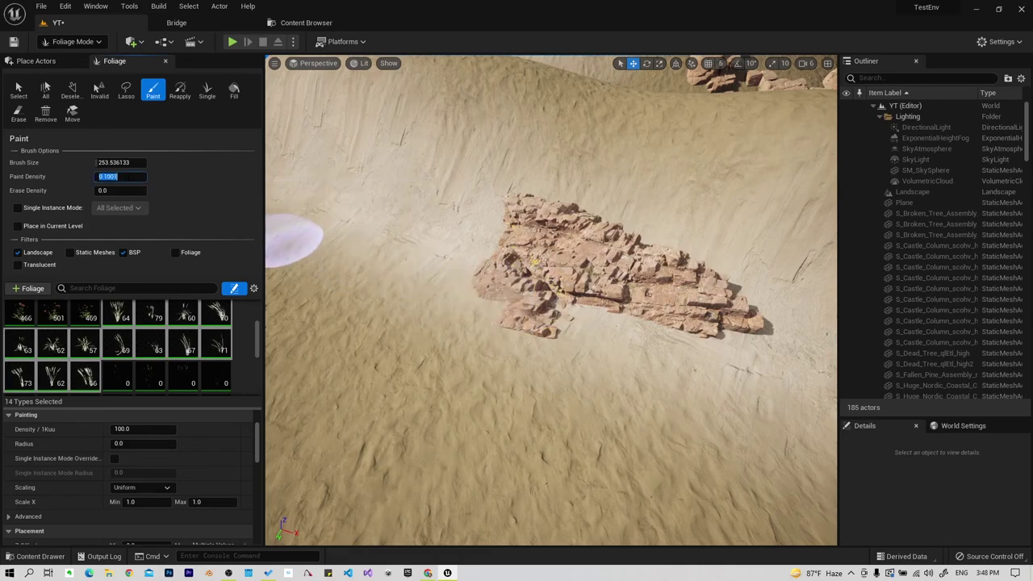
pyautogui.write('0')
pyautogui.write('.045')
pyautogui.press('Return')
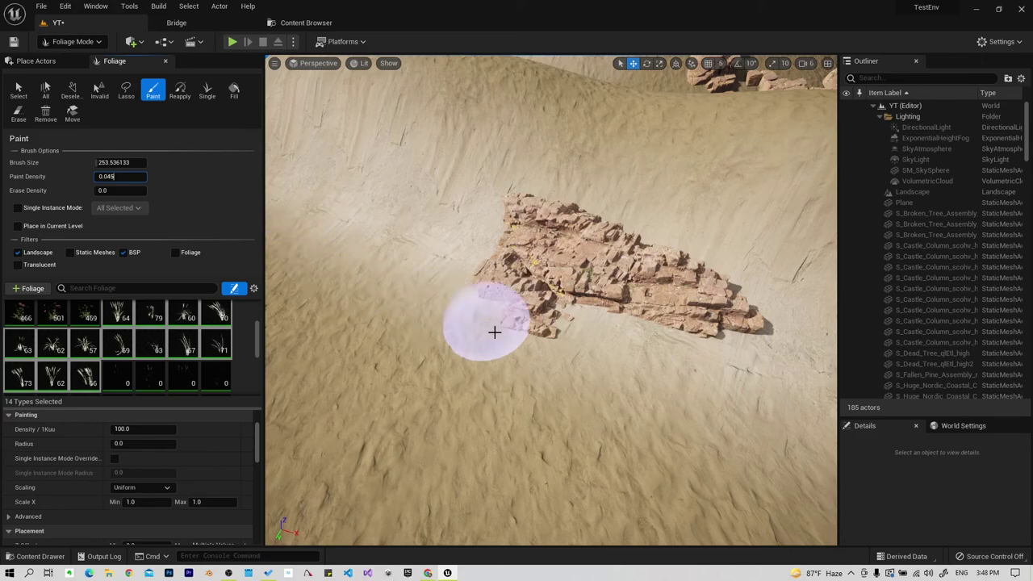
# Paint dry grass tufts around the base of the rock outcrop and inspect the clumps closely.
pyautogui.moveTo(493, 330); pyautogui.dragTo(554, 317)
pyautogui.moveTo(553, 317); pyautogui.dragTo(633, 281, button='right')
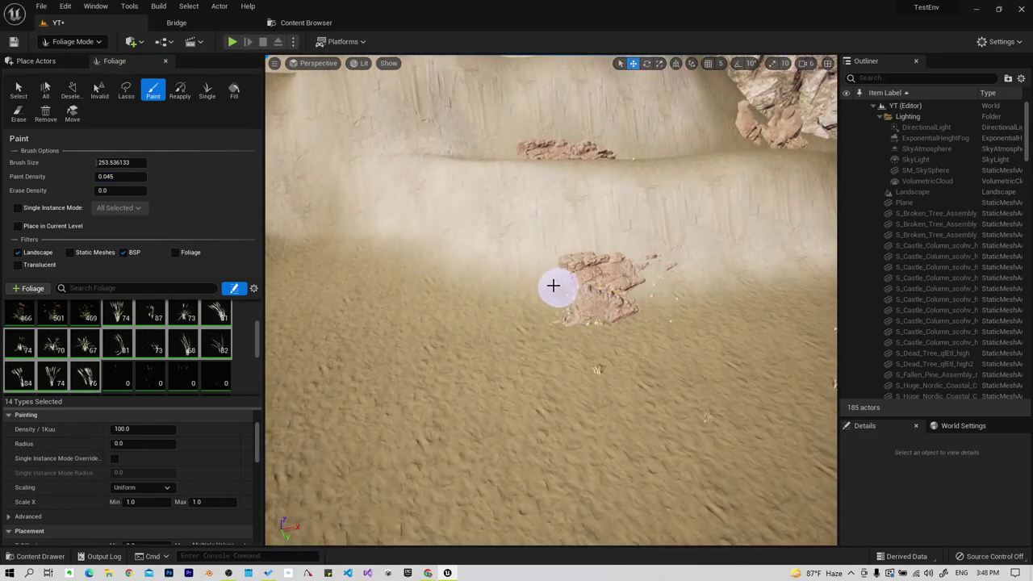
pyautogui.moveTo(538, 142); pyautogui.dragTo(541, 138, button='right')
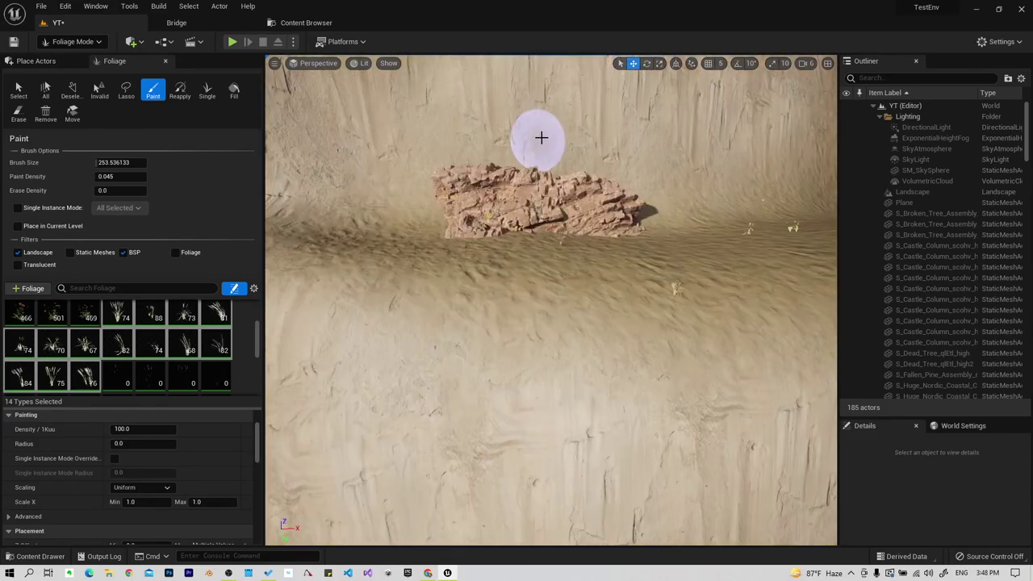
pyautogui.moveTo(457, 208)
pyautogui.mouseDown()
pyautogui.moveTo(484, 231)
pyautogui.moveTo(605, 230)
pyautogui.mouseUp()
pyautogui.moveTo(604, 231); pyautogui.dragTo(581, 242, button='right')
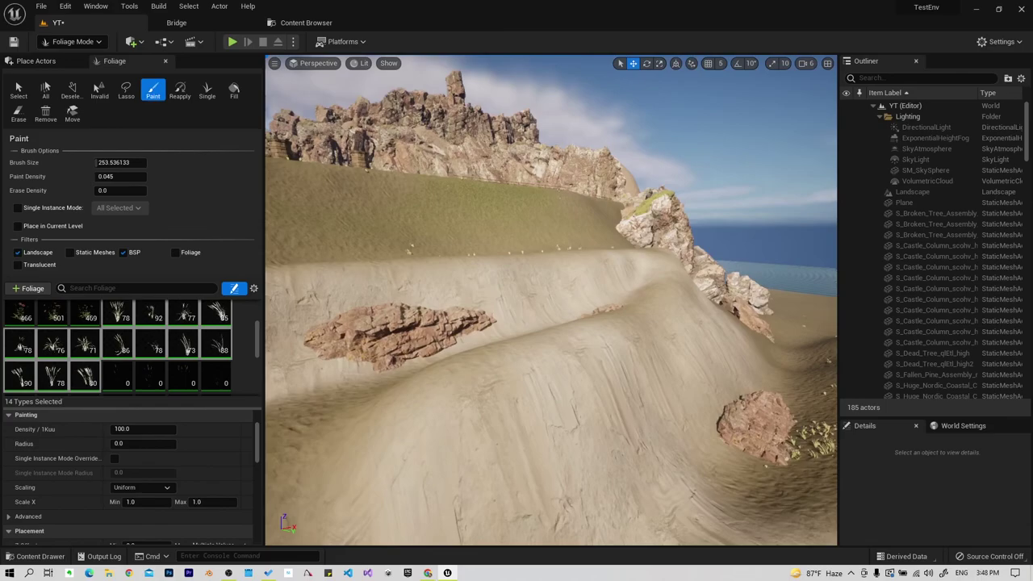
pyautogui.moveTo(554, 330); pyautogui.dragTo(557, 327, button='right')
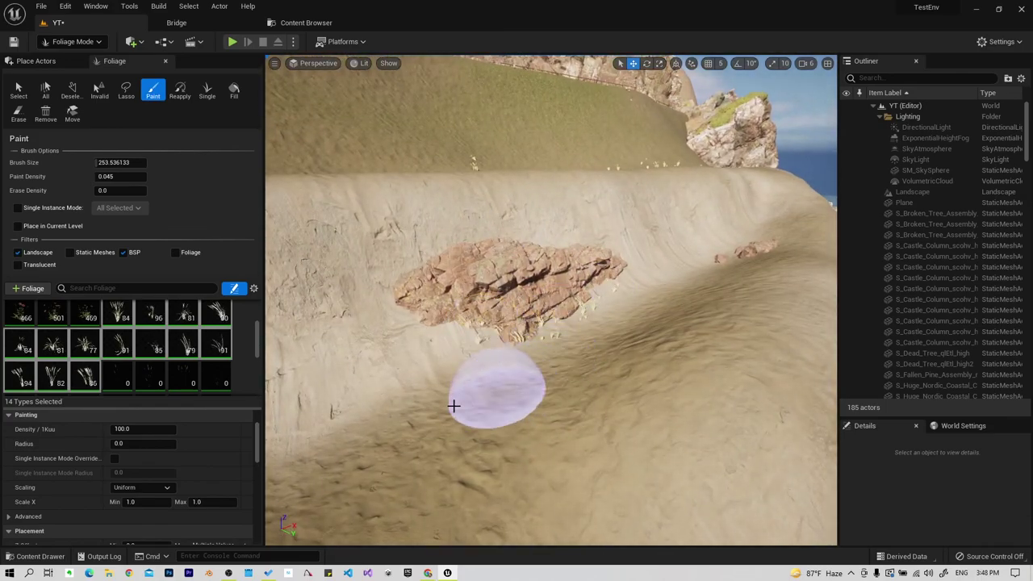
pyautogui.moveTo(453, 406); pyautogui.dragTo(457, 401, button='right')
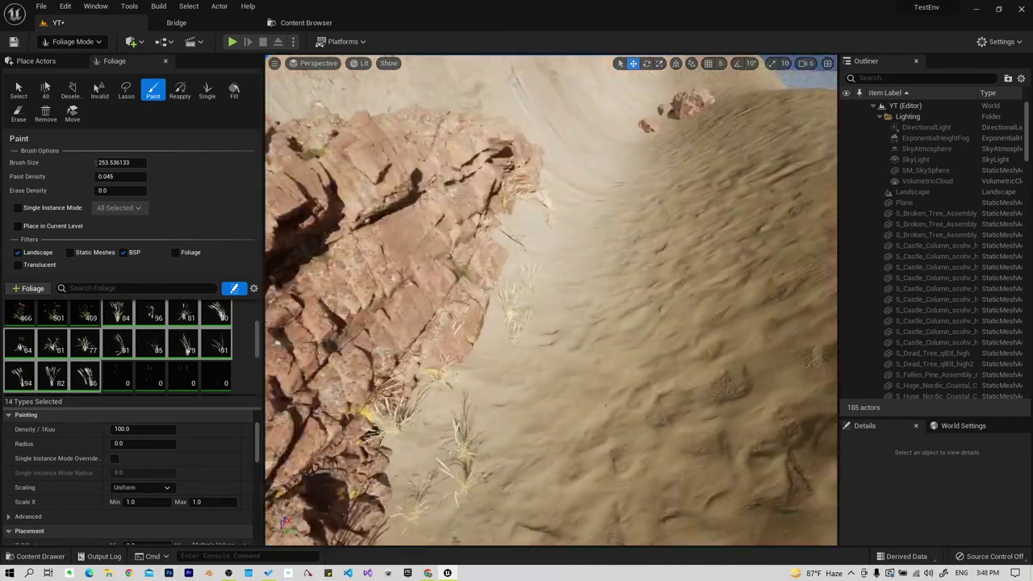
pyautogui.moveTo(552, 300)
pyautogui.mouseDown(button='right')
pyautogui.moveTo(521, 418)
pyautogui.moveTo(513, 402)
pyautogui.moveTo(488, 406)
pyautogui.mouseUp(button='right')
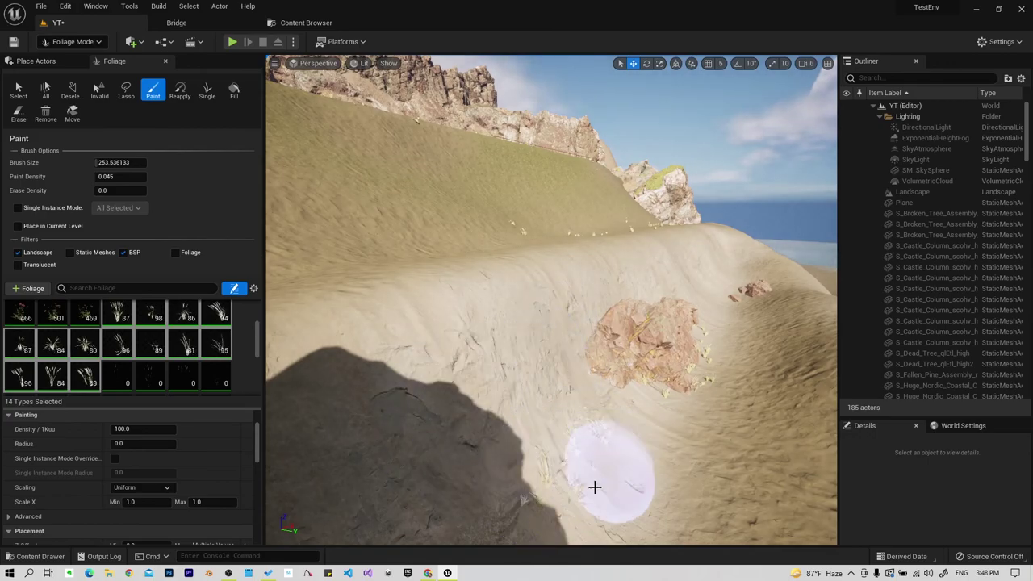
pyautogui.moveTo(594, 486); pyautogui.dragTo(528, 497, button='right')
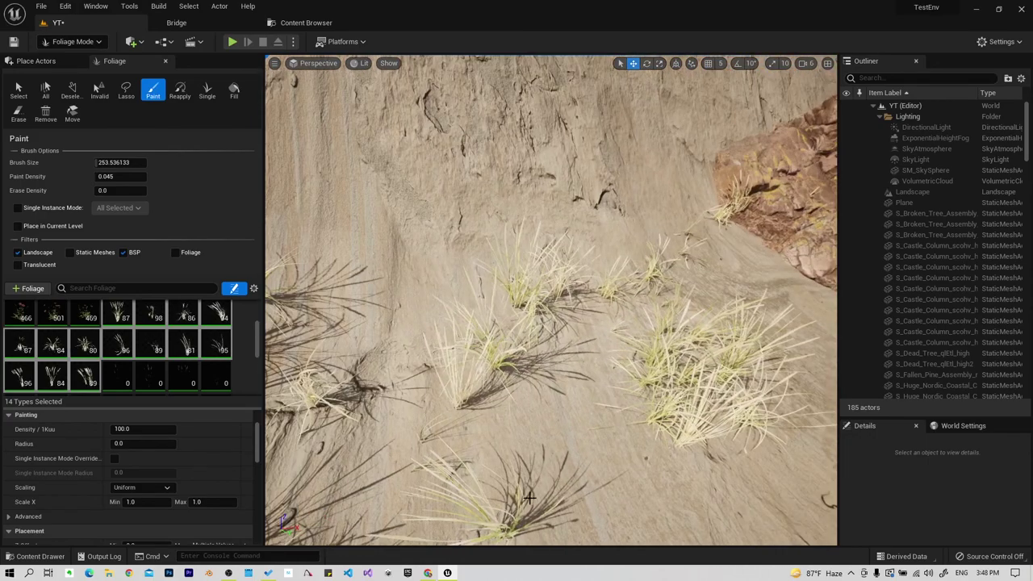
# Turn off Align to Normal for the dry grass and erase the tilted clumps.
pyautogui.scroll(-2, 115, 497)
pyautogui.scroll(-1, 113, 487)
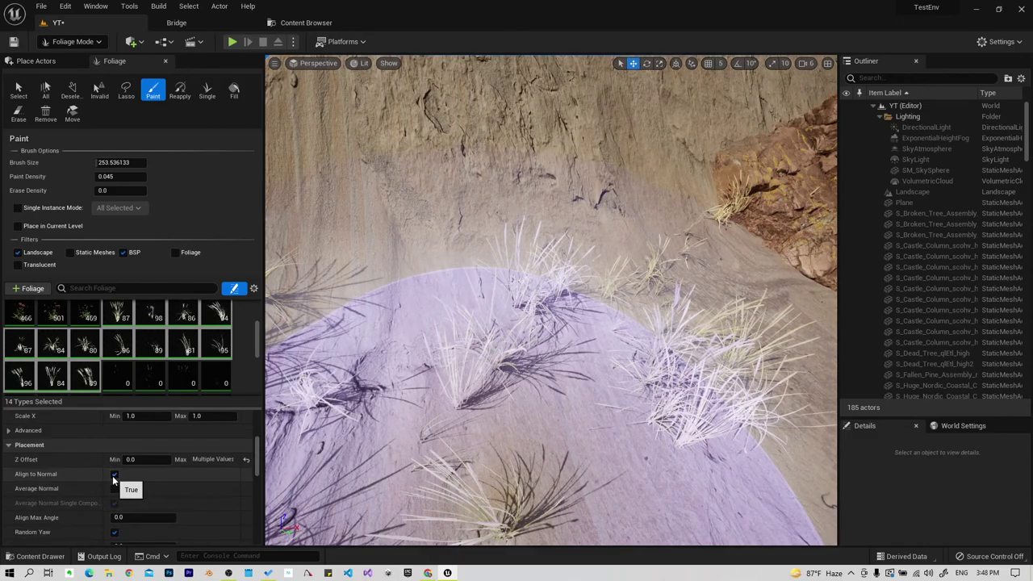
pyautogui.click(112, 475)
pyautogui.keyDown('shift'); pyautogui.moveTo(388, 490); pyautogui.dragTo(424, 345); pyautogui.keyUp('shift')
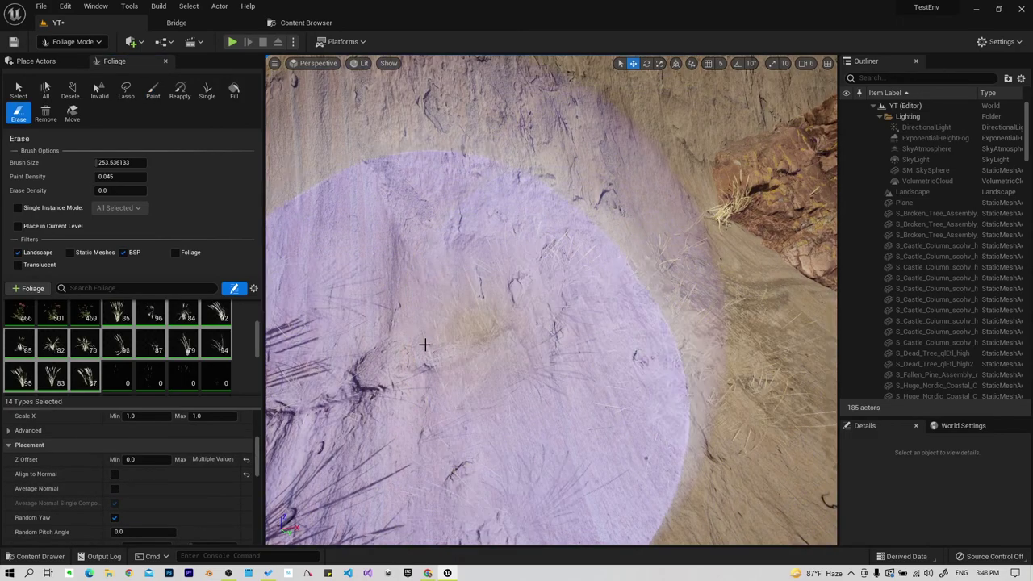
pyautogui.moveTo(524, 352); pyautogui.dragTo(506, 337, button='right')
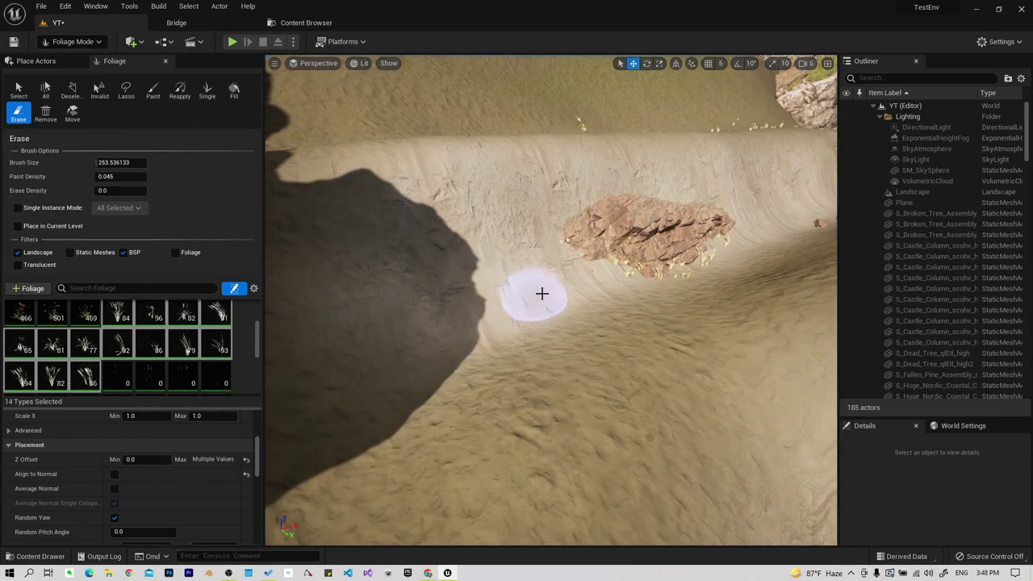
pyautogui.moveTo(525, 300)
pyautogui.mouseDown(button='right')
pyautogui.moveTo(526, 242)
pyautogui.moveTo(532, 266)
pyautogui.moveTo(584, 278)
pyautogui.mouseUp(button='right')
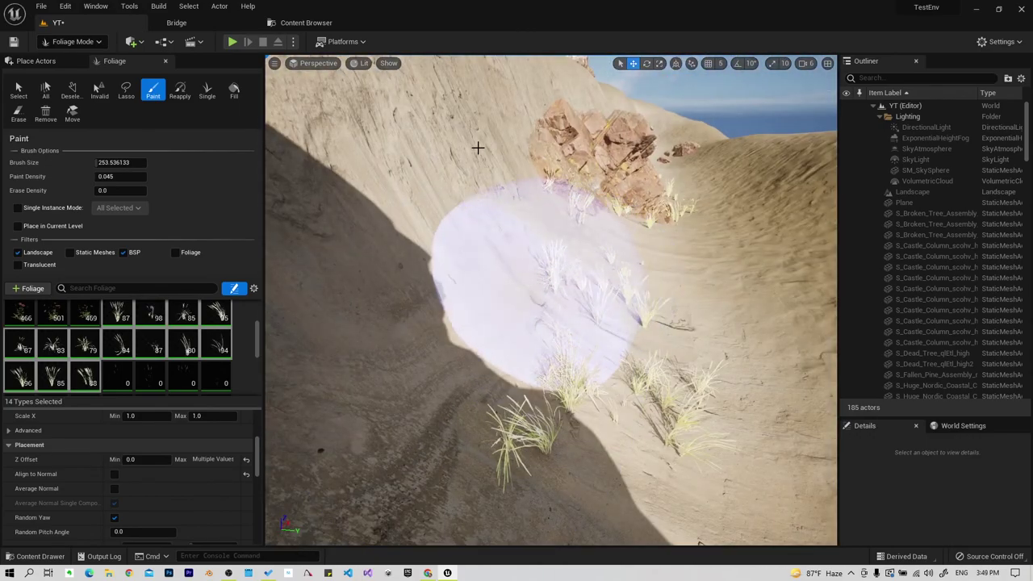
# Paint extra upright dry grass tufts on the sand ridge slope, then fly to the rocky cliff.
pyautogui.moveTo(584, 279); pyautogui.dragTo(573, 301, button='right')
pyautogui.moveTo(550, 219); pyautogui.dragTo(550, 219, button='right')
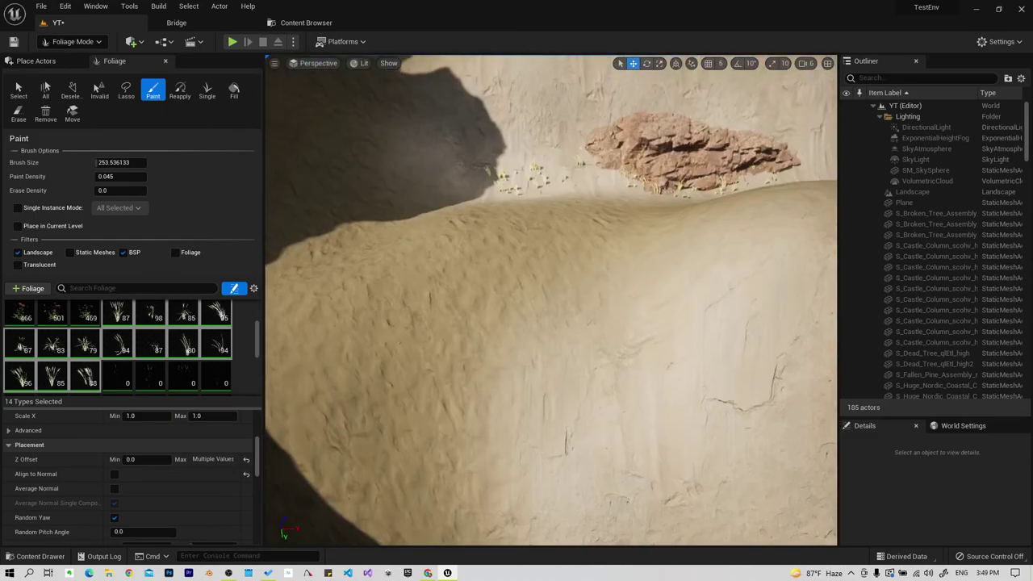
pyautogui.moveTo(498, 193); pyautogui.dragTo(499, 194, button='right')
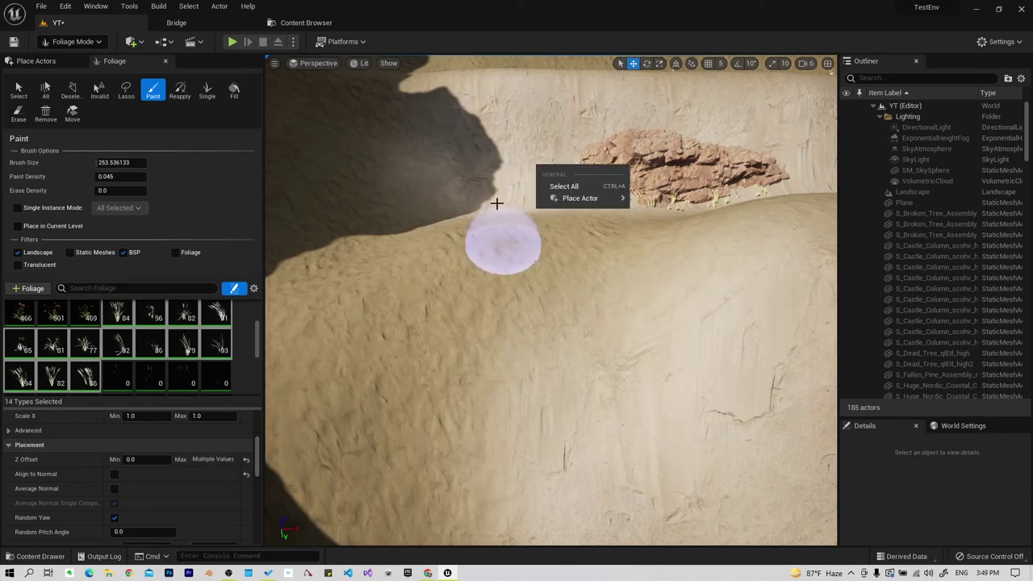
pyautogui.moveTo(495, 202); pyautogui.dragTo(509, 203, button='right')
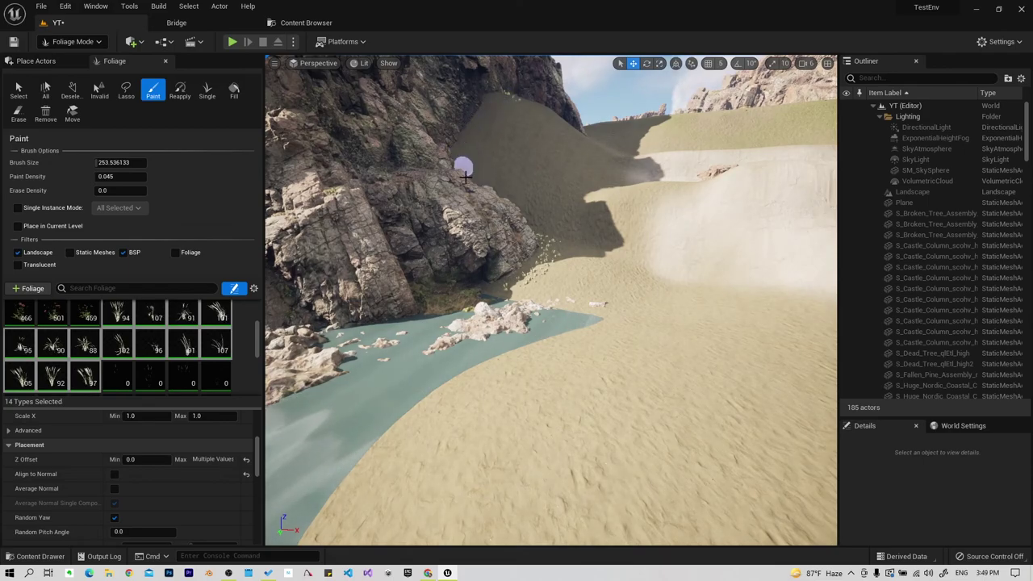
pyautogui.moveTo(495, 166); pyautogui.dragTo(429, 364, button='right')
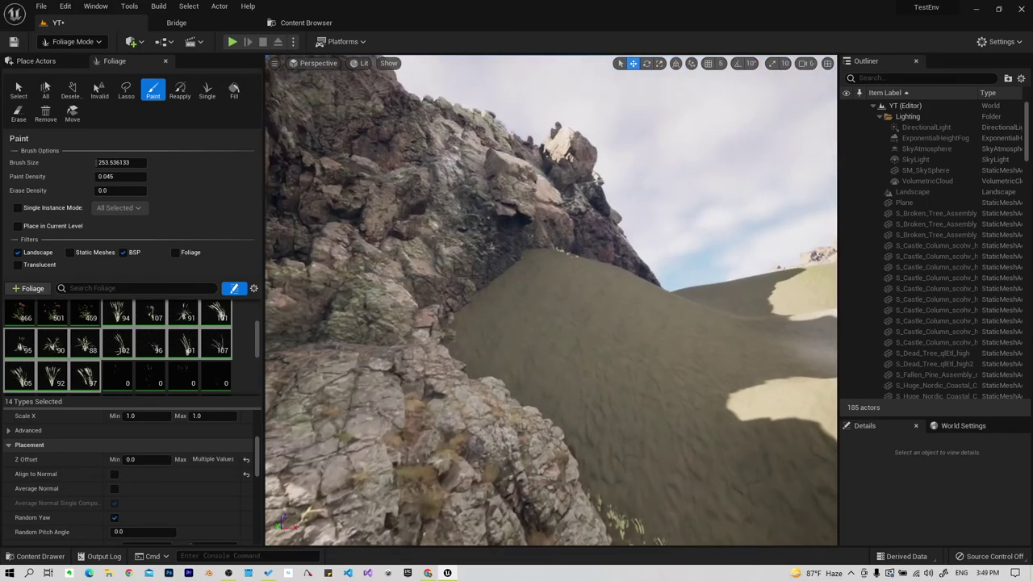
# Set the foliage Ground Slope Angle Max to 90.
pyautogui.scroll(-3, 168, 440)
pyautogui.scroll(-3, 161, 446)
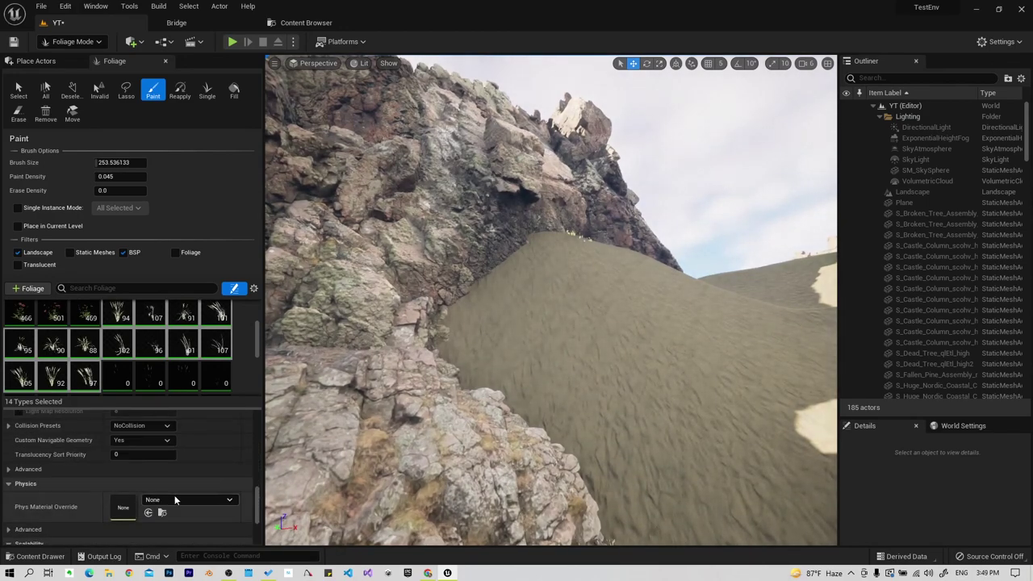
pyautogui.scroll(-2, 175, 494)
pyautogui.scroll(-1, 174, 494)
pyautogui.scroll(2, 175, 494)
pyautogui.scroll(2, 176, 489)
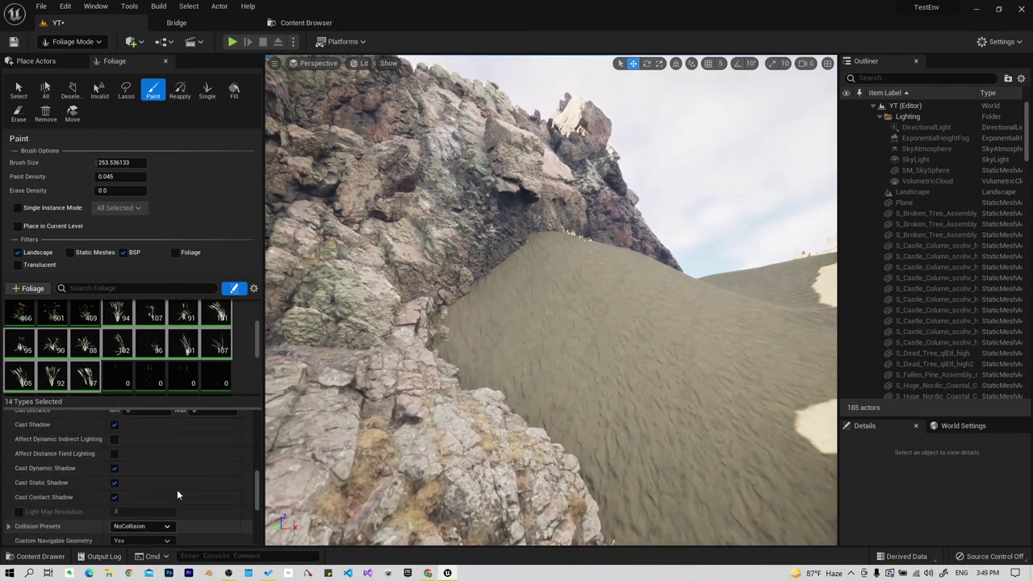
pyautogui.scroll(2, 177, 489)
pyautogui.scroll(2, 177, 487)
pyautogui.scroll(2, 177, 488)
pyautogui.write('90')
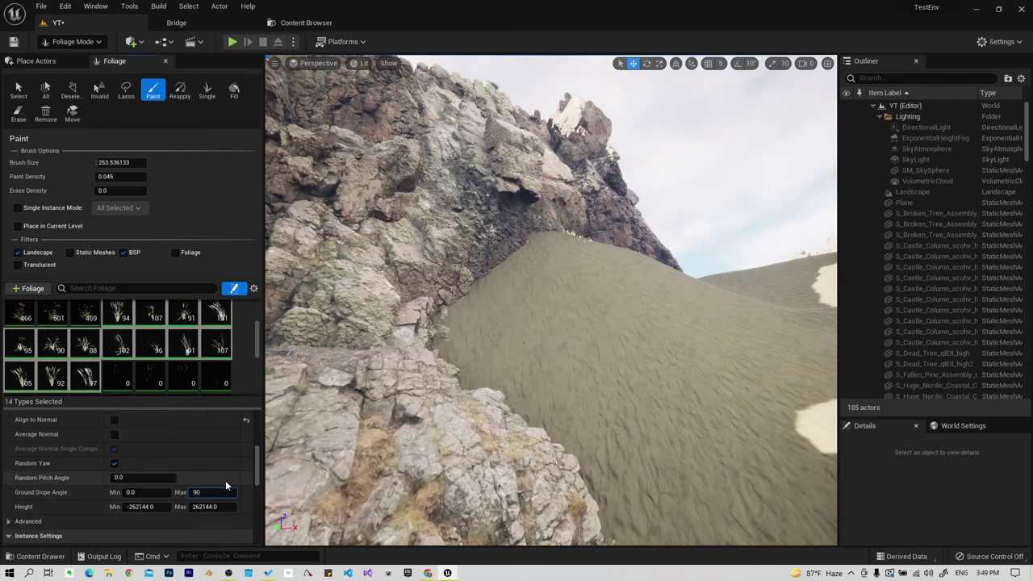
pyautogui.press('Return')
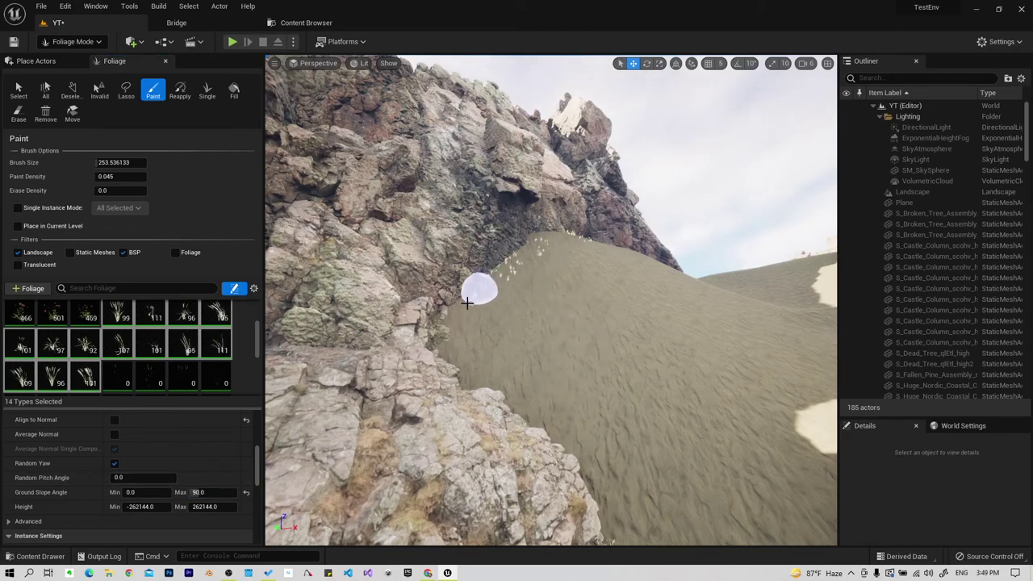
# Paint dry grass tufts along the sand edge at the cliff base.
pyautogui.moveTo(458, 386); pyautogui.dragTo(461, 341, button='right')
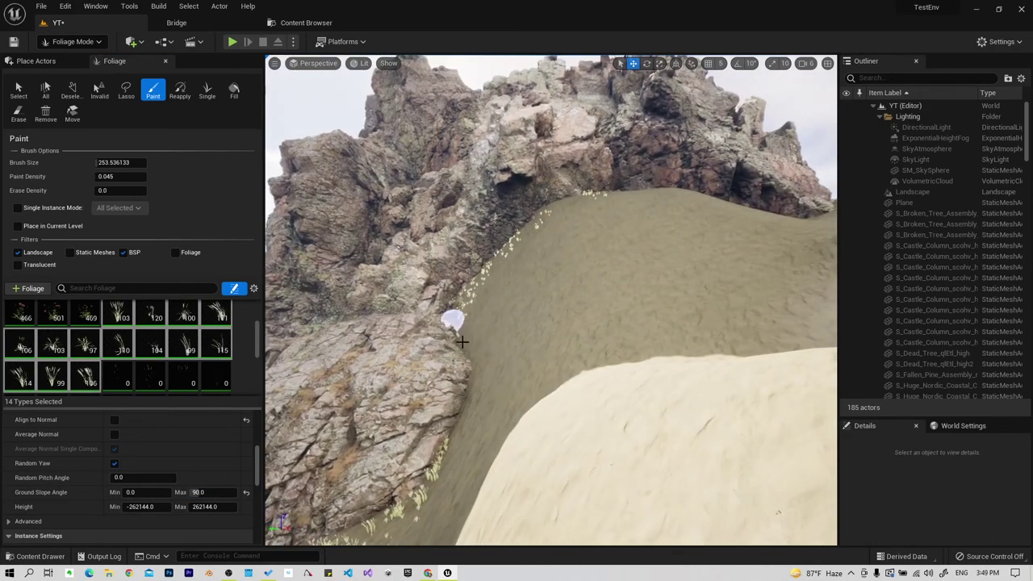
pyautogui.moveTo(565, 327); pyautogui.dragTo(642, 299, button='right')
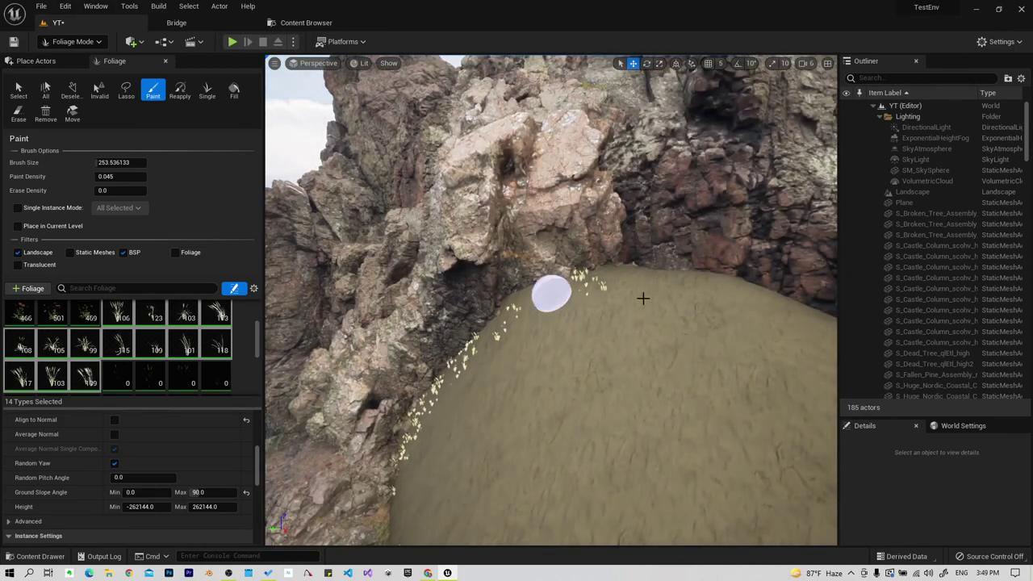
pyautogui.moveTo(642, 299); pyautogui.dragTo(645, 273)
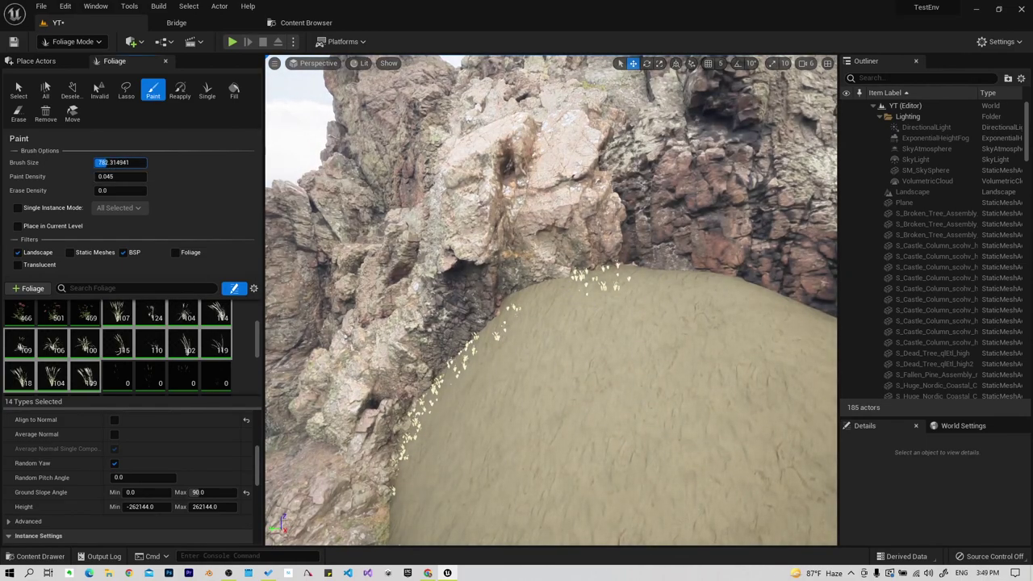
# Enlarge the brush, set Paint Density to 0.0005, and paint sparse dry grass on the sandy slope.
pyautogui.moveTo(121, 162); pyautogui.dragTo(246, 164)
pyautogui.press('Tab')
pyautogui.write('0')
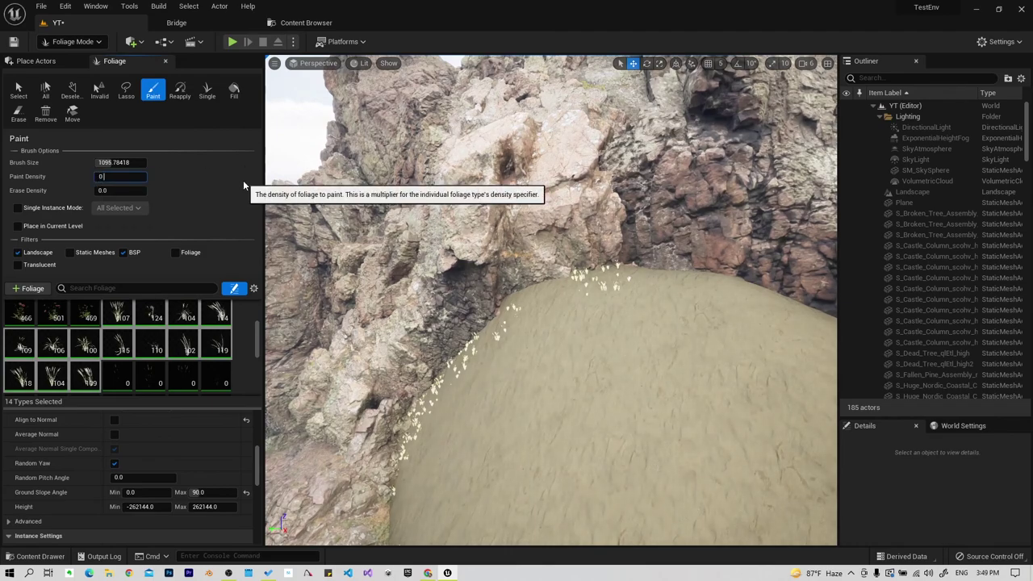
pyautogui.write('.00')
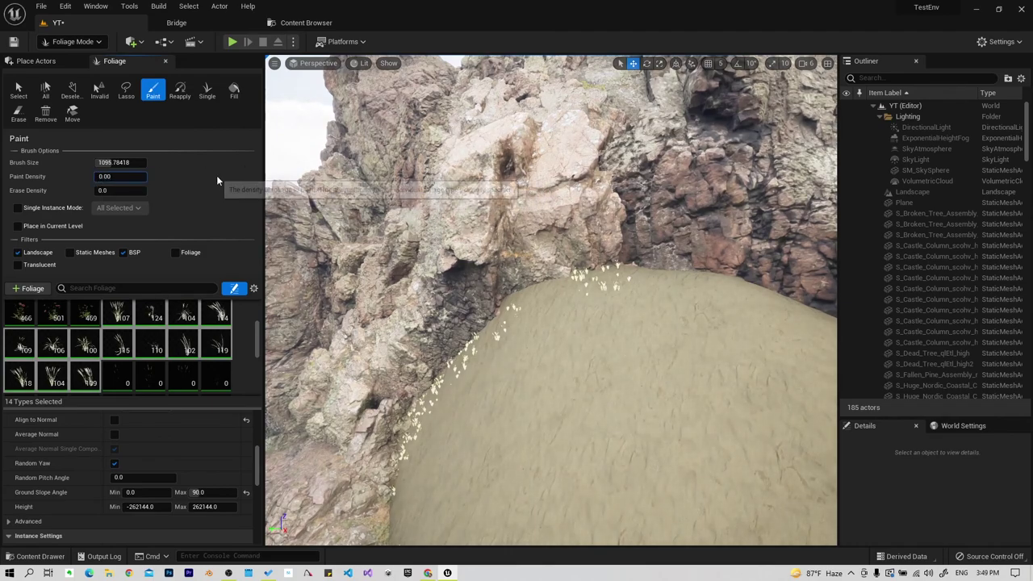
pyautogui.write('05')
pyautogui.moveTo(512, 328); pyautogui.dragTo(682, 312)
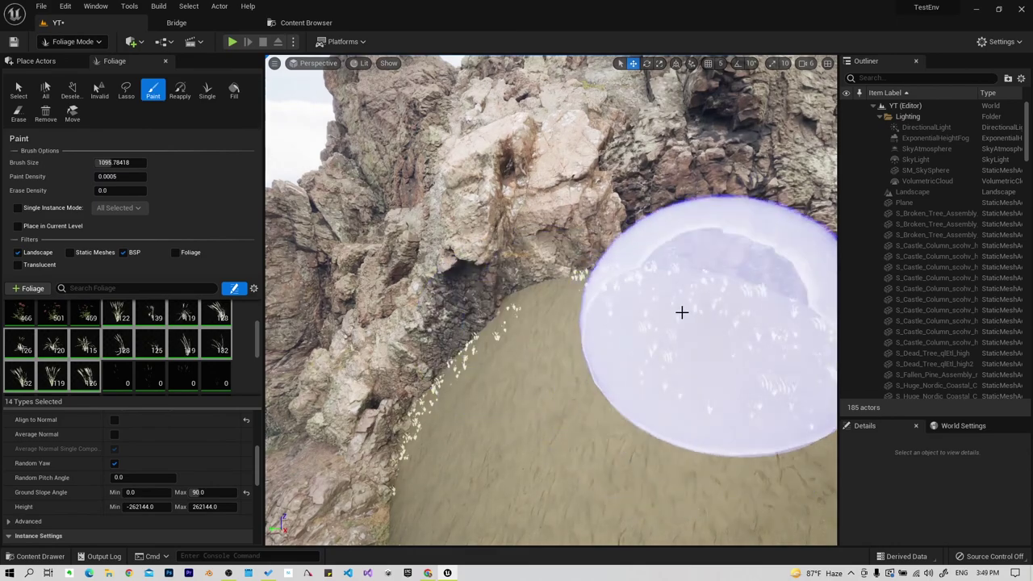
pyautogui.moveTo(681, 312); pyautogui.dragTo(246, 256, button='right')
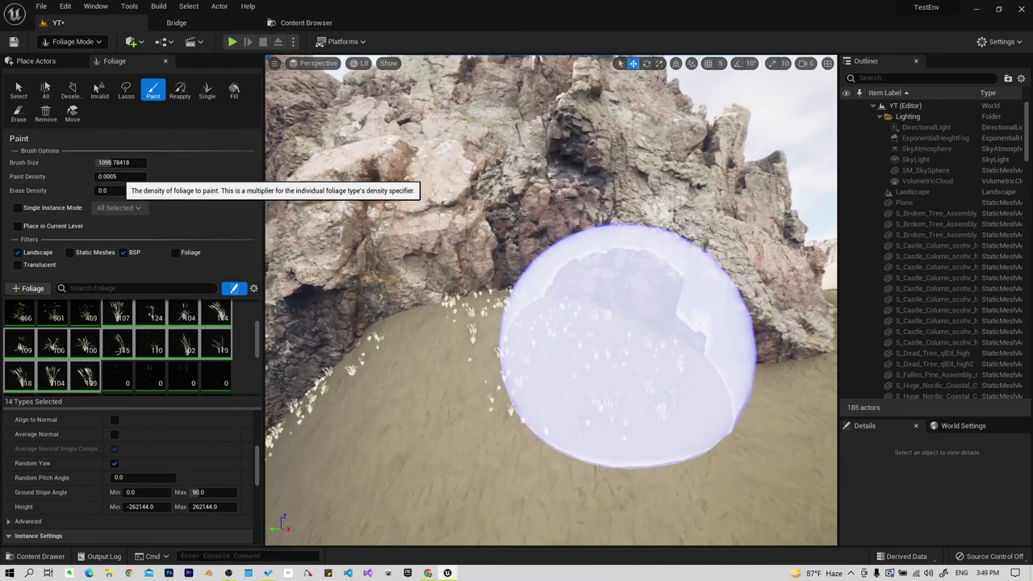
# Lower the Paint Density to 0.00008 after trying 0.00001.
pyautogui.click(137, 176)
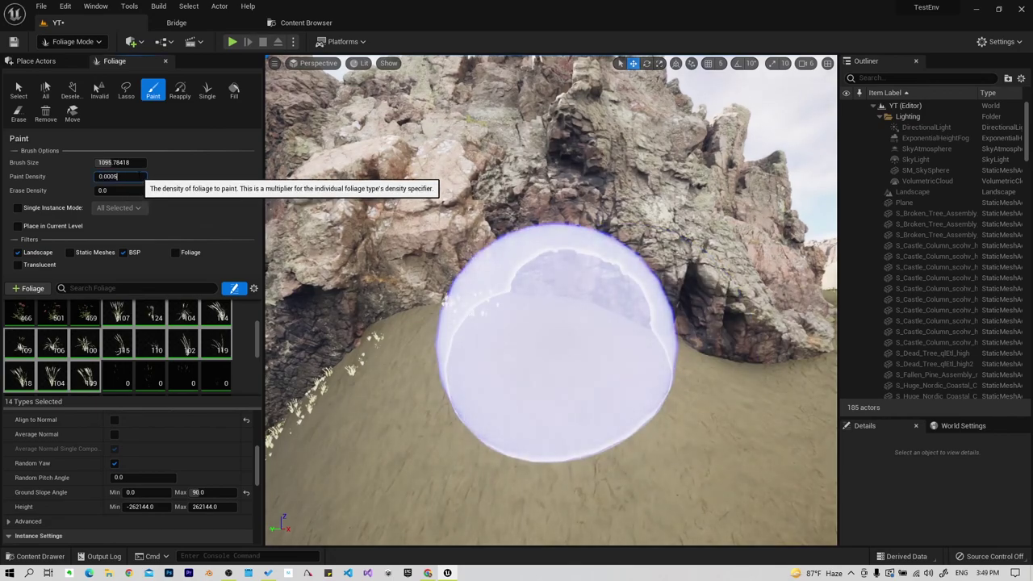
pyautogui.write('0.00001')
pyautogui.press('Return')
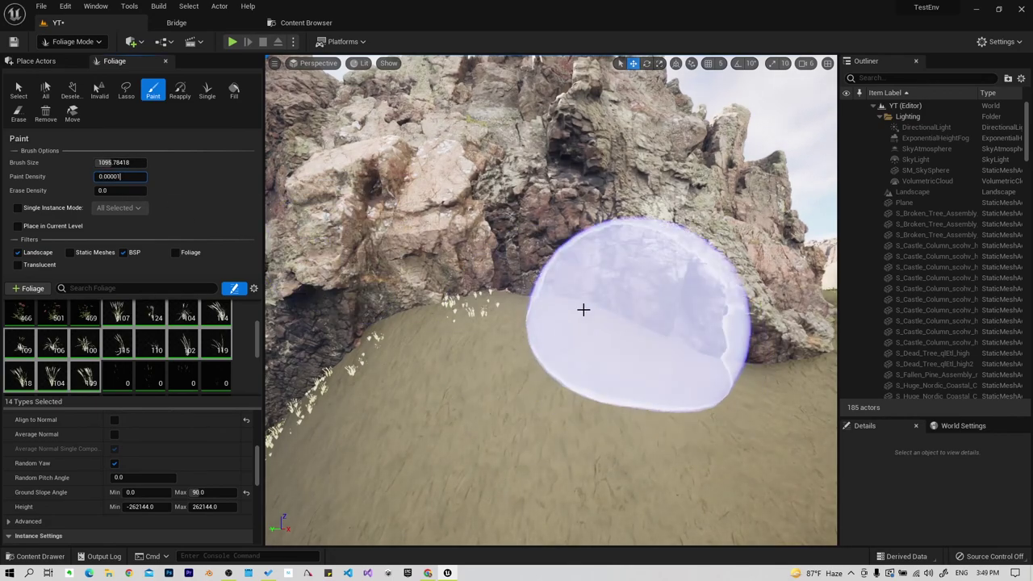
pyautogui.click(577, 316)
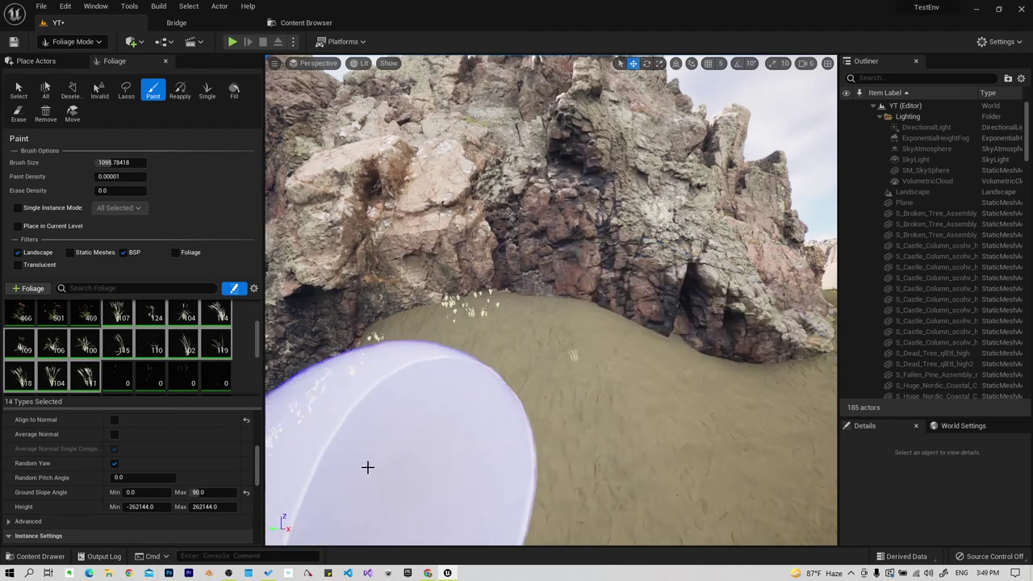
pyautogui.rightClick(569, 325)
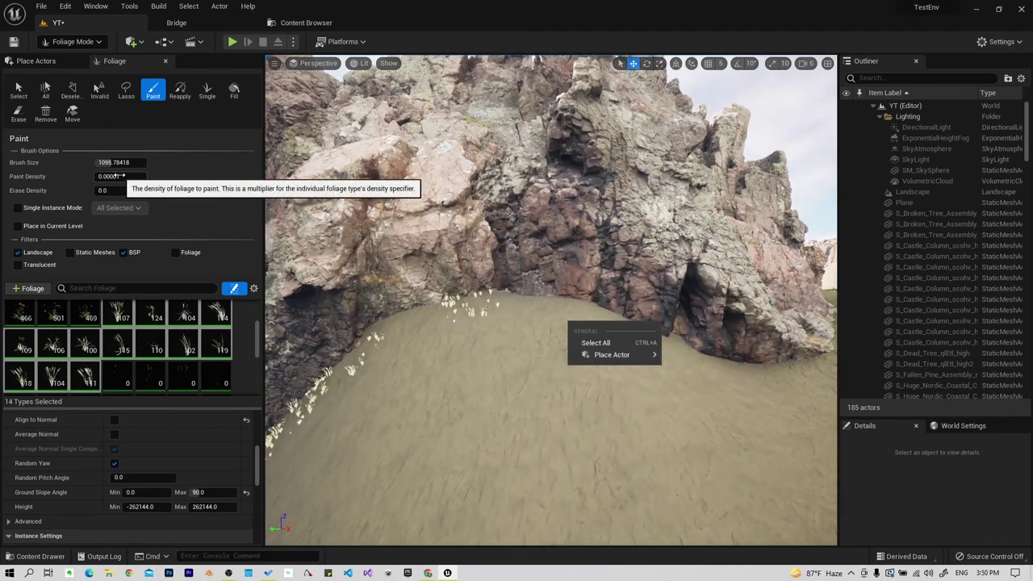
pyautogui.click(134, 177)
pyautogui.click(134, 174)
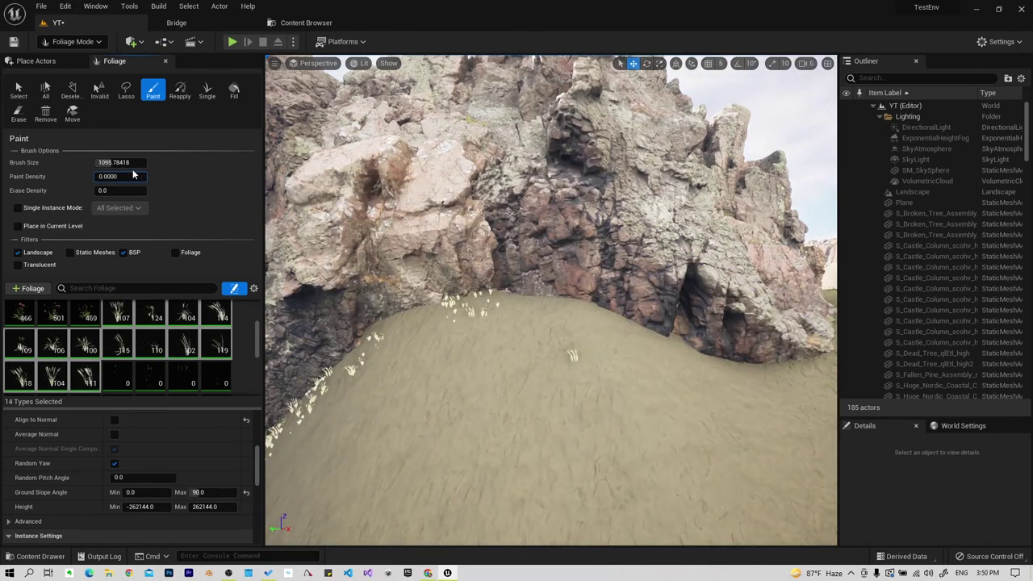
pyautogui.write('8')
pyautogui.press('Return')
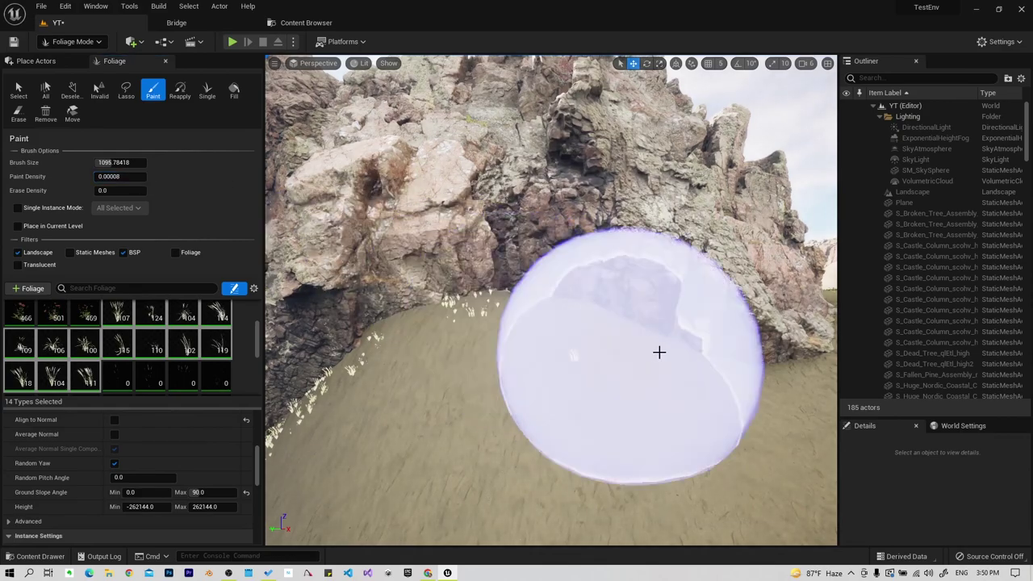
# Brush a light scatter of dry grass tufts across the sand toward the rock.
pyautogui.moveTo(356, 481); pyautogui.dragTo(613, 495)
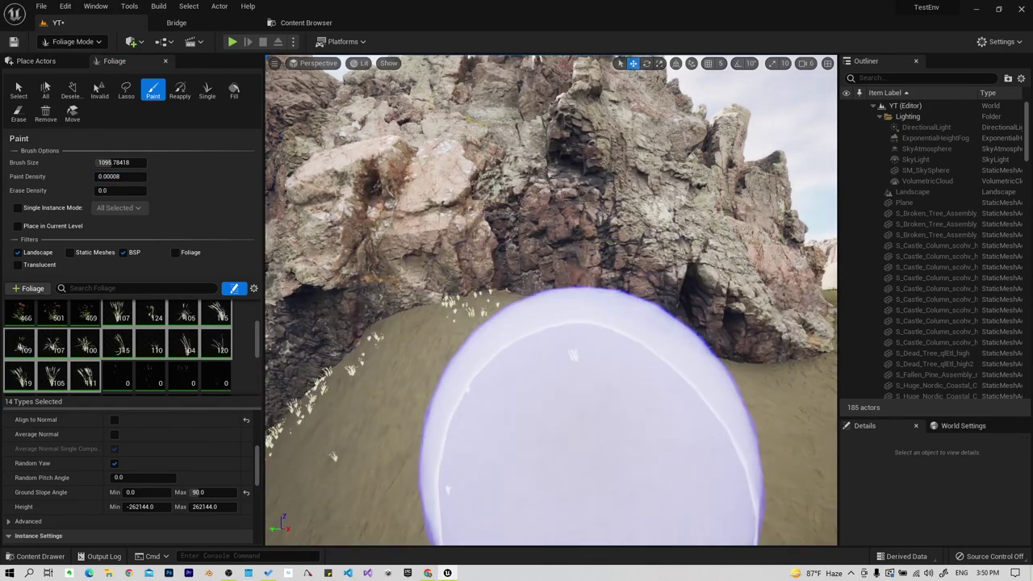
pyautogui.moveTo(587, 436); pyautogui.dragTo(565, 452, button='right')
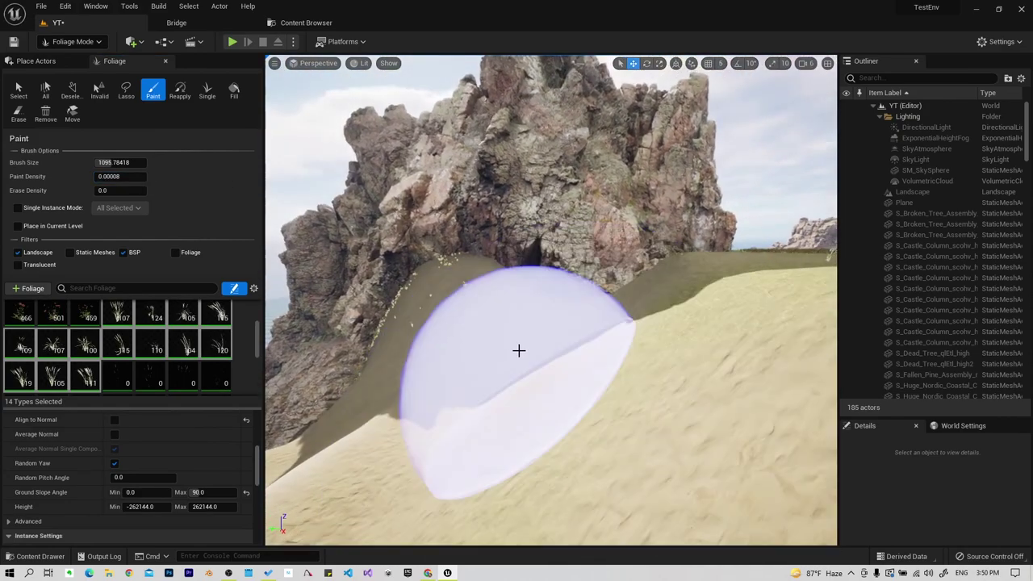
pyautogui.moveTo(519, 351); pyautogui.dragTo(643, 318, button='right')
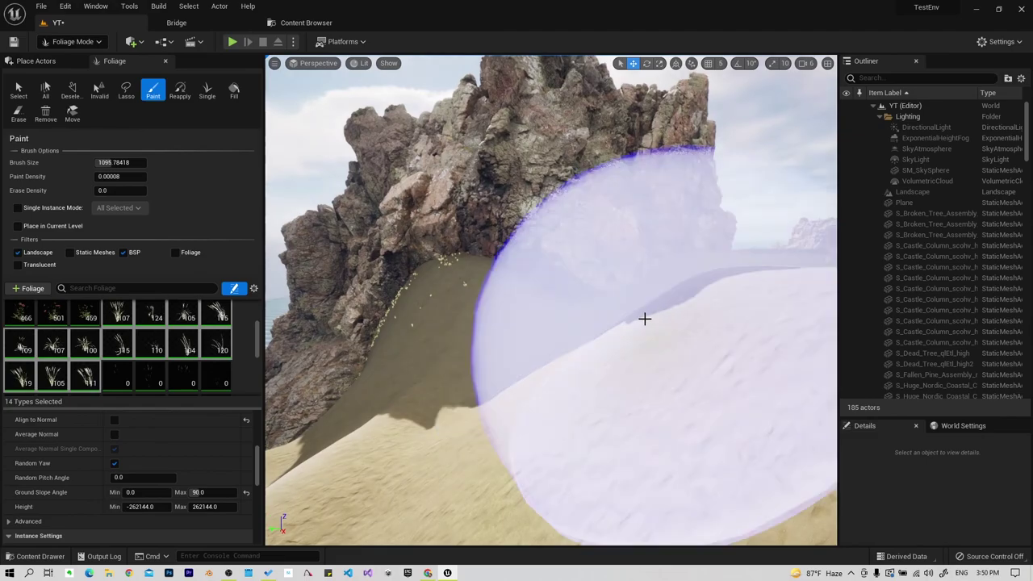
pyautogui.click(479, 342)
pyautogui.moveTo(479, 341); pyautogui.dragTo(668, 338, button='right')
pyautogui.click(686, 237)
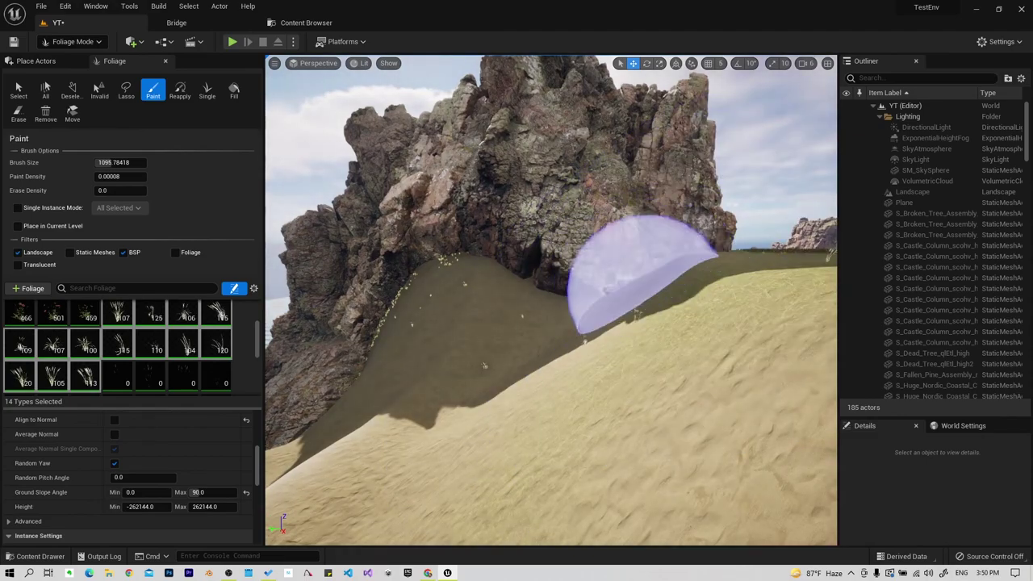
pyautogui.moveTo(622, 300); pyautogui.dragTo(565, 306, button='right')
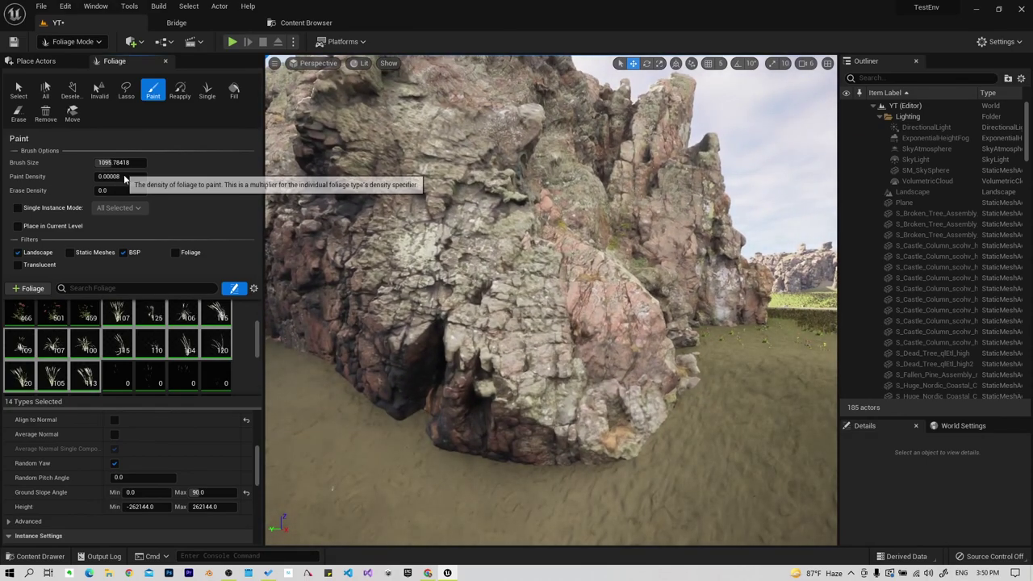
pyautogui.click(124, 175)
pyautogui.write('0.01')
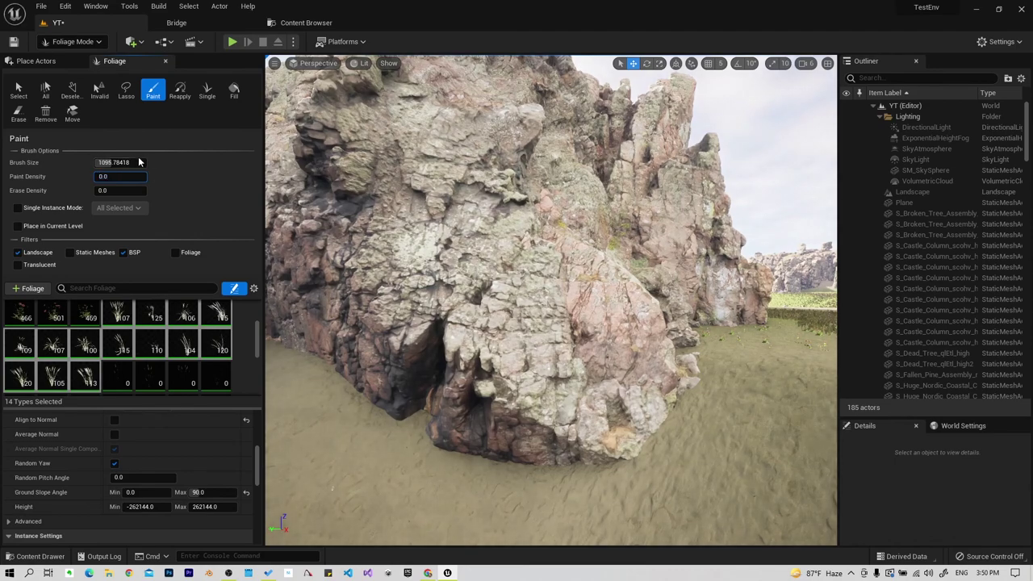
# Dab a few dry grass tufts around the rock base, then enable Single Instance Mode.
pyautogui.click(312, 348)
pyautogui.moveTo(313, 348); pyautogui.dragTo(382, 348, button='right')
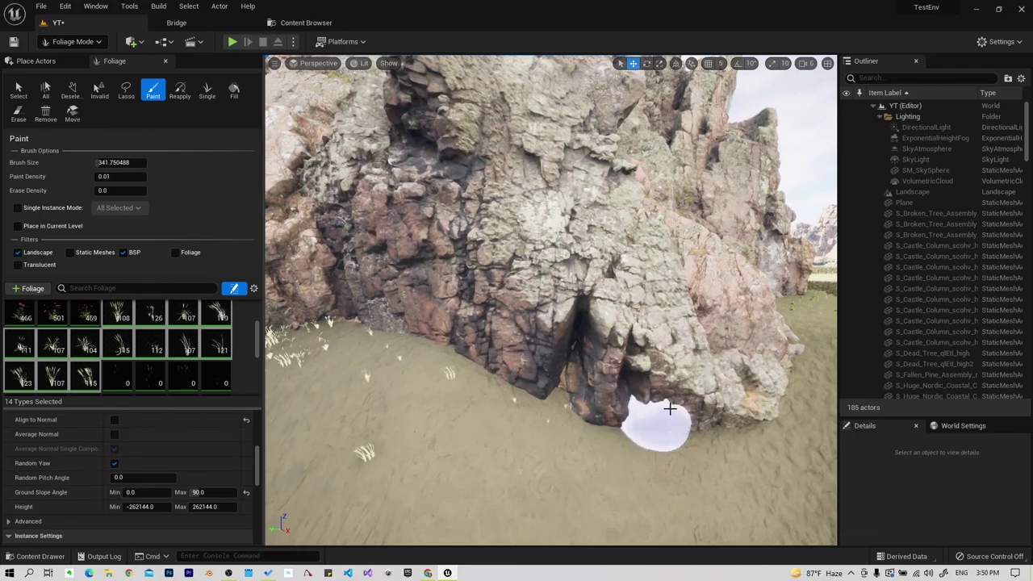
pyautogui.moveTo(737, 379); pyautogui.dragTo(693, 428, button='right')
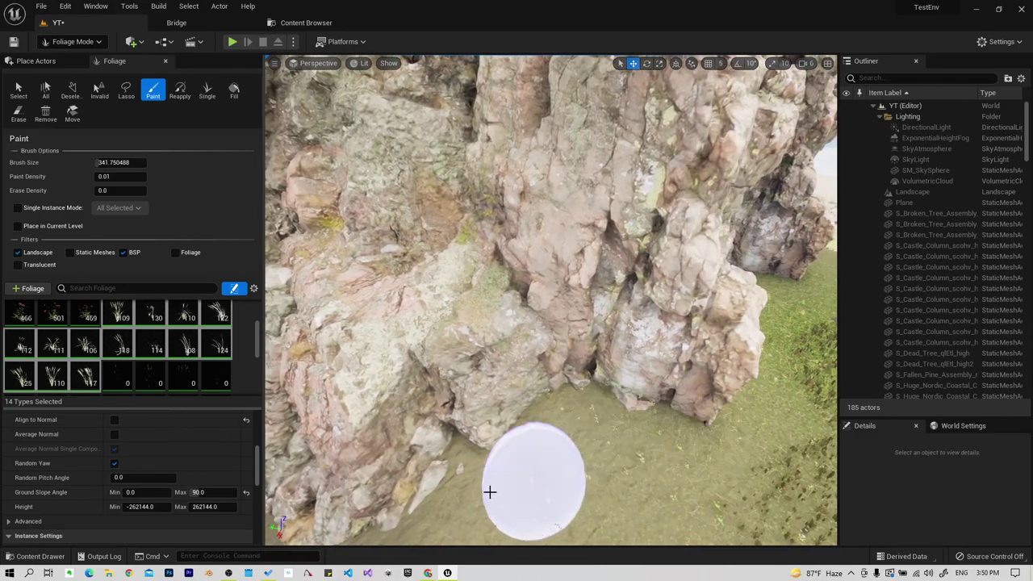
pyautogui.click(490, 491)
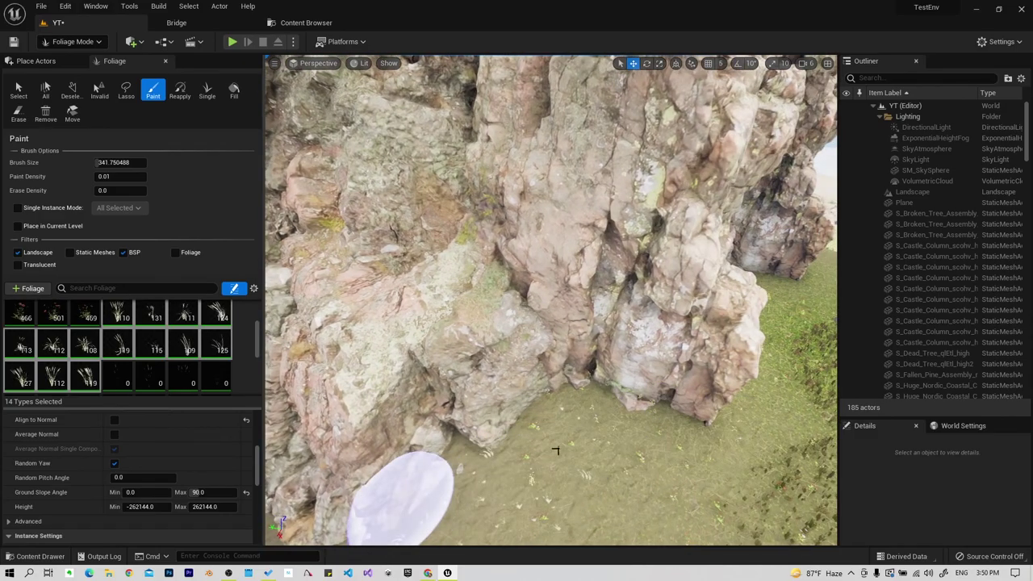
pyautogui.moveTo(415, 491); pyautogui.dragTo(484, 480, button='right')
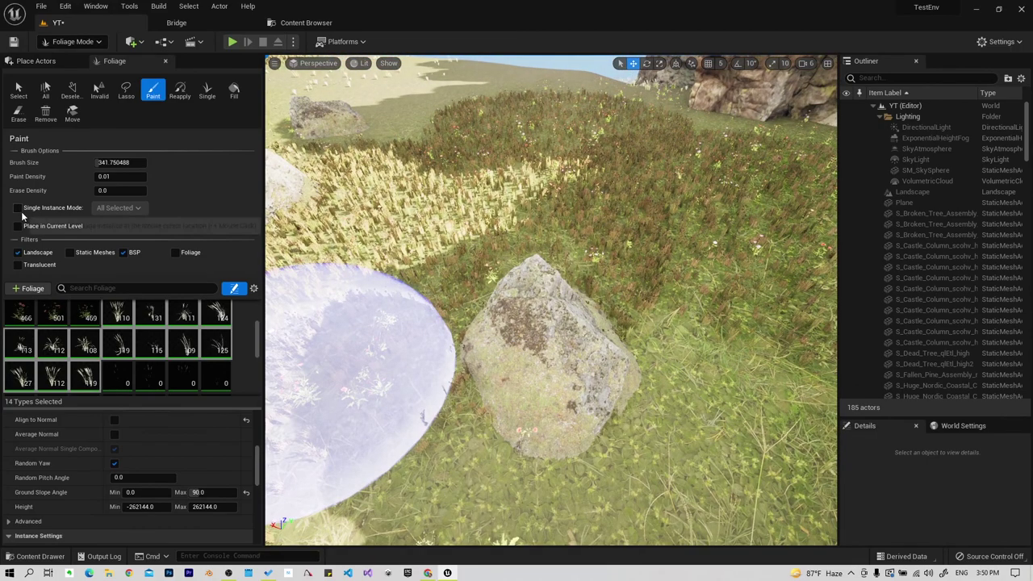
pyautogui.click(18, 208)
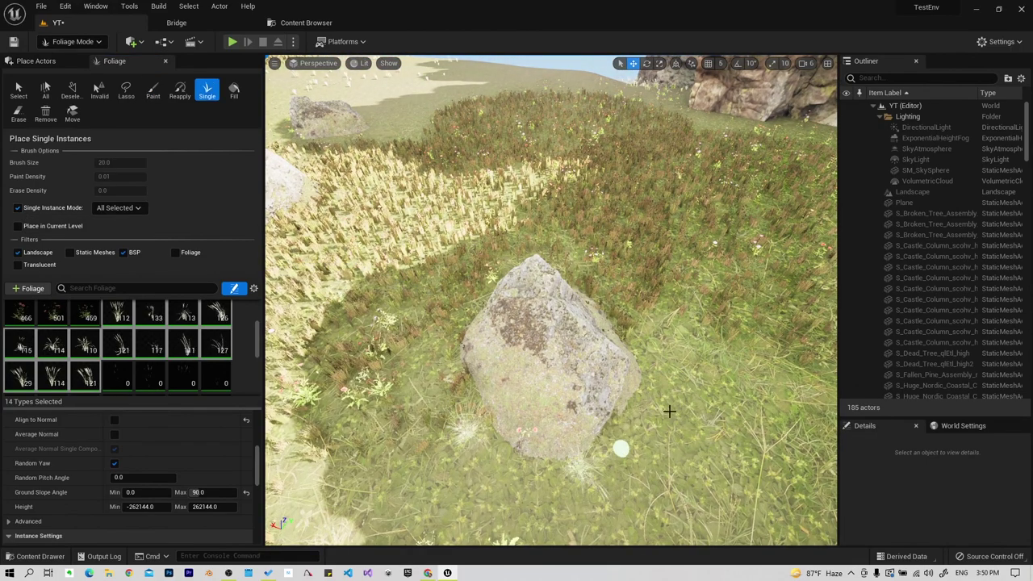
# Place individual dry grass clumps beside the boulder and on the grassy slope.
pyautogui.click(472, 406)
pyautogui.moveTo(531, 468); pyautogui.dragTo(532, 468, button='right')
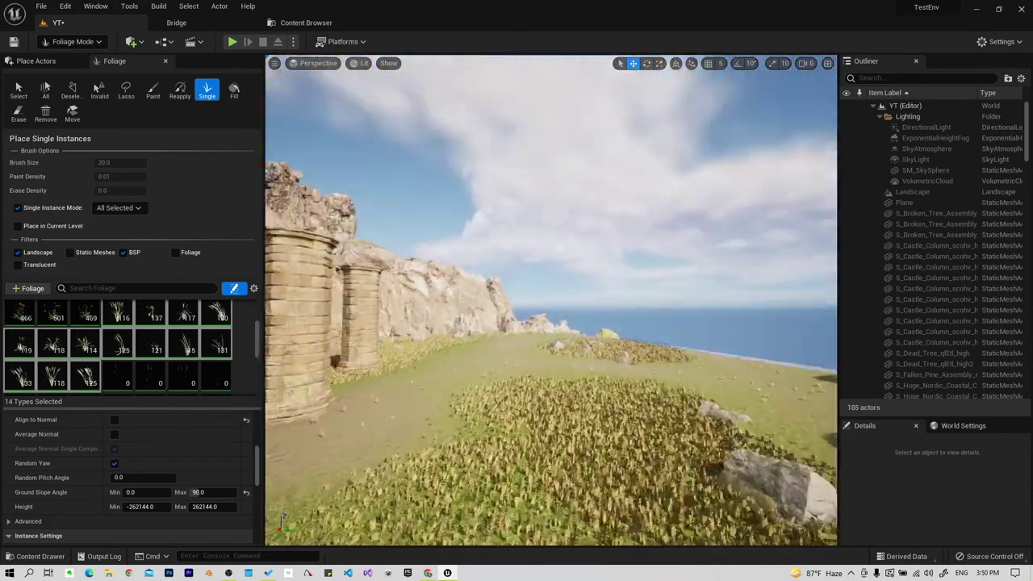
pyautogui.moveTo(435, 450); pyautogui.dragTo(436, 450, button='right')
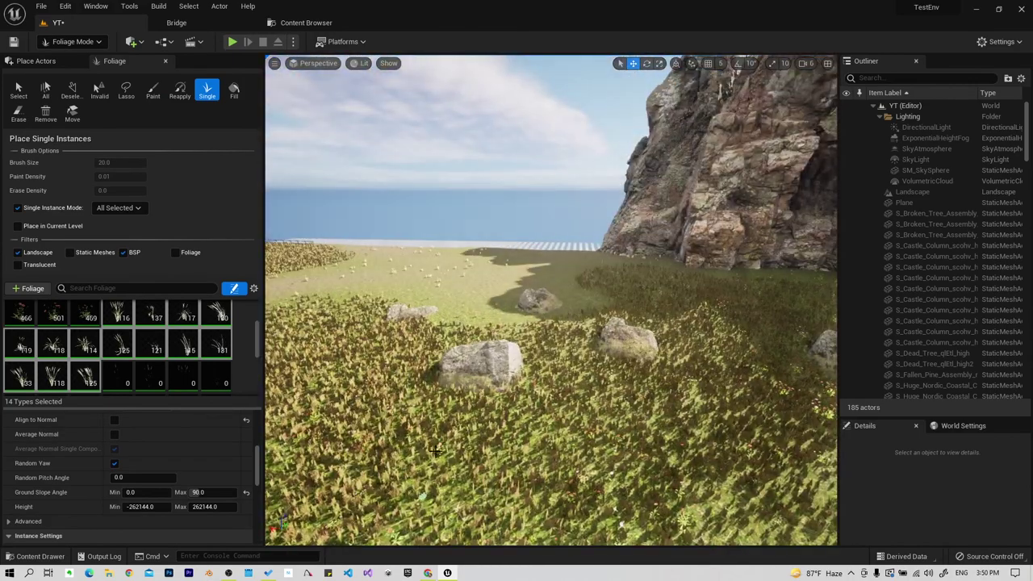
pyautogui.click(527, 397)
pyautogui.click(472, 392)
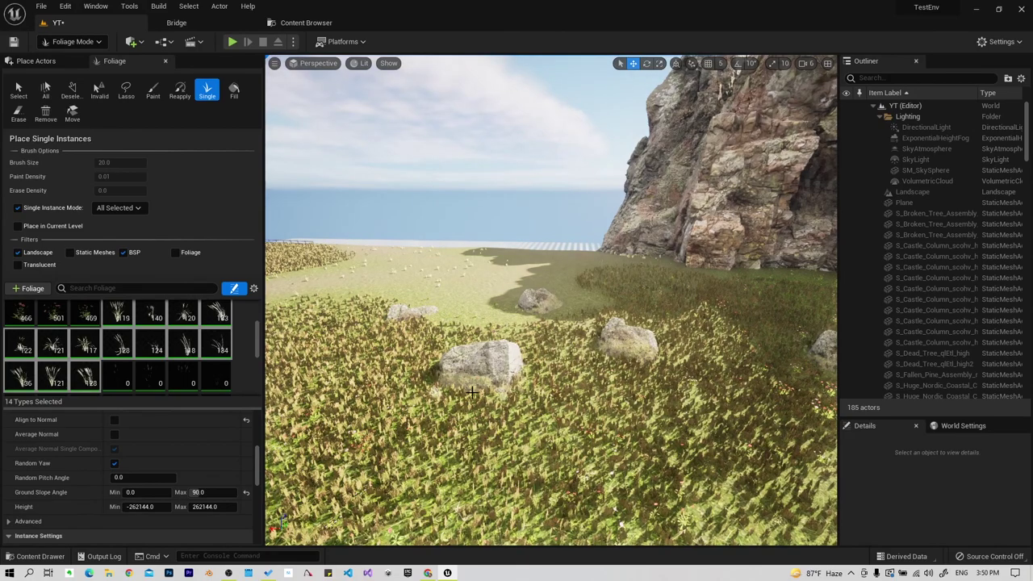
pyautogui.click(401, 416)
# Fly over the dead tree and stone columns, then start a first-person playtest with Alt+P.
pyautogui.moveTo(401, 416); pyautogui.dragTo(402, 416, button='right')
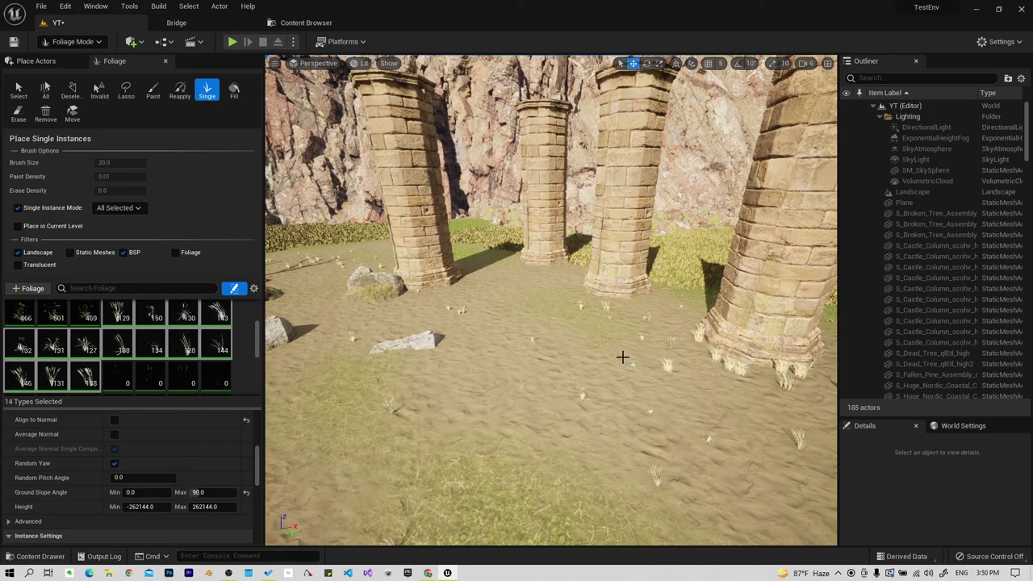
pyautogui.moveTo(622, 356); pyautogui.dragTo(536, 344, button='right')
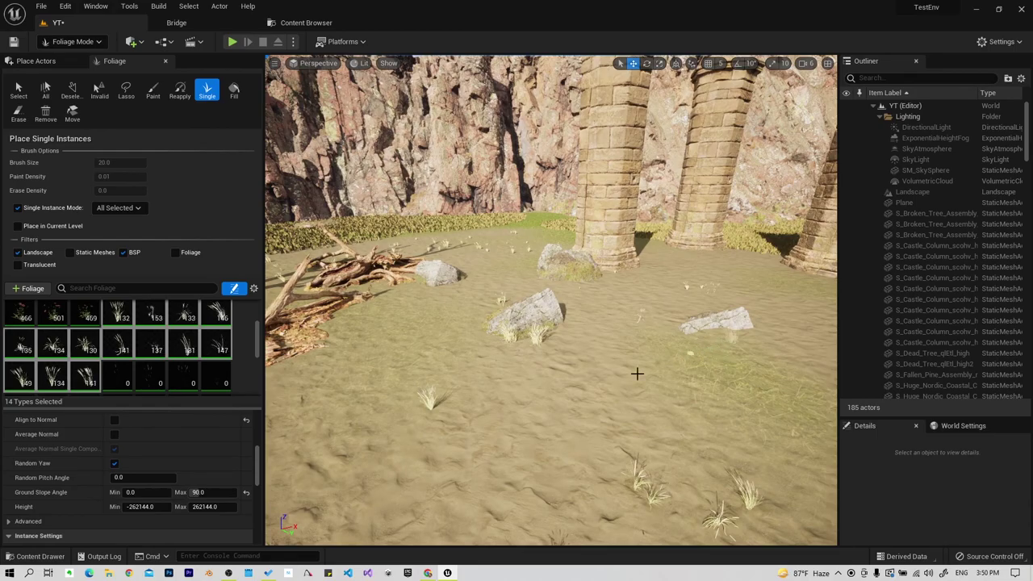
pyautogui.moveTo(536, 344); pyautogui.dragTo(496, 310, button='right')
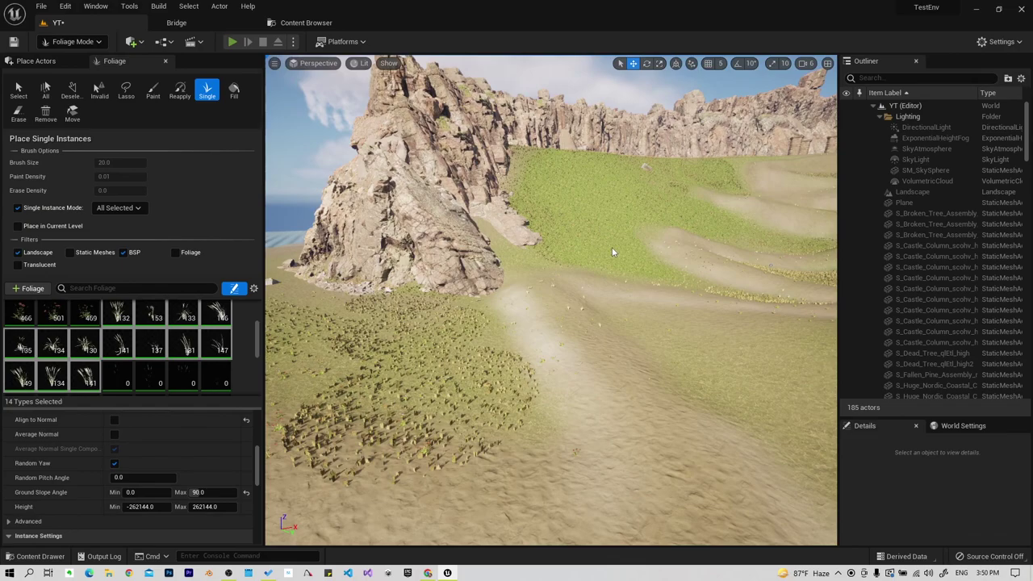
pyautogui.hotkey('alt', 'p')
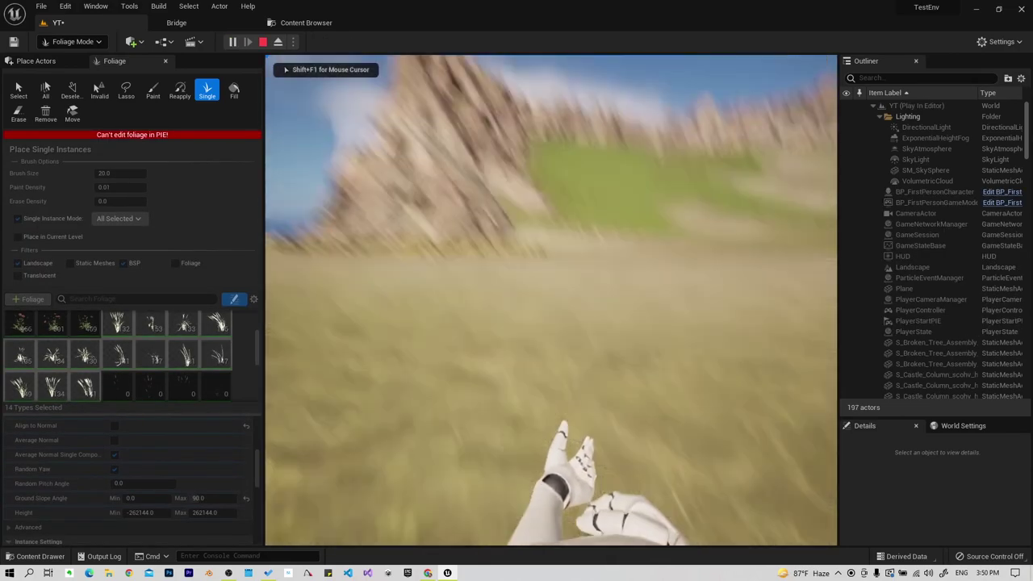
pyautogui.press('Escape')
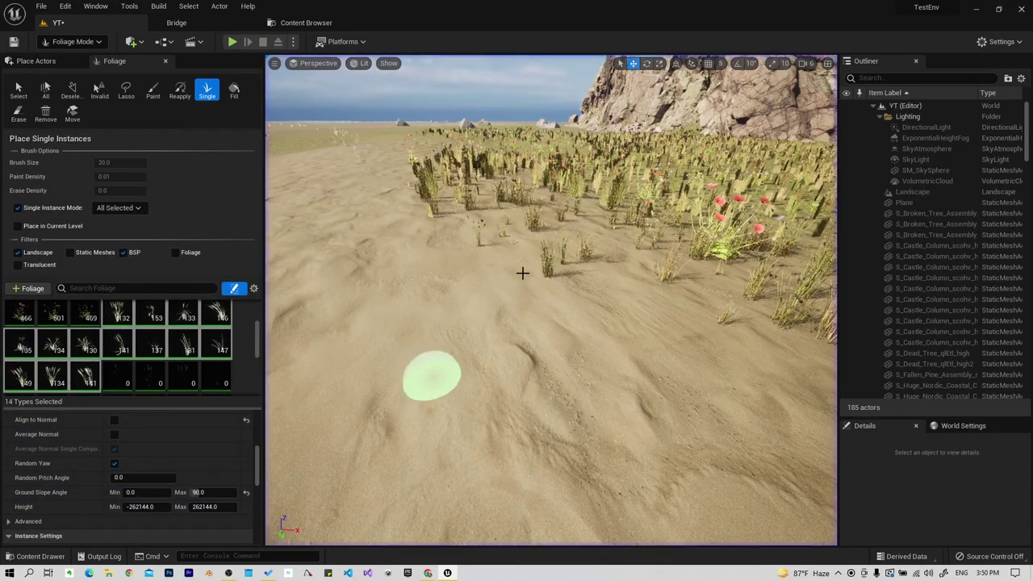
pyautogui.moveTo(522, 274); pyautogui.dragTo(419, 268, button='right')
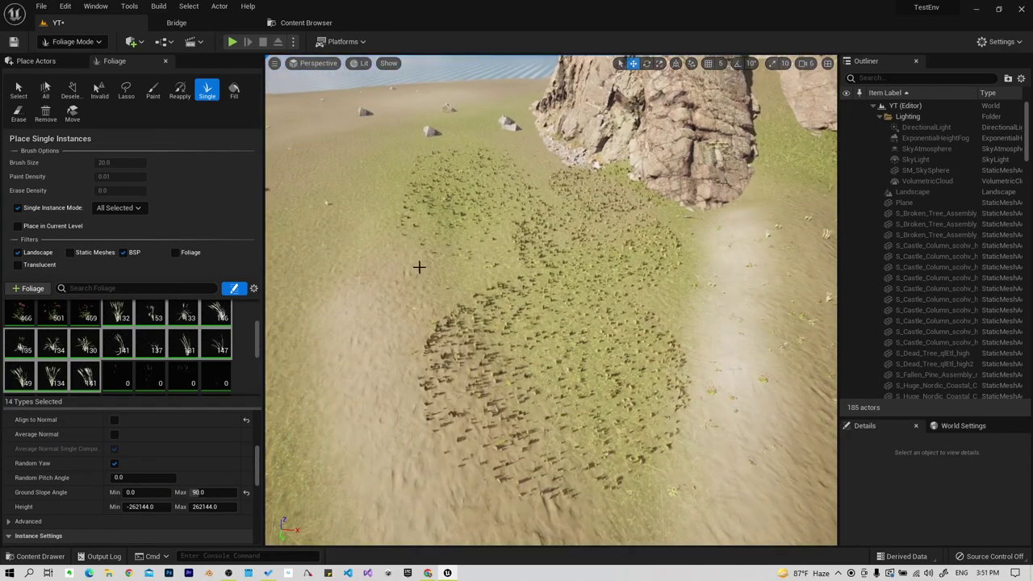
pyautogui.moveTo(709, 244); pyautogui.dragTo(613, 276, button='right')
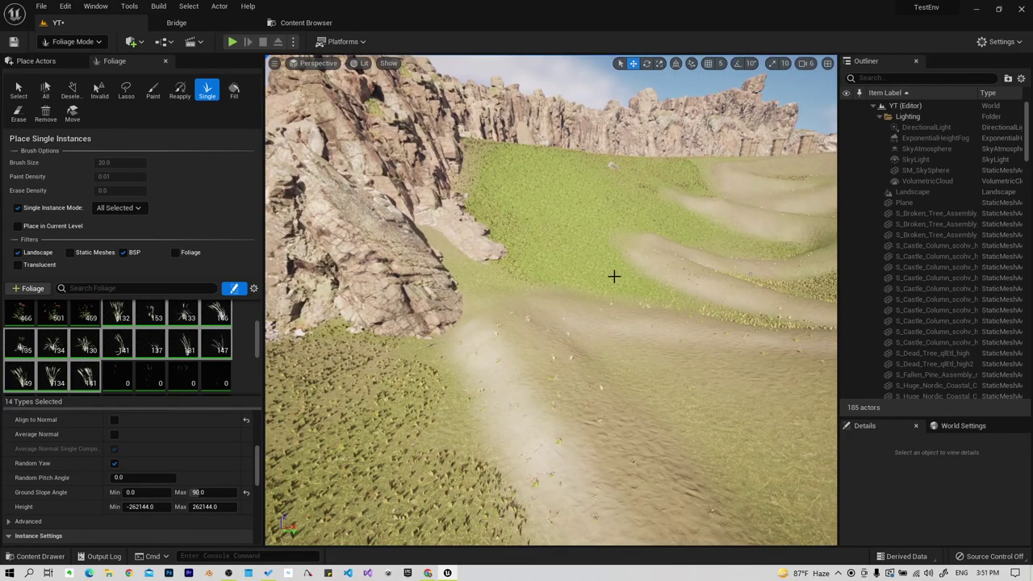
pyautogui.moveTo(714, 466); pyautogui.dragTo(714, 466, button='right')
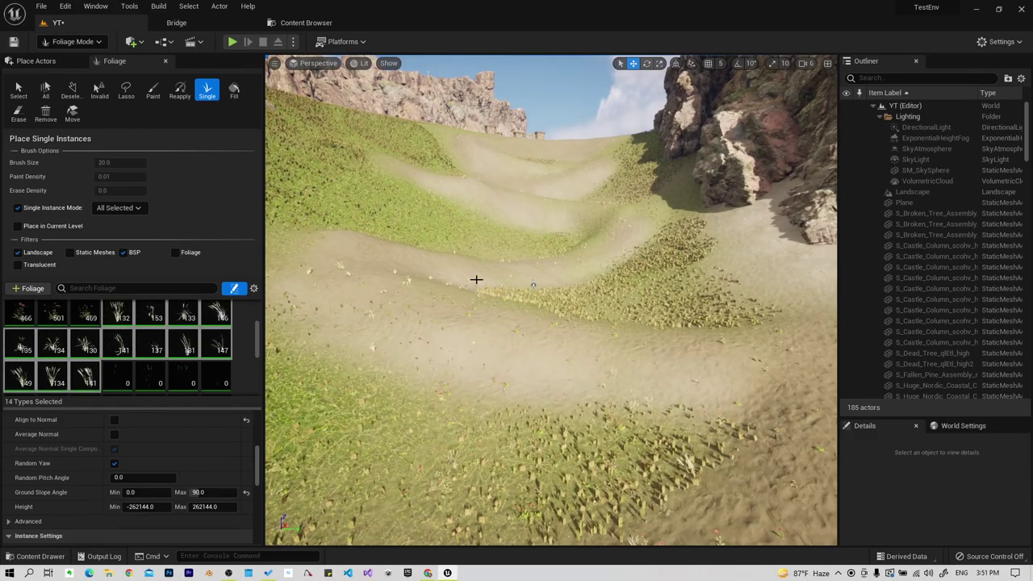
pyautogui.moveTo(626, 241); pyautogui.dragTo(626, 240, button='right')
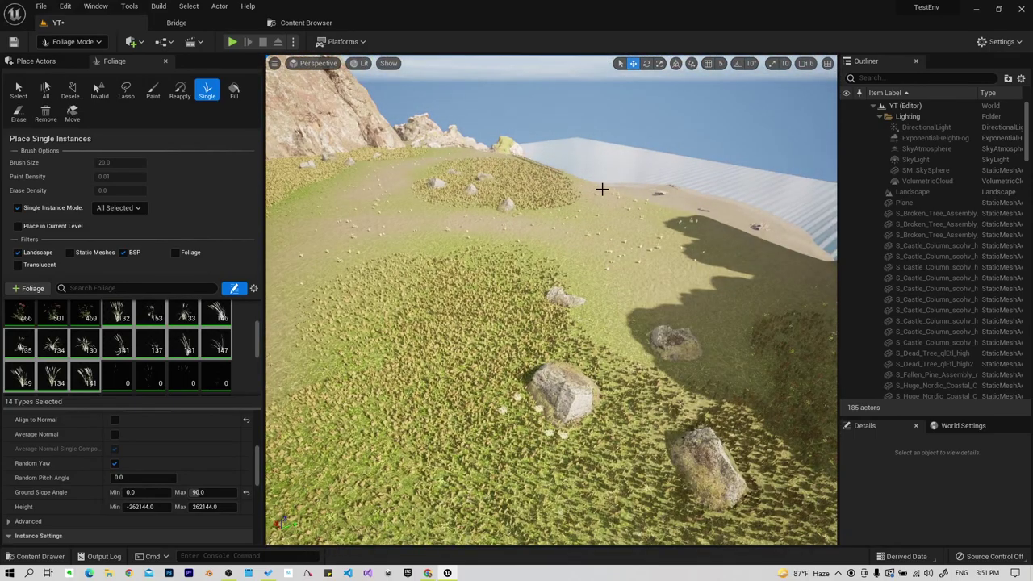